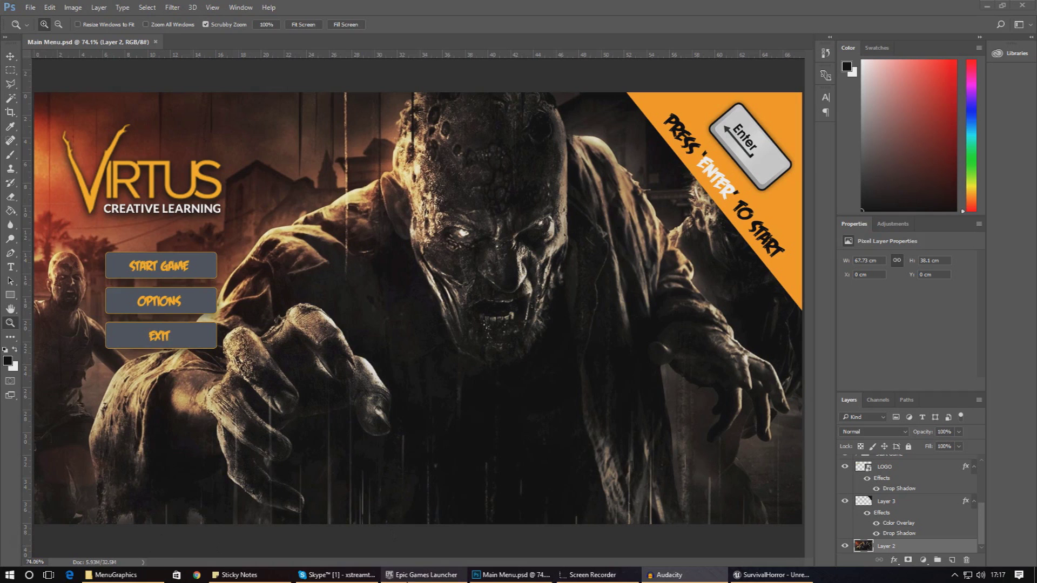
Step: Switch to the SurvivalHorror project in Unreal Editor and look over Level1 from the house doors to the lake
left_click(427, 575)
left_click(511, 575)
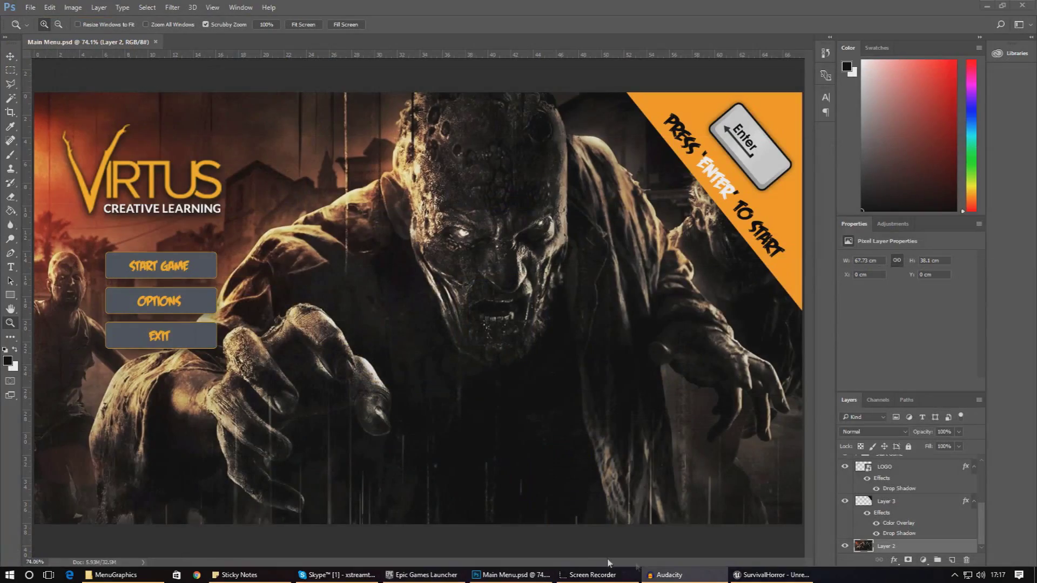
left_click(760, 574)
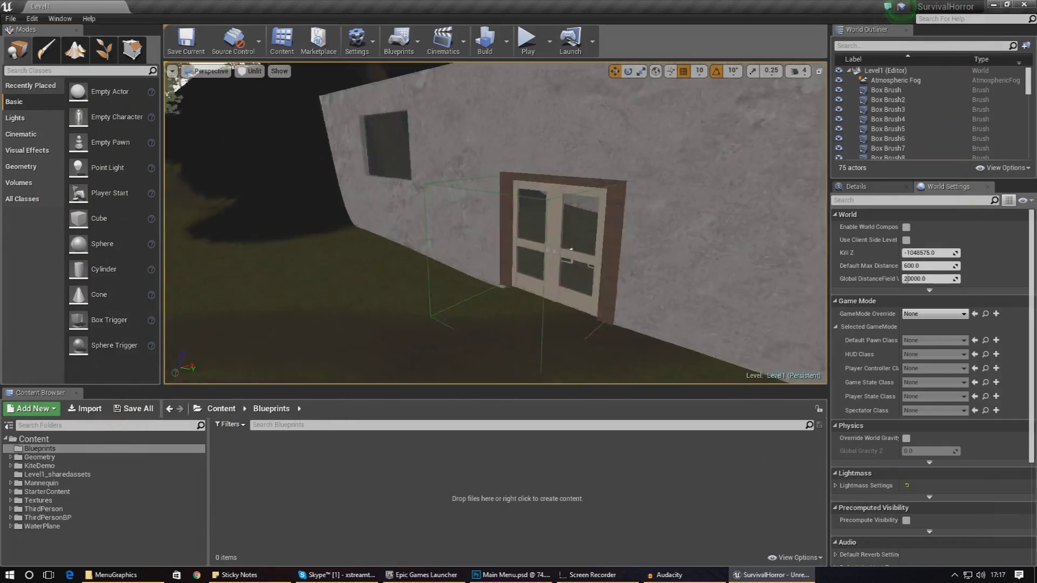
key("w")
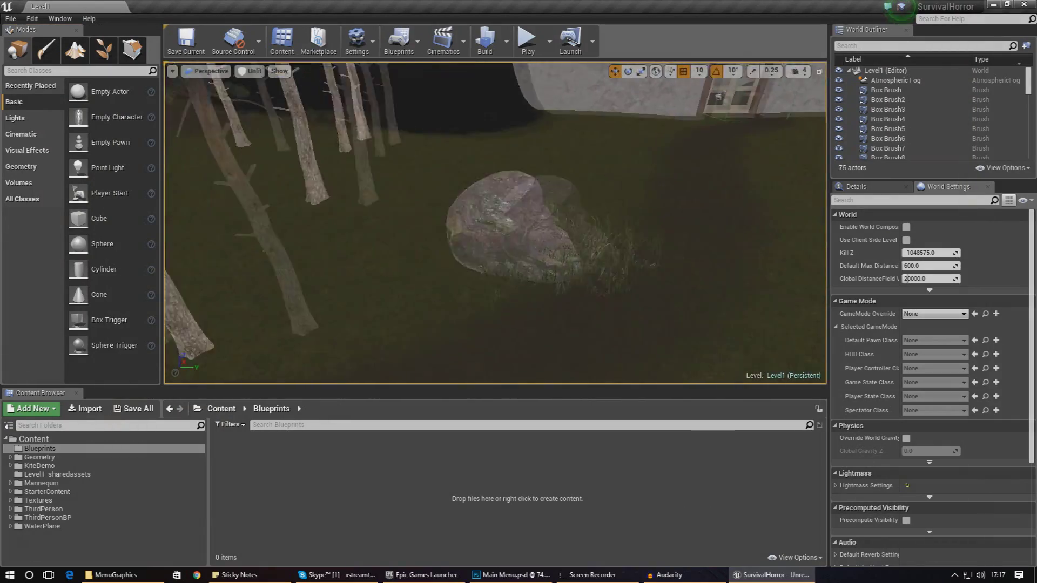
key("s")
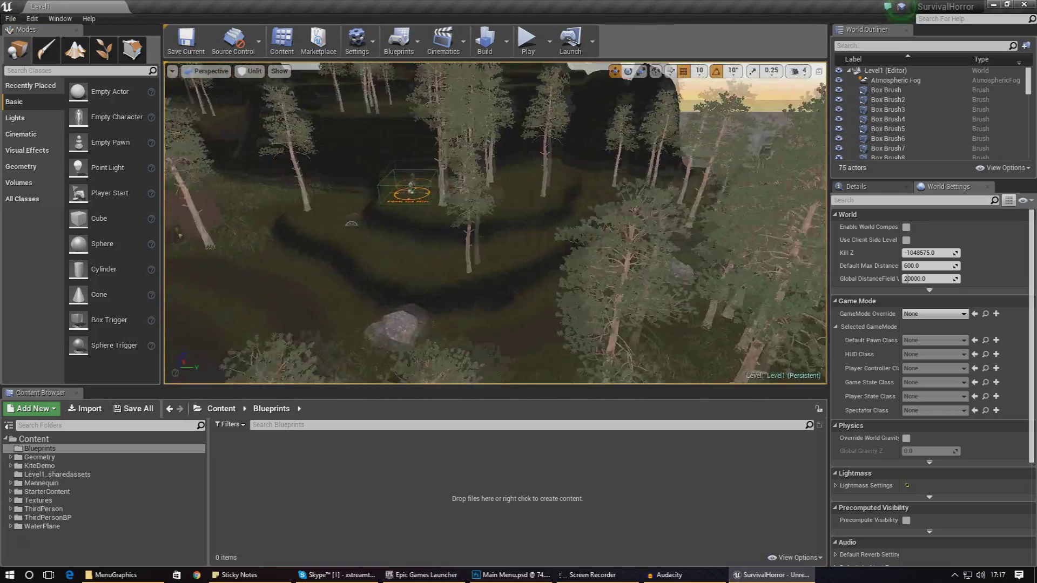
key("s")
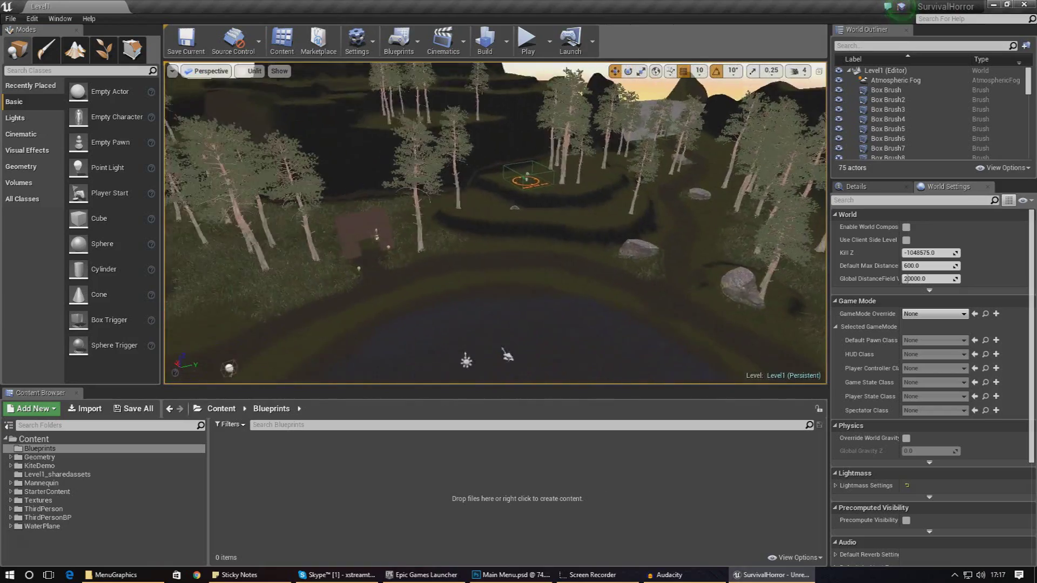
right_click_drag(364, 287, 364, 286)
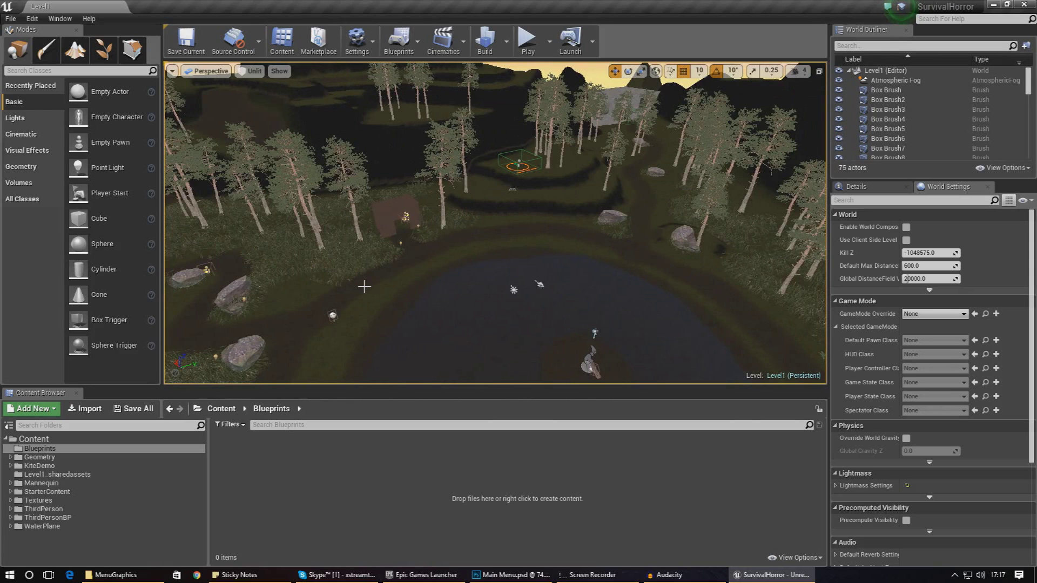
Step: Open the MainMenuLevel map from the project's Content folder
left_click(10, 19)
left_click(34, 51)
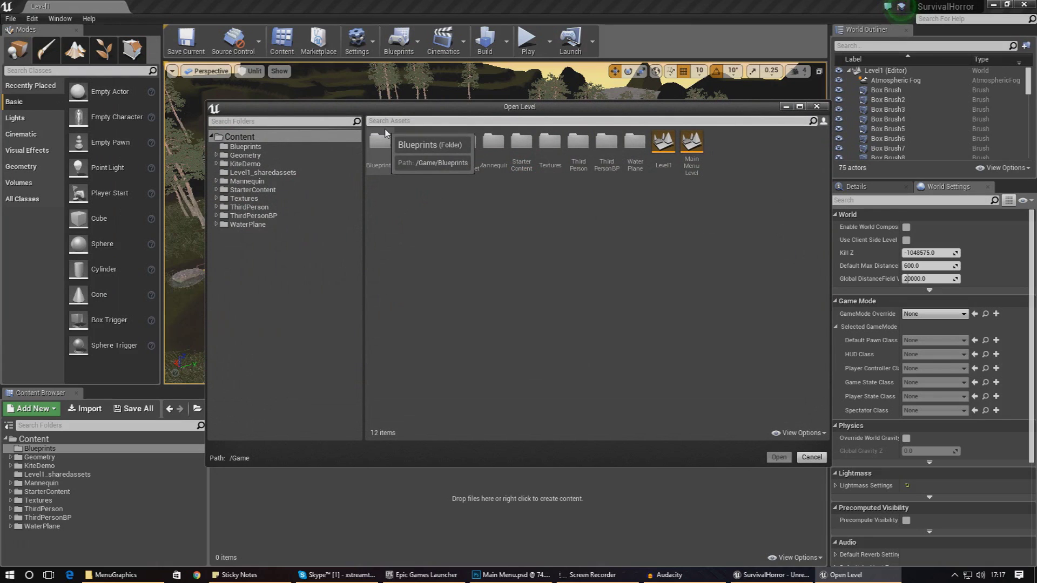
left_click_drag(714, 111, 566, 142)
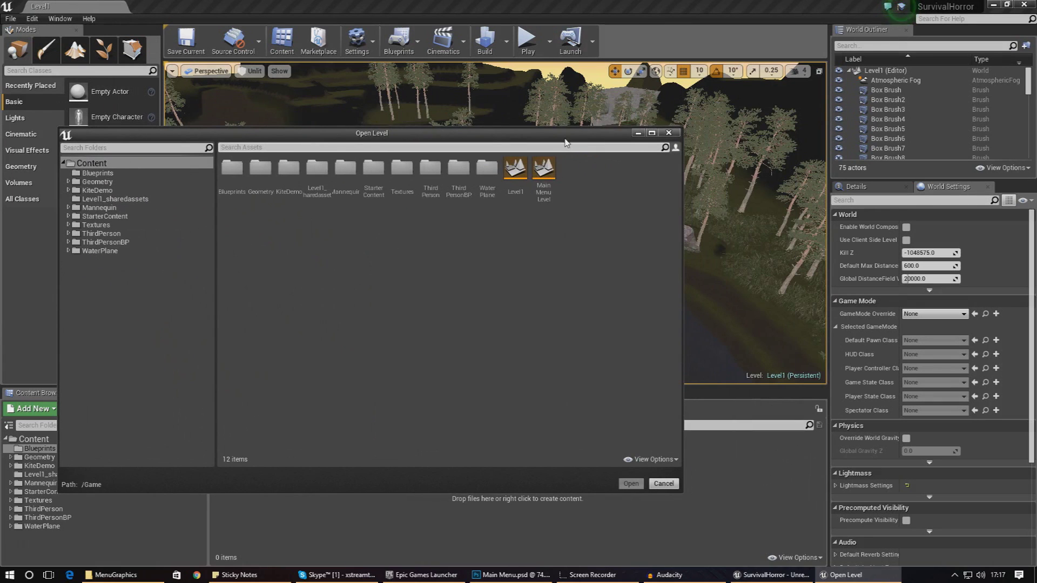
double_click(557, 196)
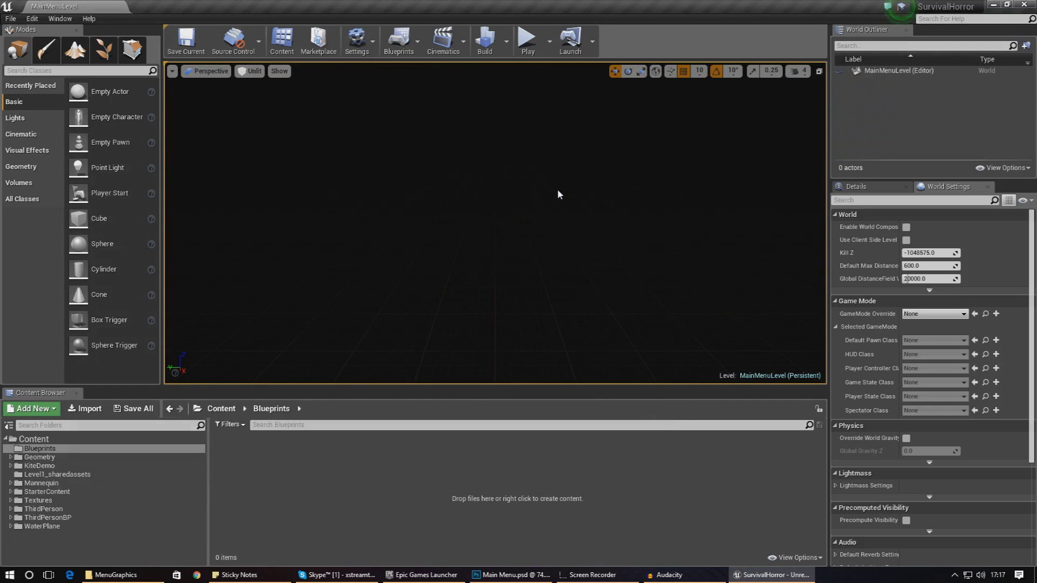
Step: Look through the project's Textures folder and its MenuGraphics subfolder for the imported menu images
left_click(59, 518)
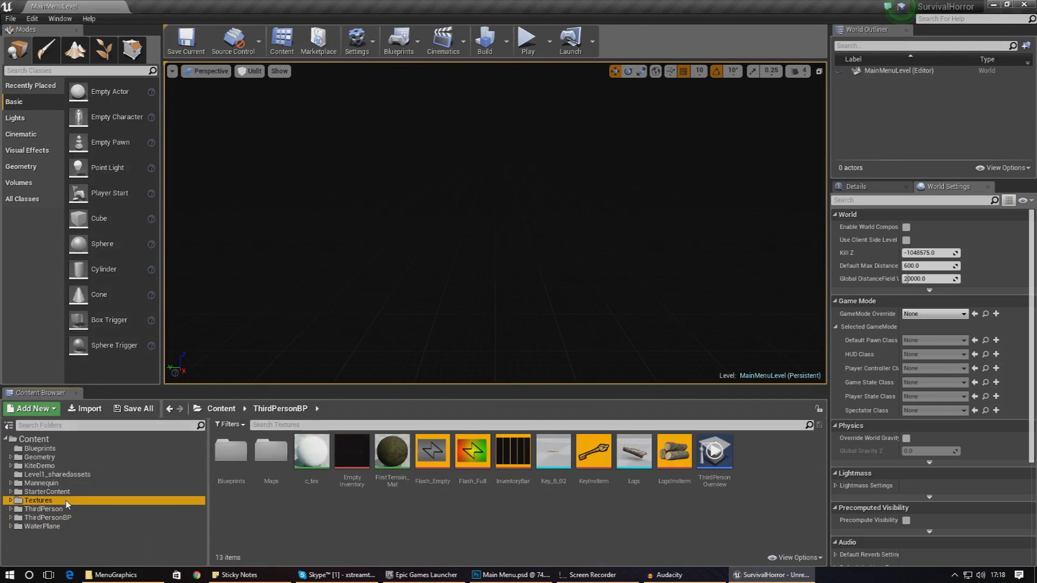
left_click(68, 502)
left_click(226, 475)
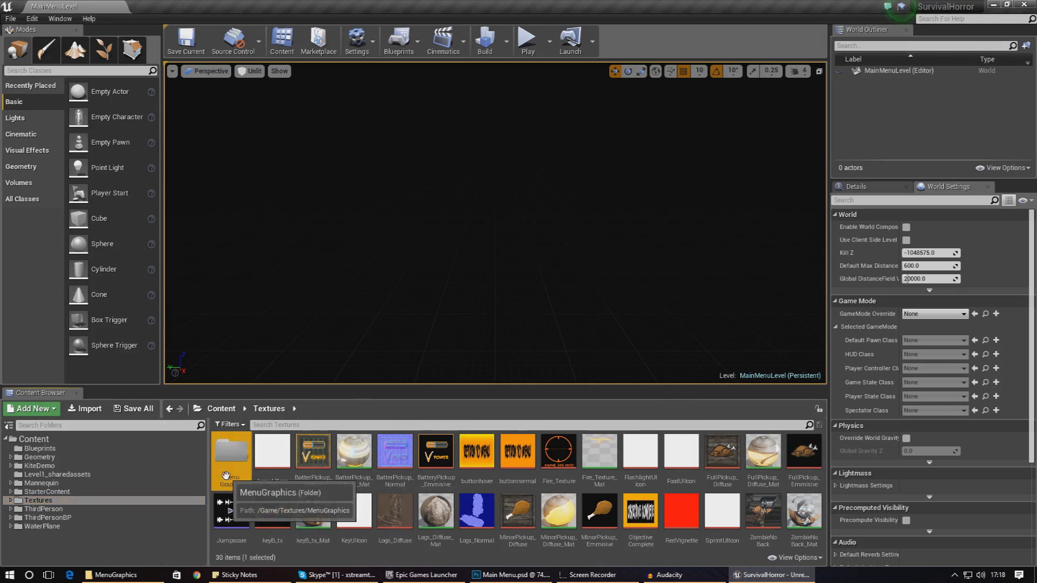
double_click(226, 475)
left_click(108, 526)
left_click(114, 511)
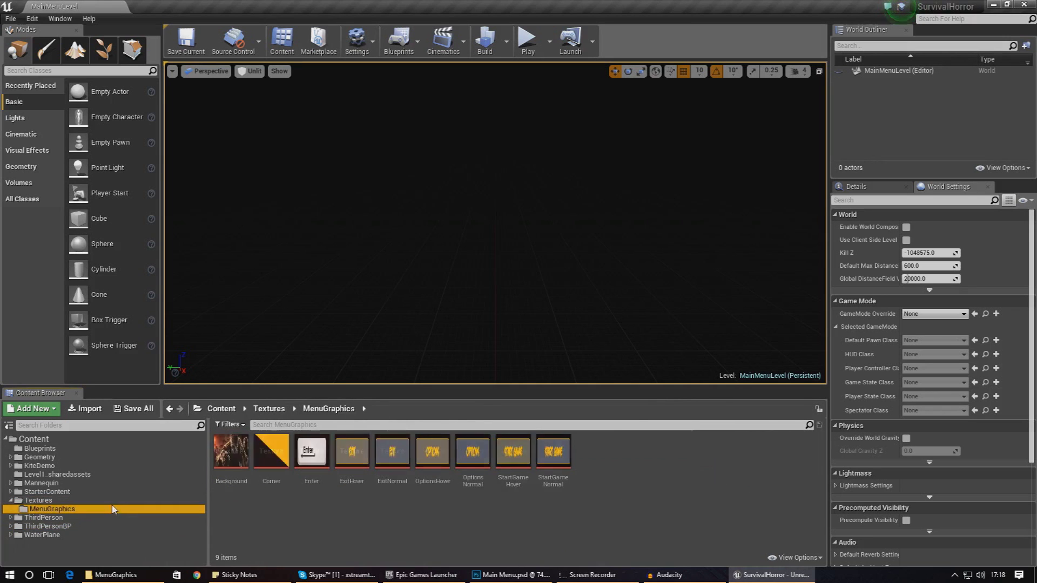
left_click(111, 501)
Step: Switch to File Explorer and examine the source files in the desktop folder SurvivalHorror > MenuGraphics
left_click(122, 575)
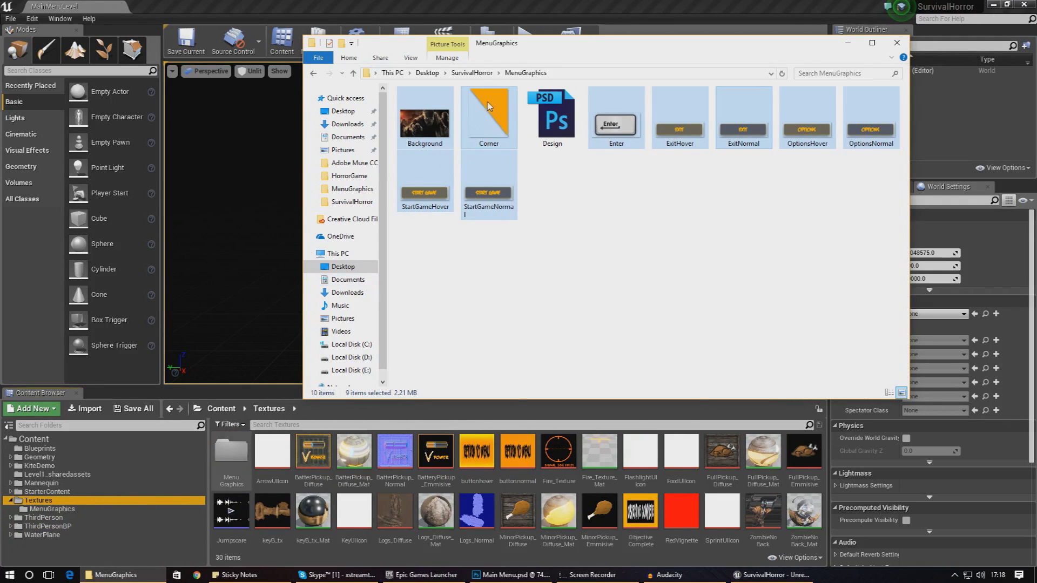
left_click_drag(526, 46, 299, 104)
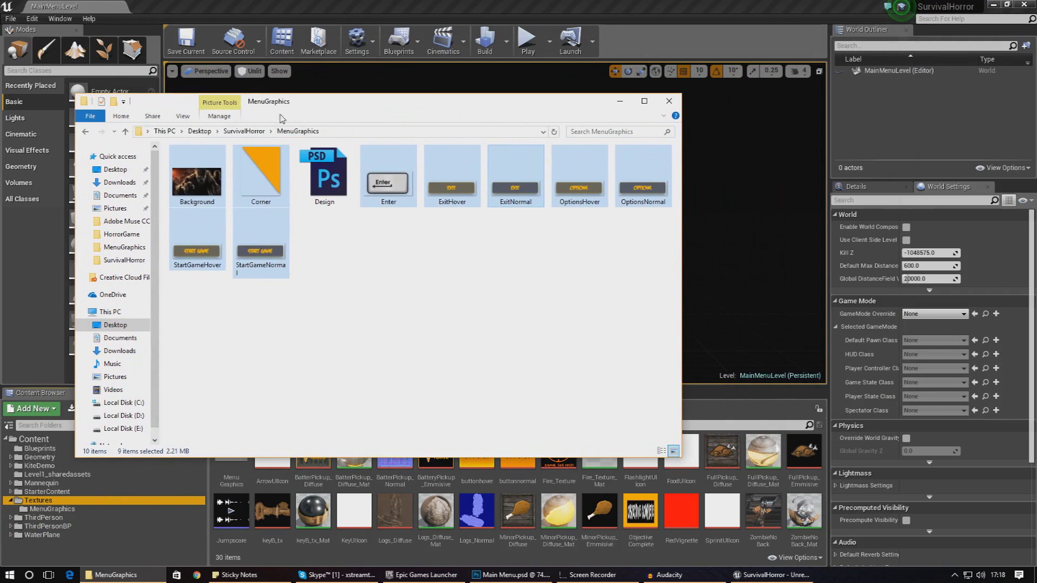
left_click(248, 131)
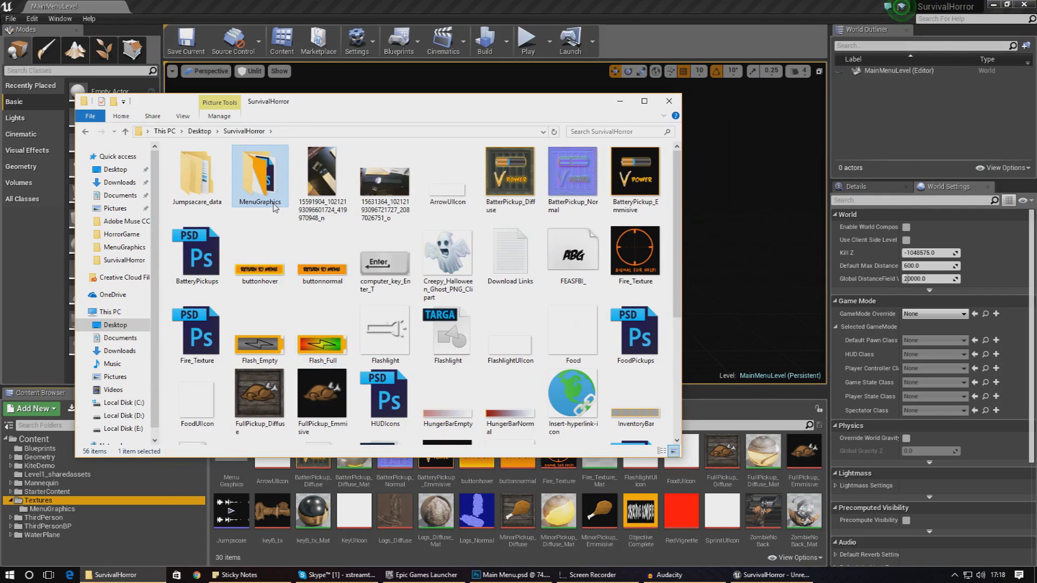
left_click(274, 206)
left_click(276, 217)
double_click(260, 178)
left_click_drag(196, 265, 672, 144)
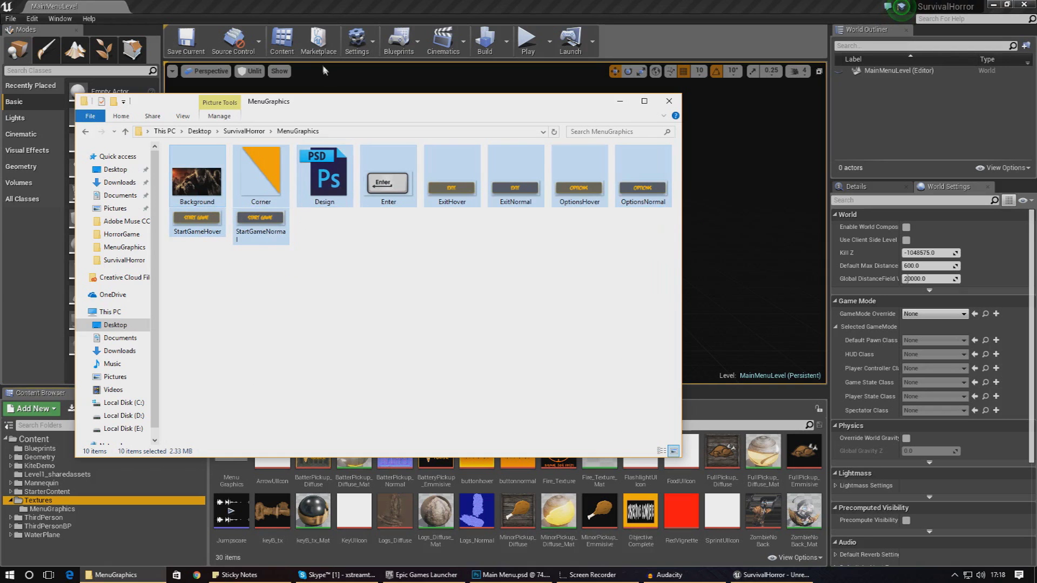
left_click_drag(335, 101, 338, 36)
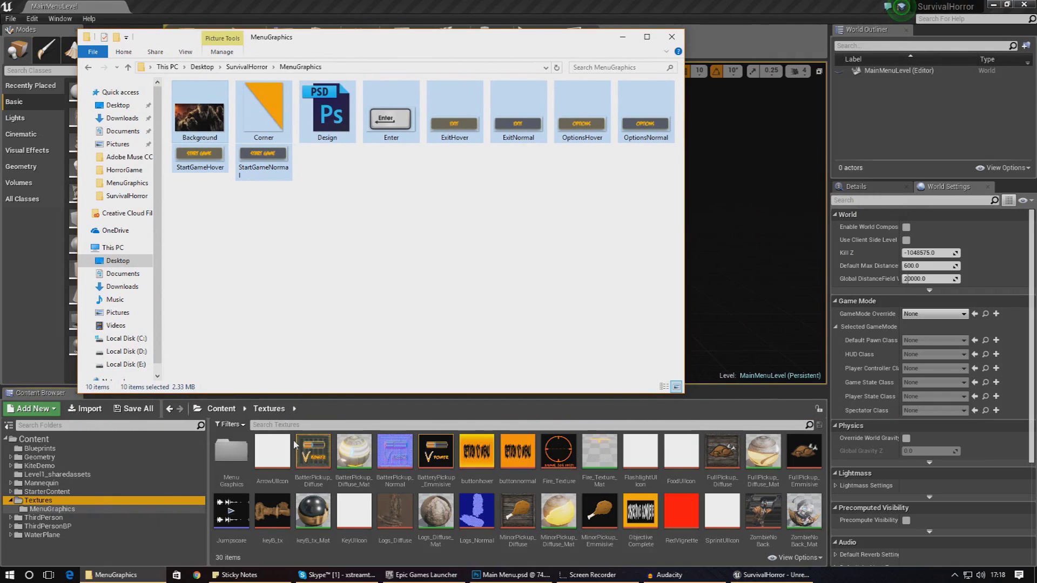
Step: Open the project's Textures > MenuGraphics folder in Unreal Editor and compare it with the source files in File Explorer
double_click(232, 473)
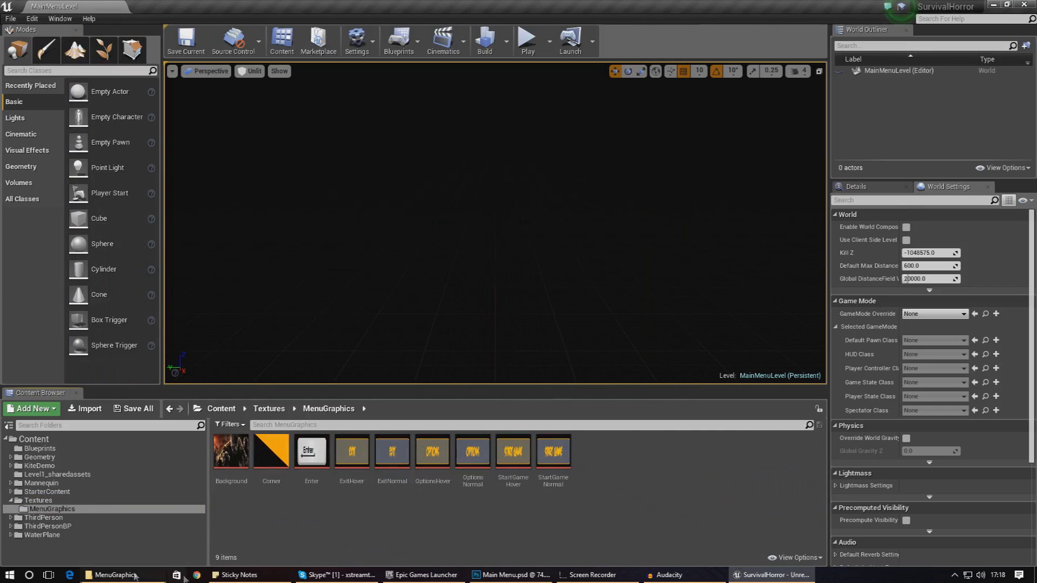
left_click(115, 575)
left_click_drag(226, 115, 475, 499)
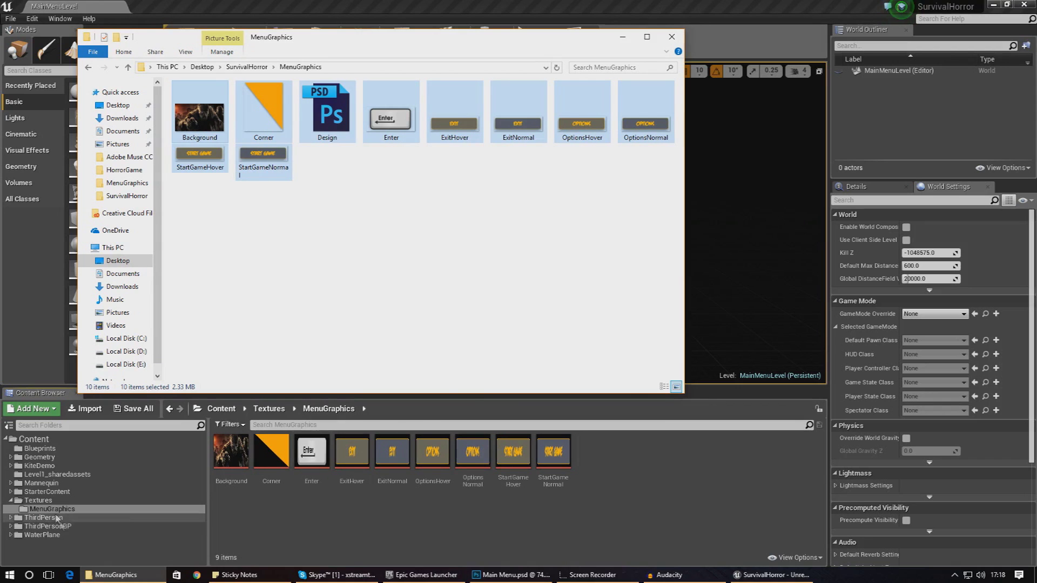
left_click(244, 522)
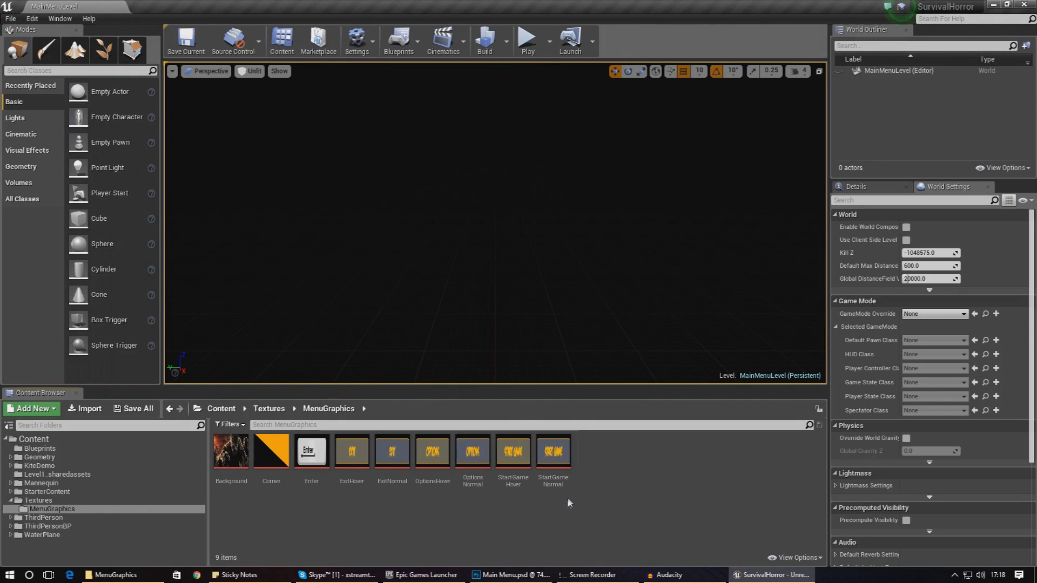
Step: Create a Widget Blueprint named MainMenuWidget in the MenuGraphics folder
right_click(587, 482)
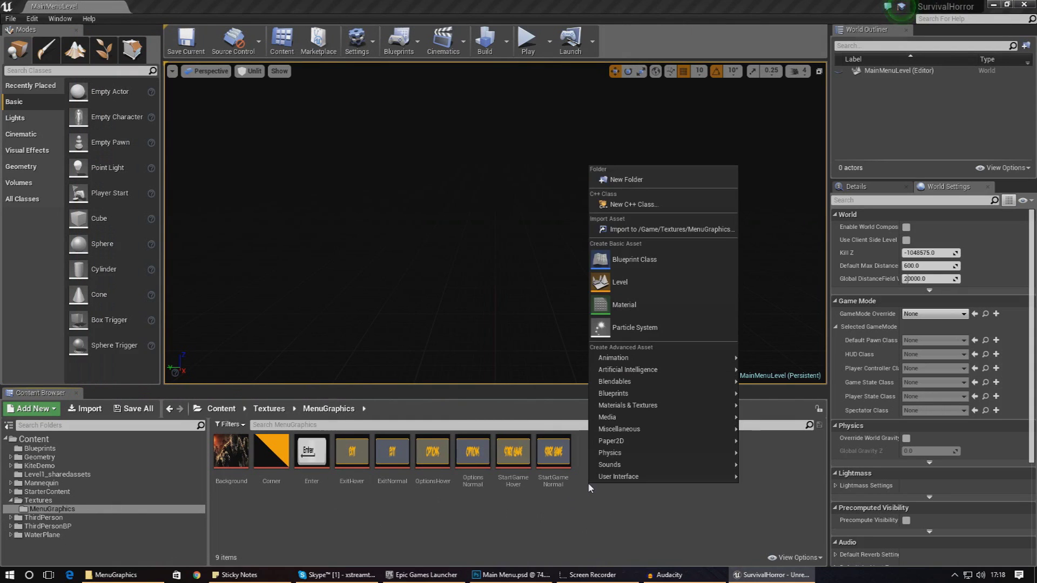
mouse_move(596, 481)
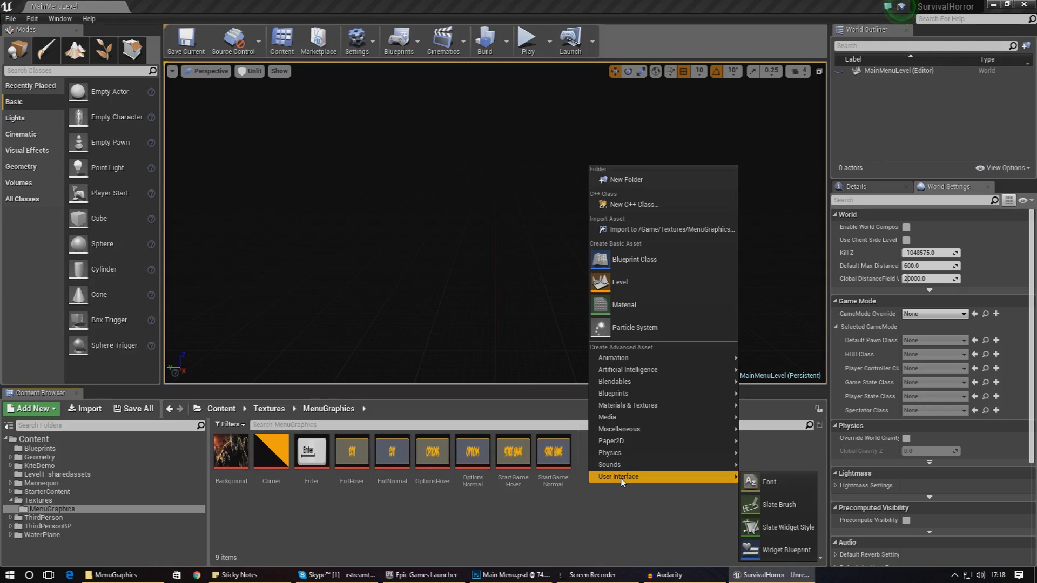
left_click(787, 549)
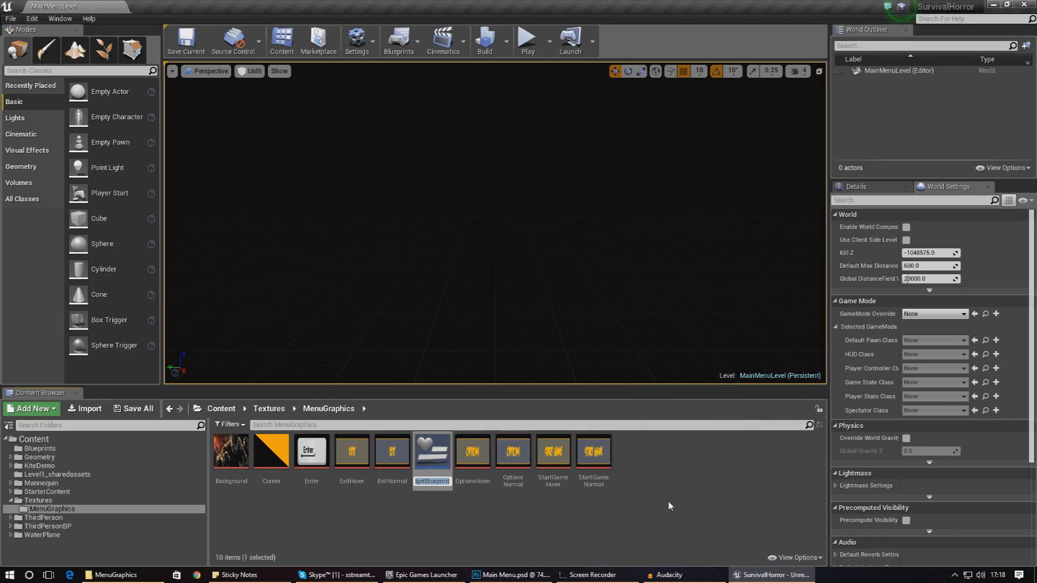
type("MainMenuWidget")
key("Return")
mouse_move(584, 442)
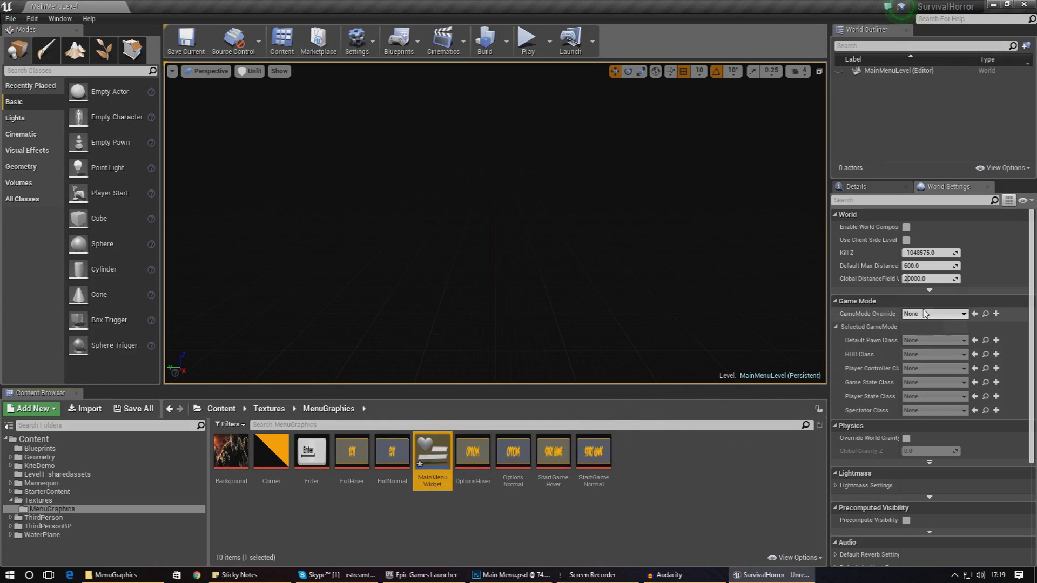
Step: Test-play MainMenuLevel, stop the preview, and open MainMenuWidget for editing
left_click(529, 48)
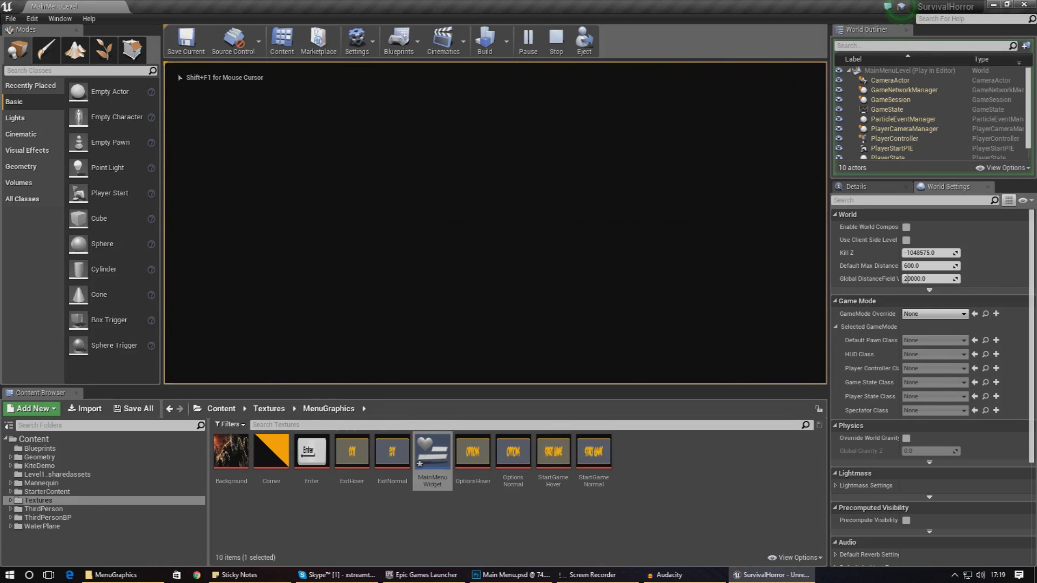
key("Escape")
double_click(442, 463)
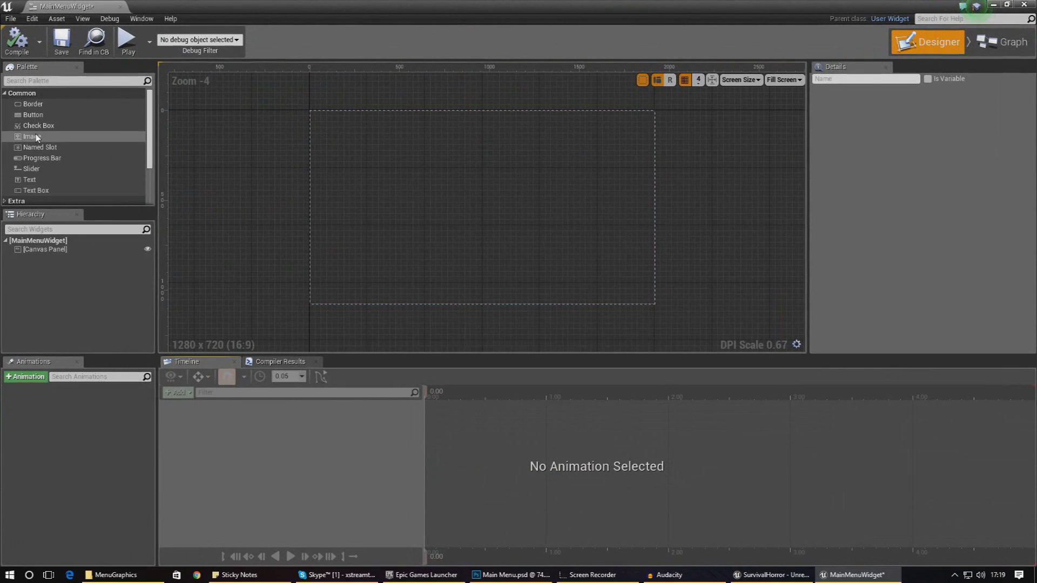
Step: Add an Image widget about 986 by 538 to the canvas, checking the Photoshop mock-up, and assign it the Background texture
left_click_drag(36, 133, 398, 184)
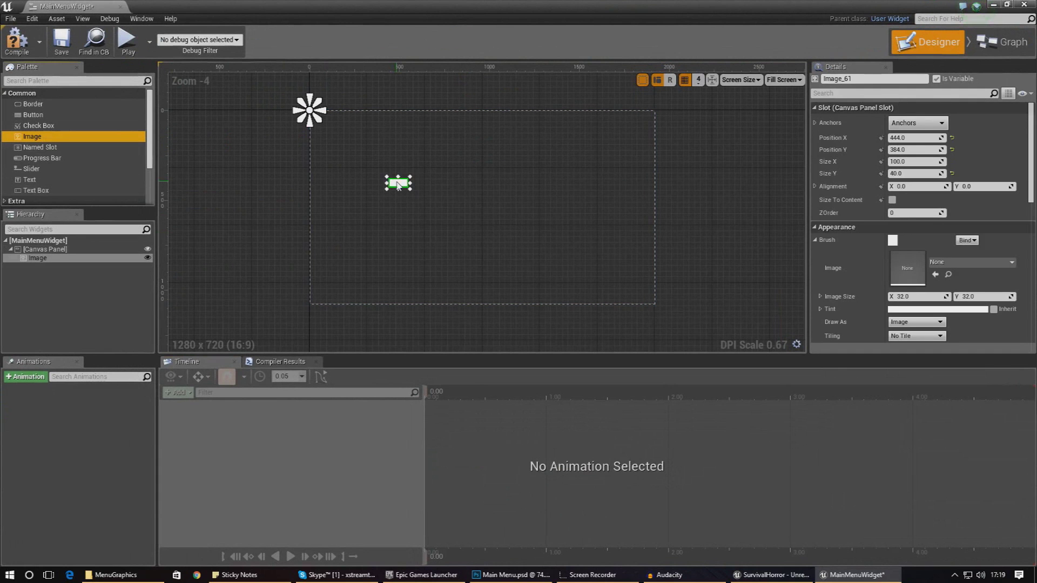
left_click(484, 577)
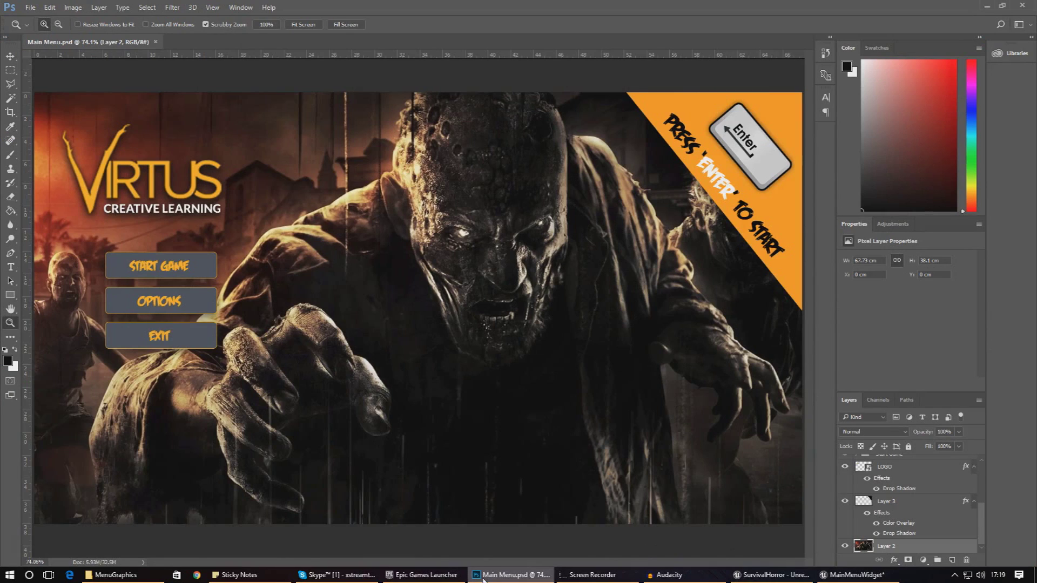
left_click(508, 575)
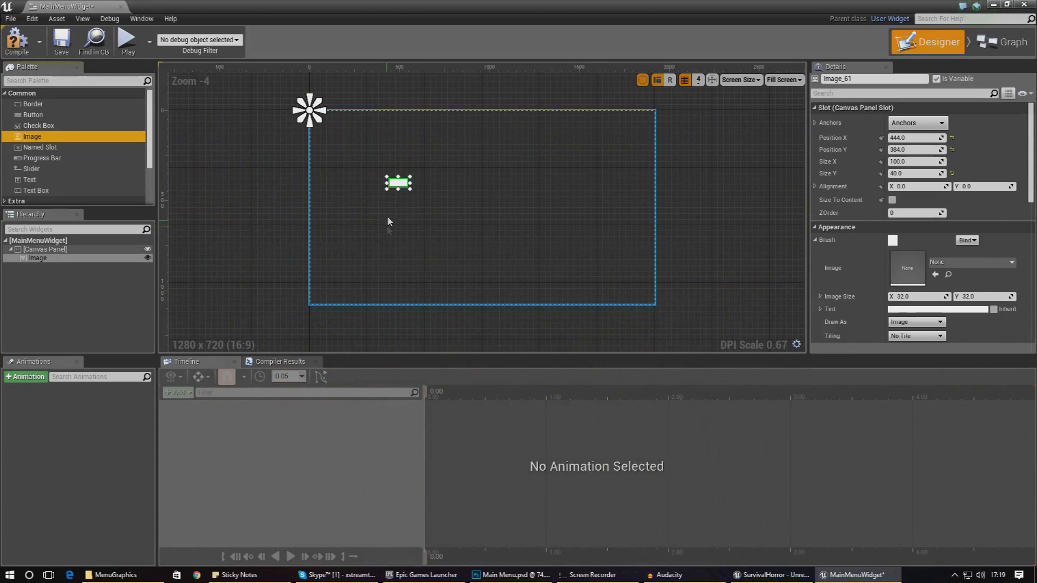
left_click_drag(409, 190, 564, 274)
left_click_drag(455, 235, 430, 203)
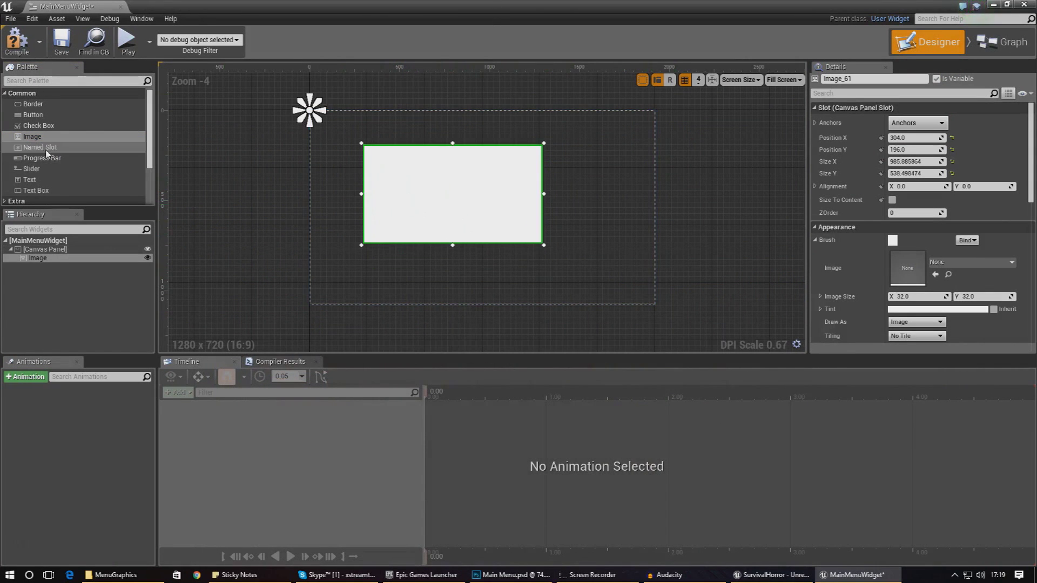
left_click(954, 262)
left_click(913, 442)
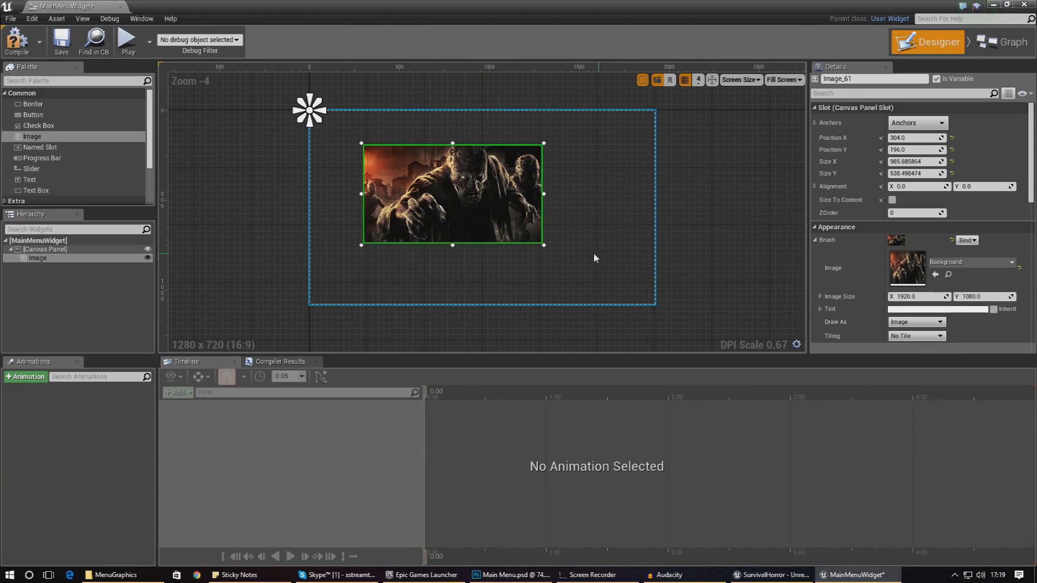
Step: Set the background image's size to 1920 by 1080
left_click_drag(544, 245, 656, 306)
left_click(913, 161)
type("1920")
key("Tab")
type("1080")
key("Return")
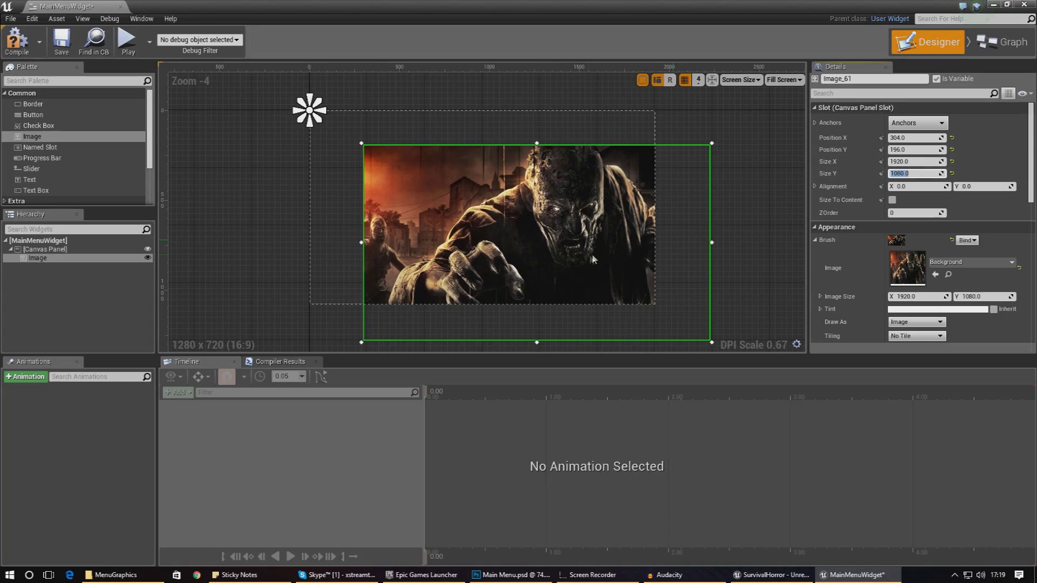
Step: Move the background image to position 0, 0 and anchor it to stretch across the whole canvas
left_click_drag(572, 256, 520, 221)
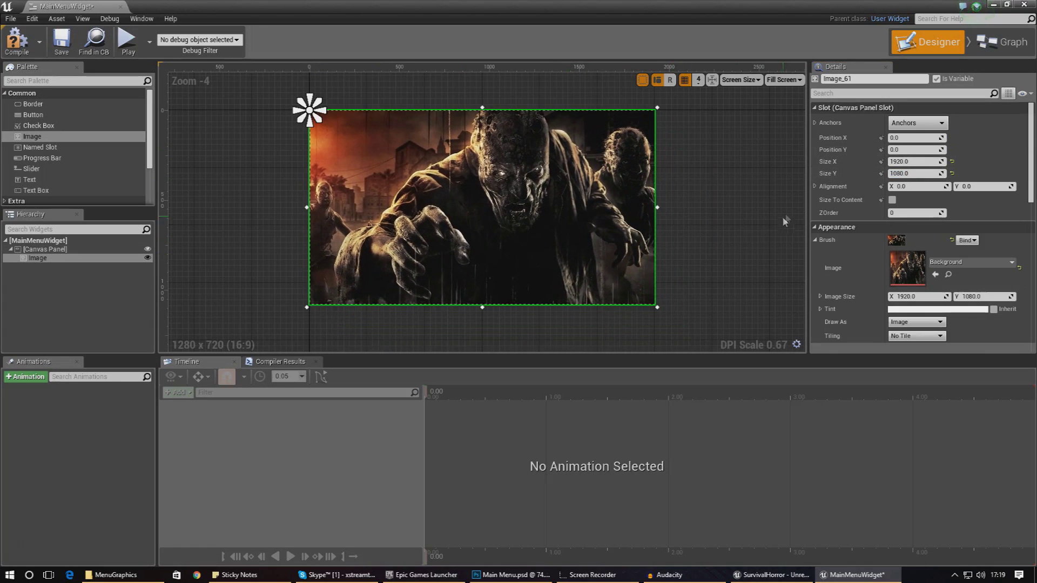
left_click(917, 123)
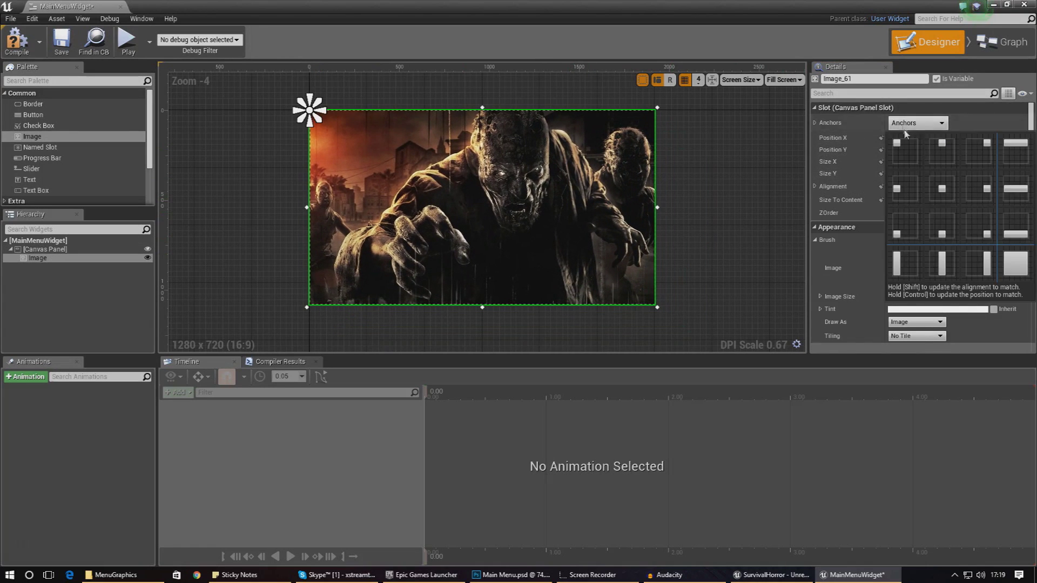
left_click(1020, 275)
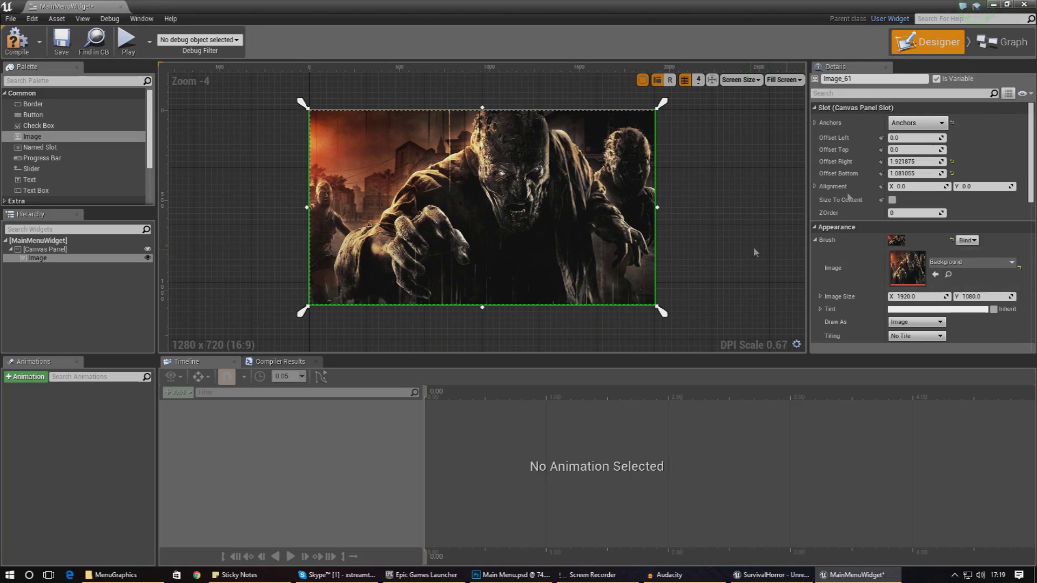
Step: Reset the background image's bottom offset to 0 and deselect the image
left_click(952, 173)
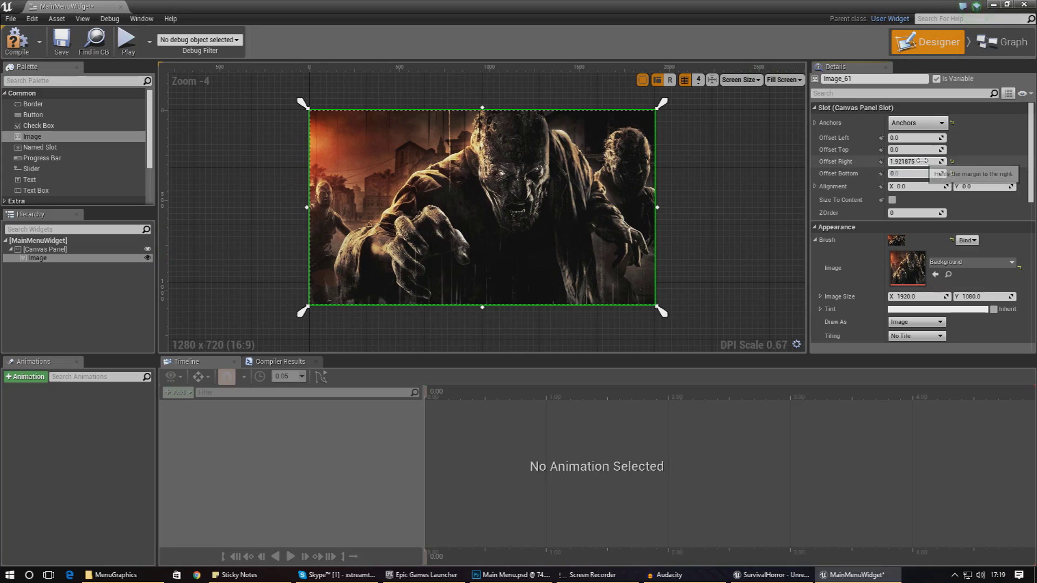
left_click(697, 260)
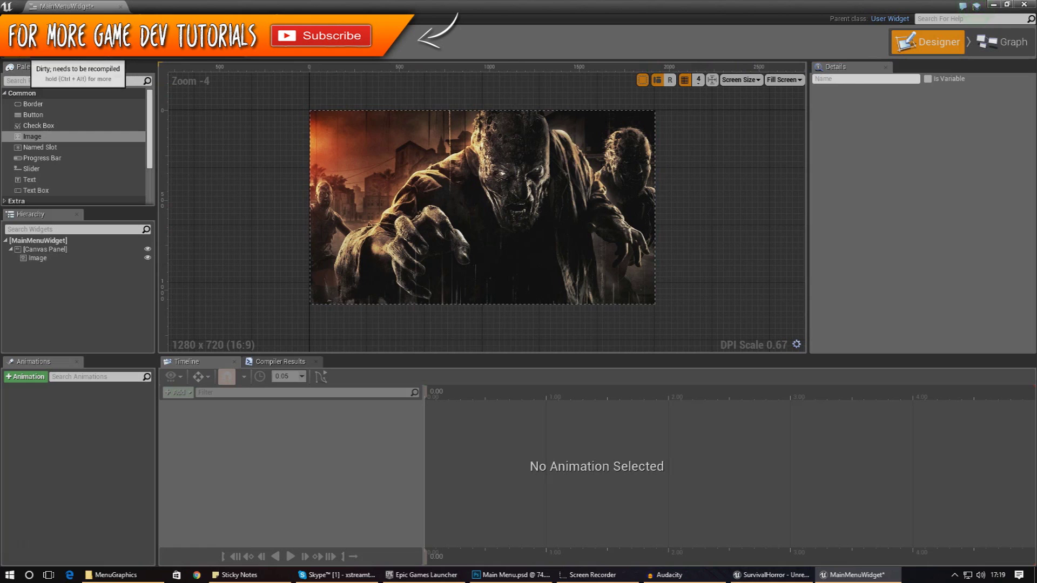
Step: Close the widget editor, test-play MainMenuLevel and stop the preview
left_click(122, 6)
left_click(520, 49)
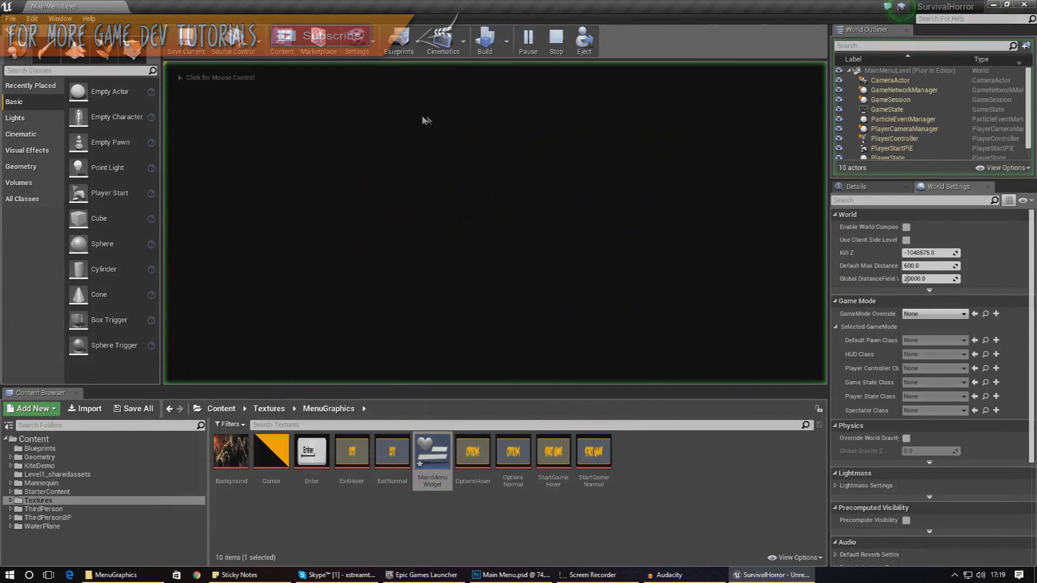
key("Escape")
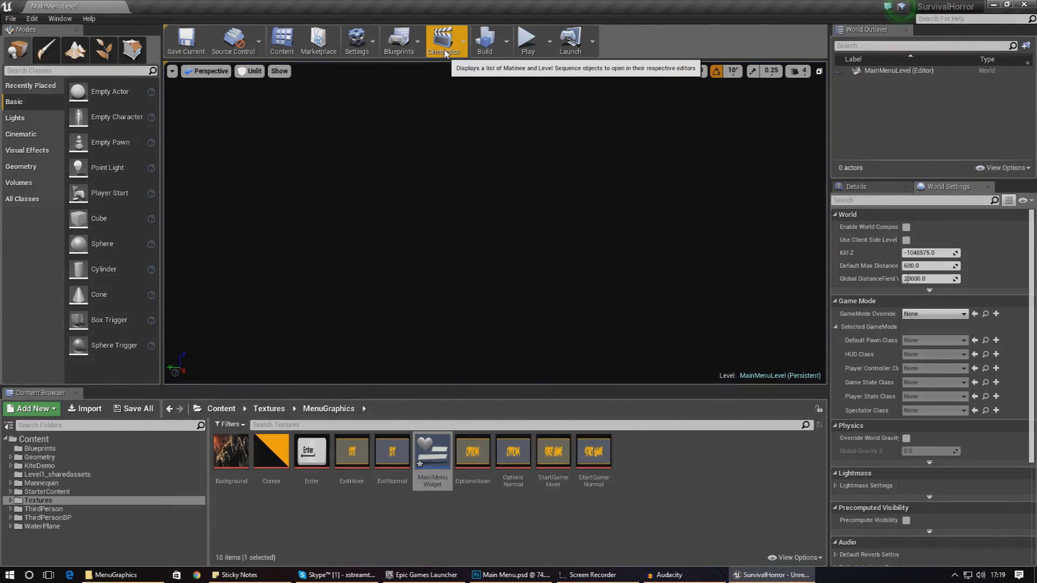
Step: Open the level blueprint of MainMenuLevel and add a Create Widget node wired to Event BeginPlay
left_click(399, 41)
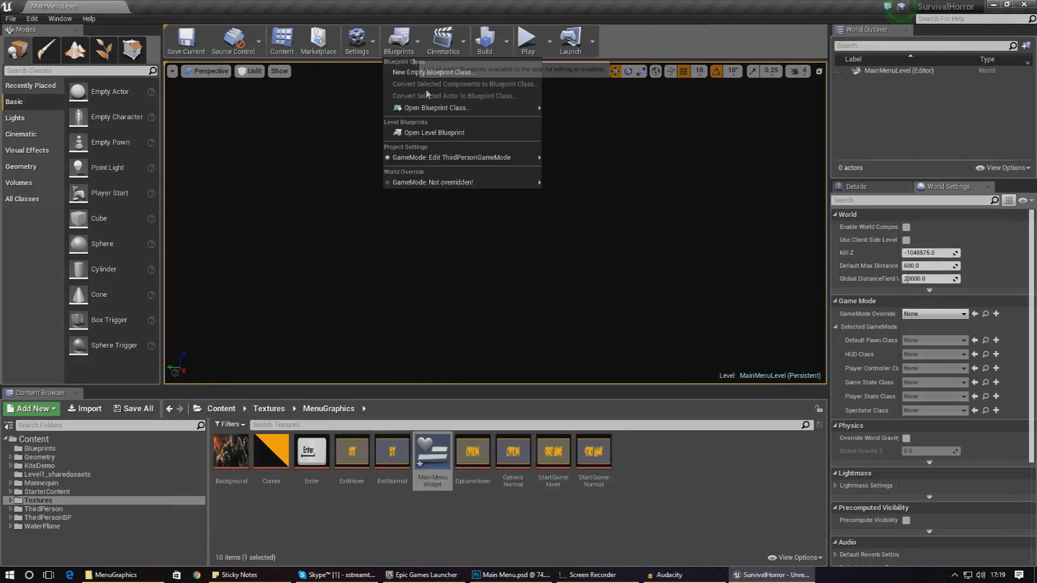
left_click(437, 136)
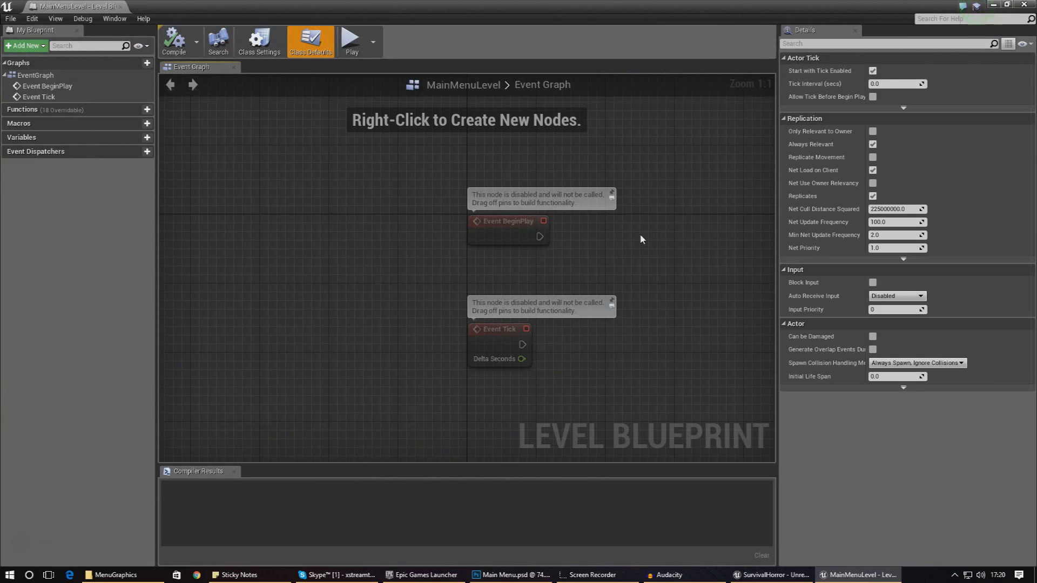
right_click_drag(642, 239, 420, 247)
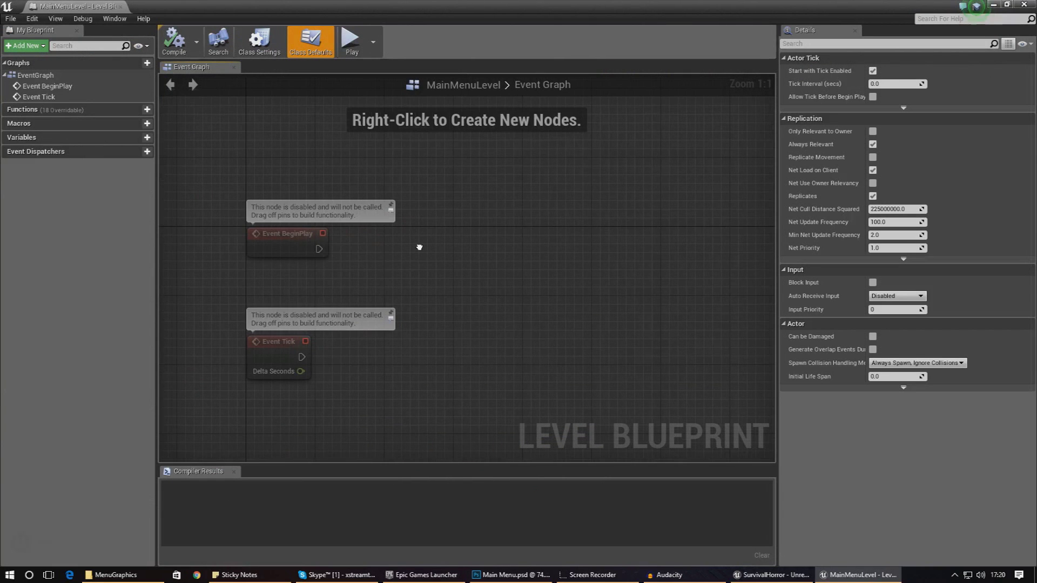
left_click_drag(319, 247, 384, 244)
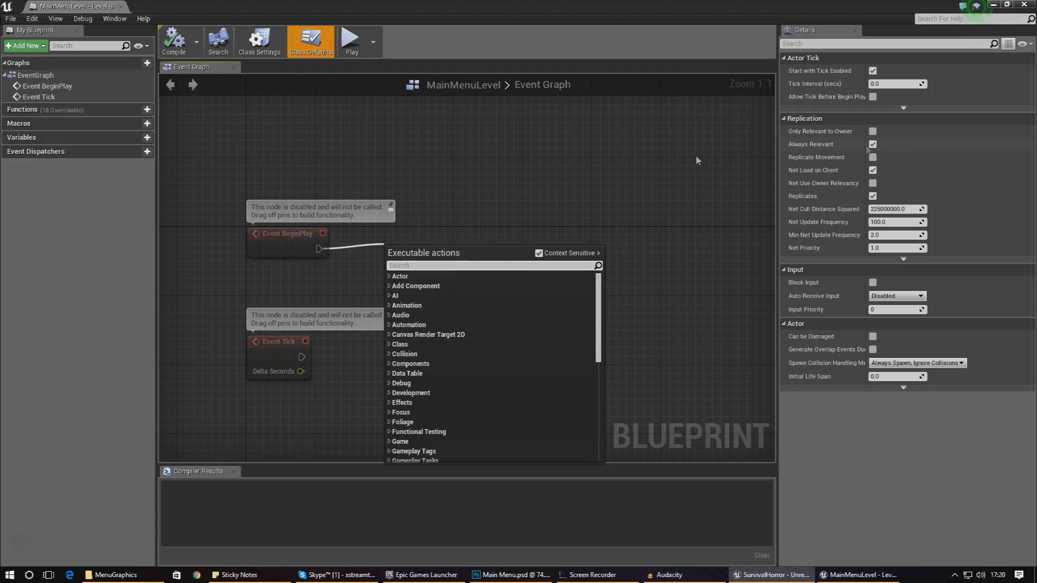
type("create widget")
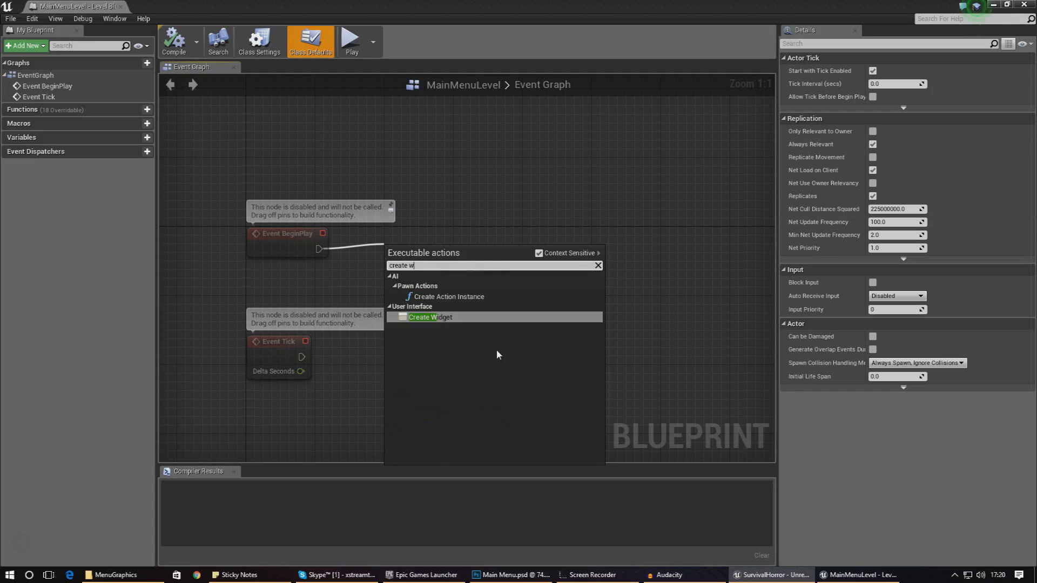
key("Return")
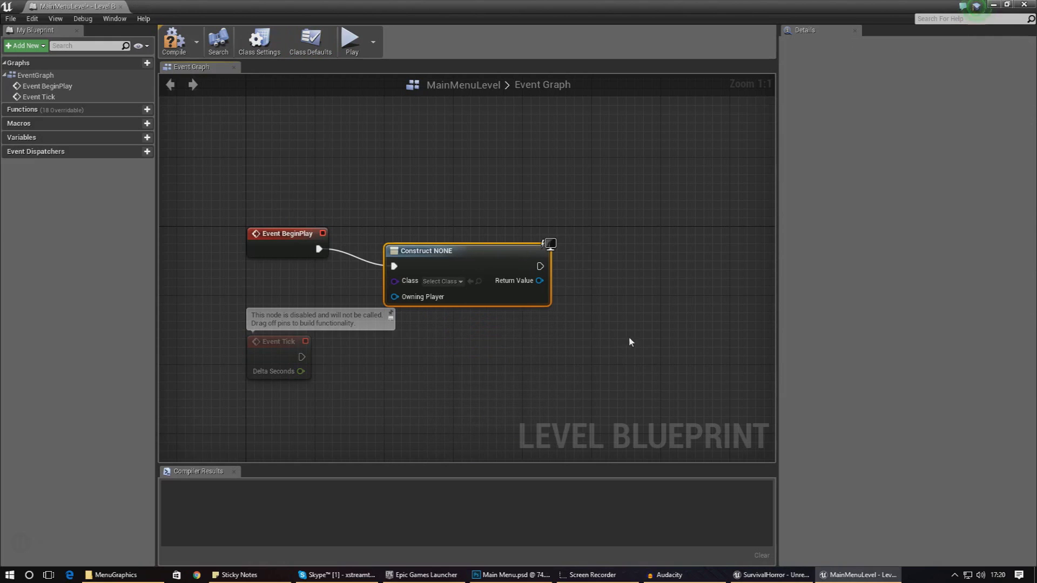
Step: Move the Create Widget node above the event row and set its class to MainMenuWidget
left_click_drag(442, 257, 437, 189)
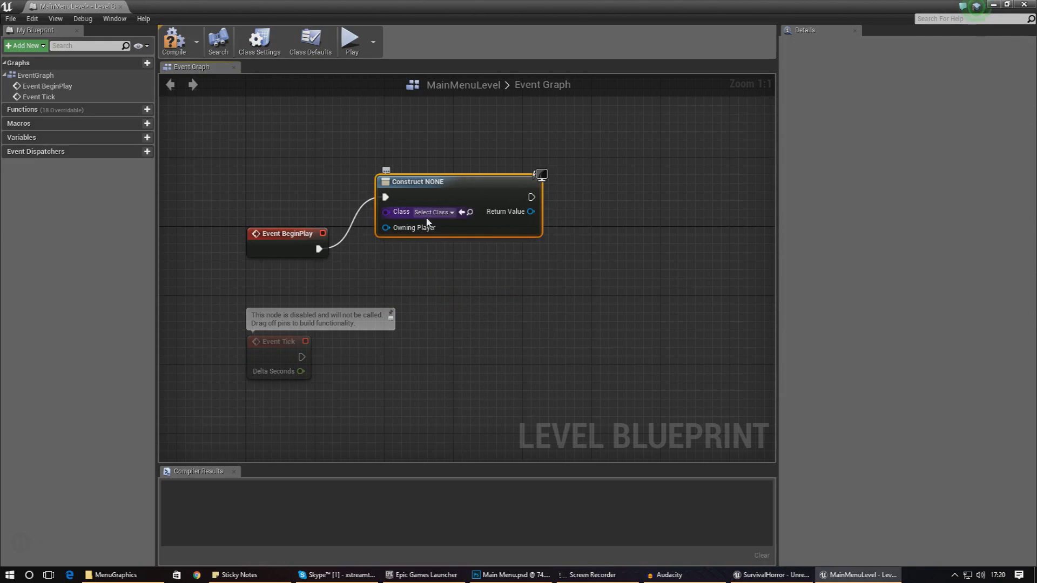
left_click(433, 211)
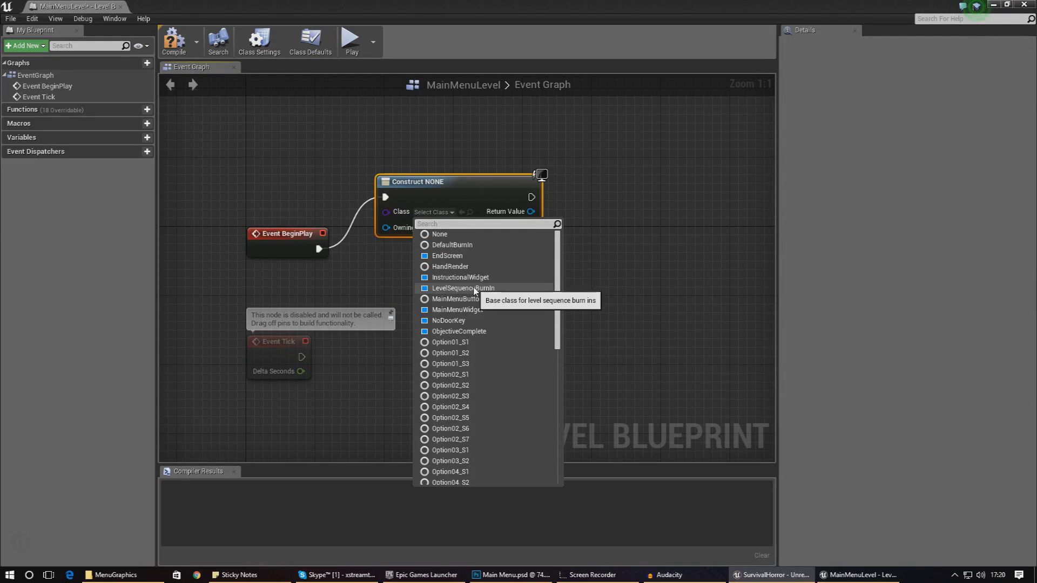
type("ma")
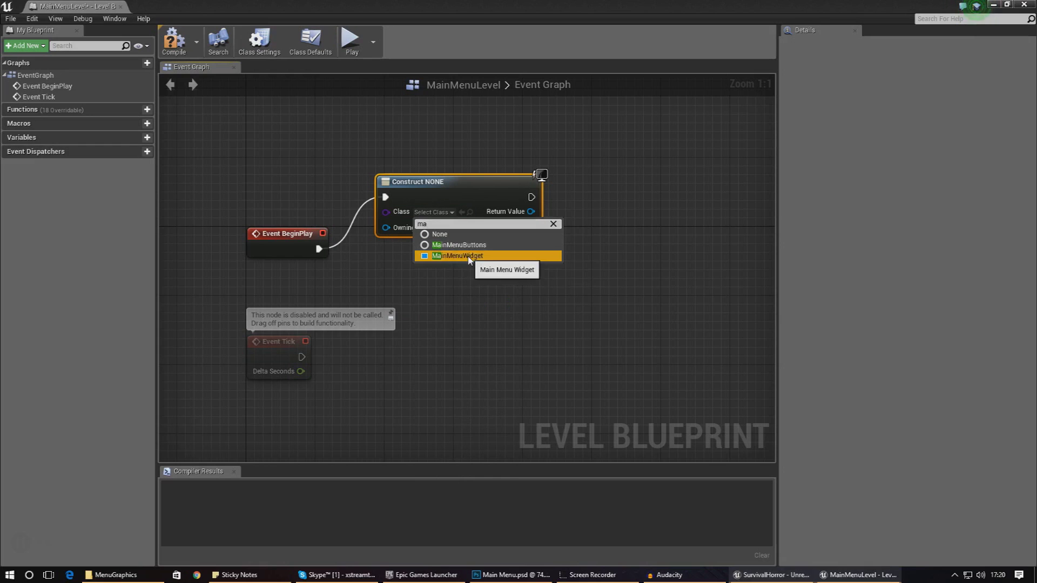
left_click(468, 256)
Step: Add an Add to Viewport node from the Create Widget node's Return Value, move it up beside that node and compile the blueprint
left_click_drag(525, 211, 591, 212)
type("add")
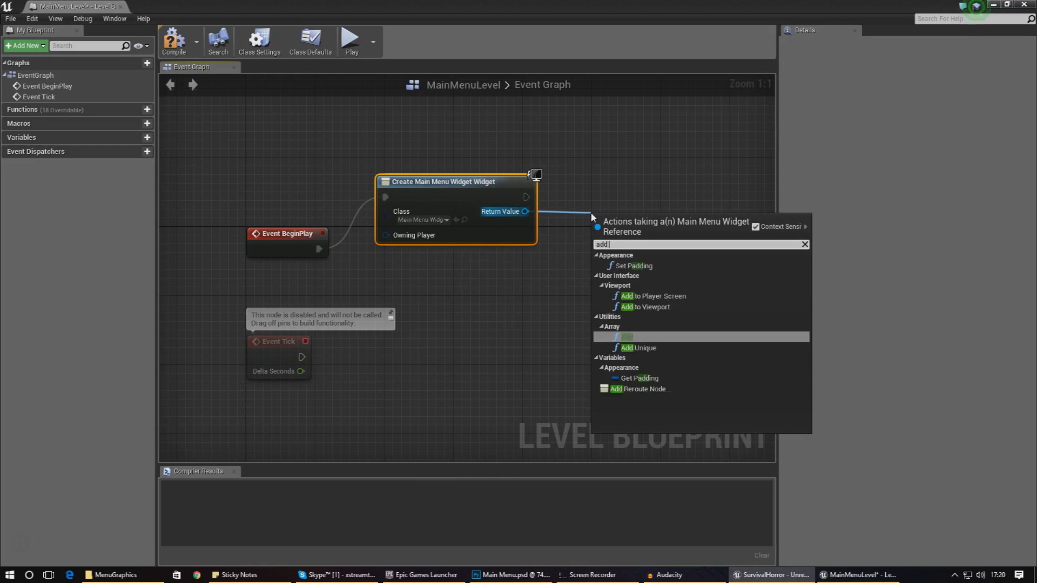
type(" to")
key("Return")
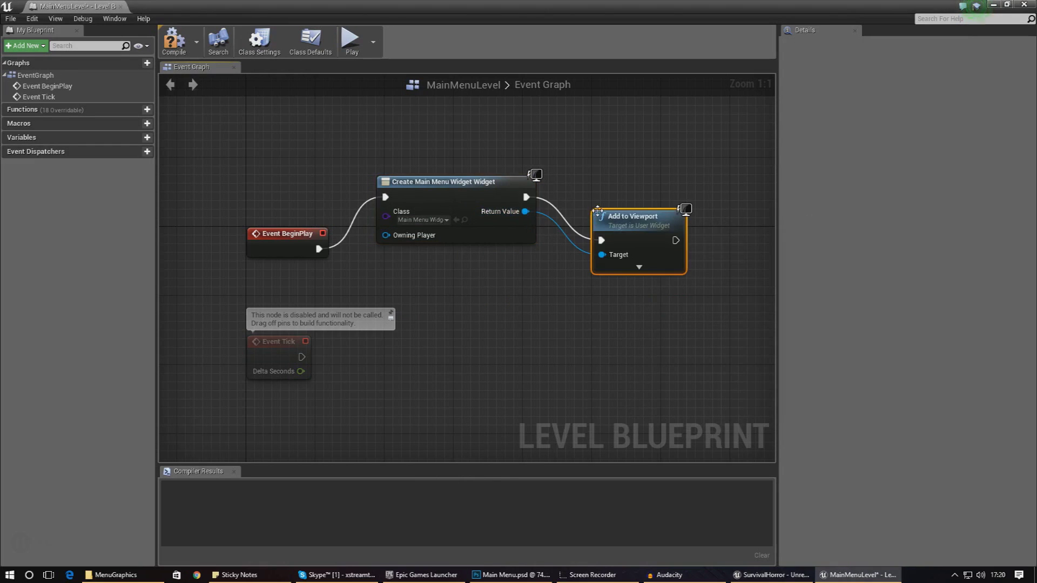
left_click_drag(615, 220, 625, 168)
left_click(176, 42)
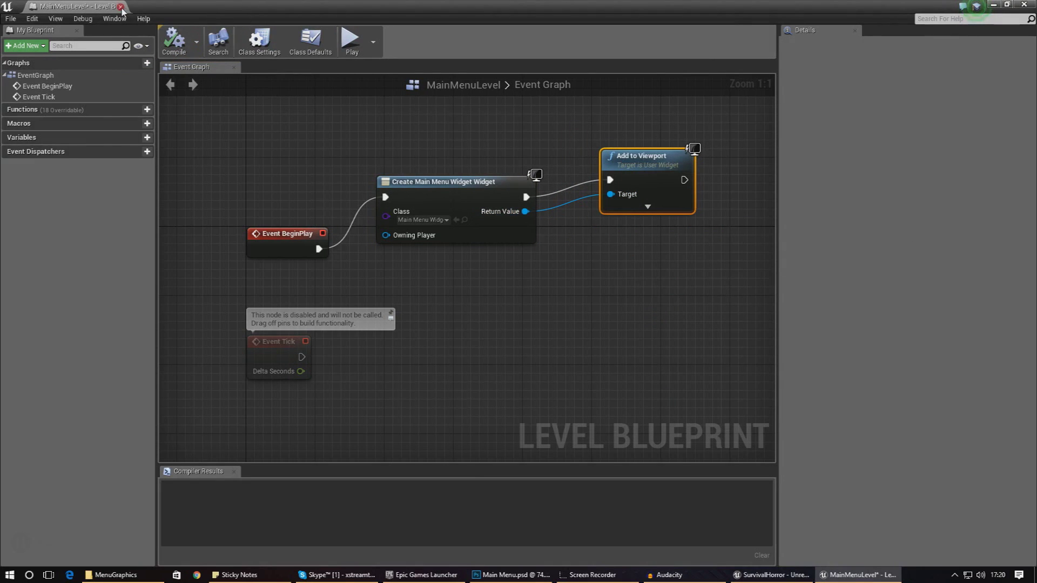
Step: Close the level blueprint, test-play the level to check the menu background, and stop the preview
left_click(121, 7)
left_click(528, 39)
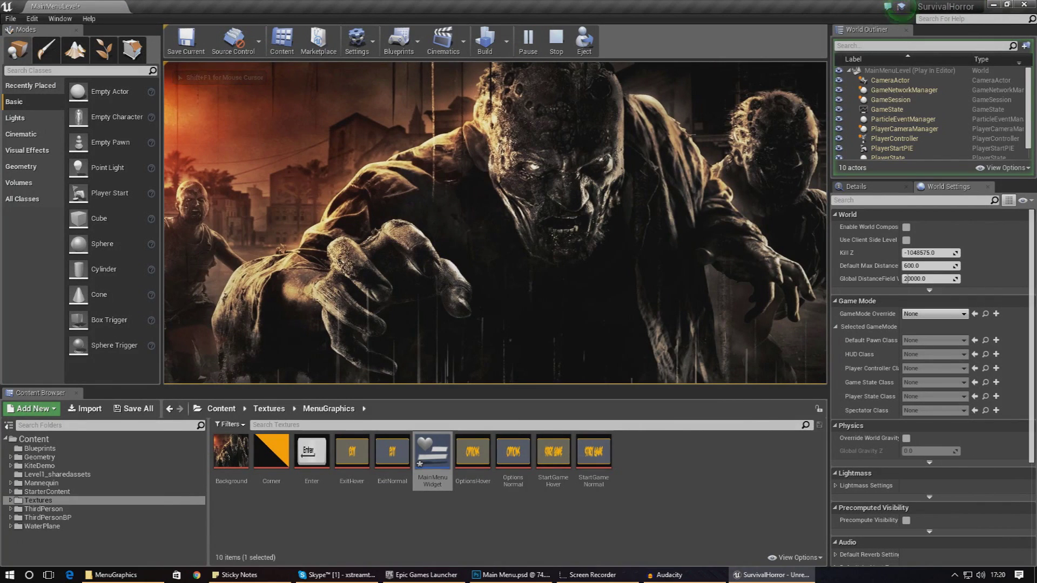
key("Escape")
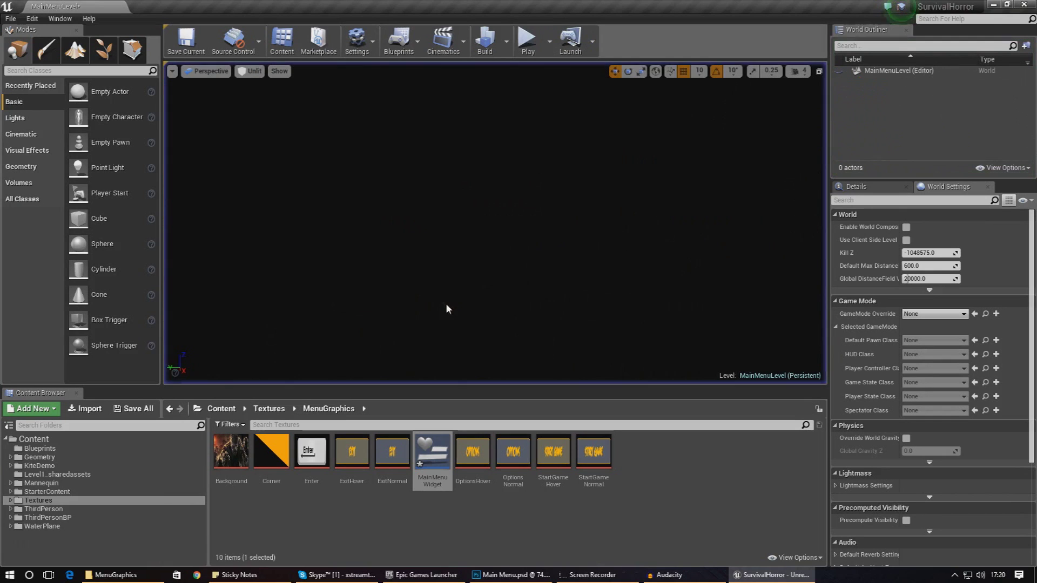
Step: Reopen MainMenuWidget and arrange its editor as a floating window that leaves the menu graphics folder accessible
double_click(440, 476)
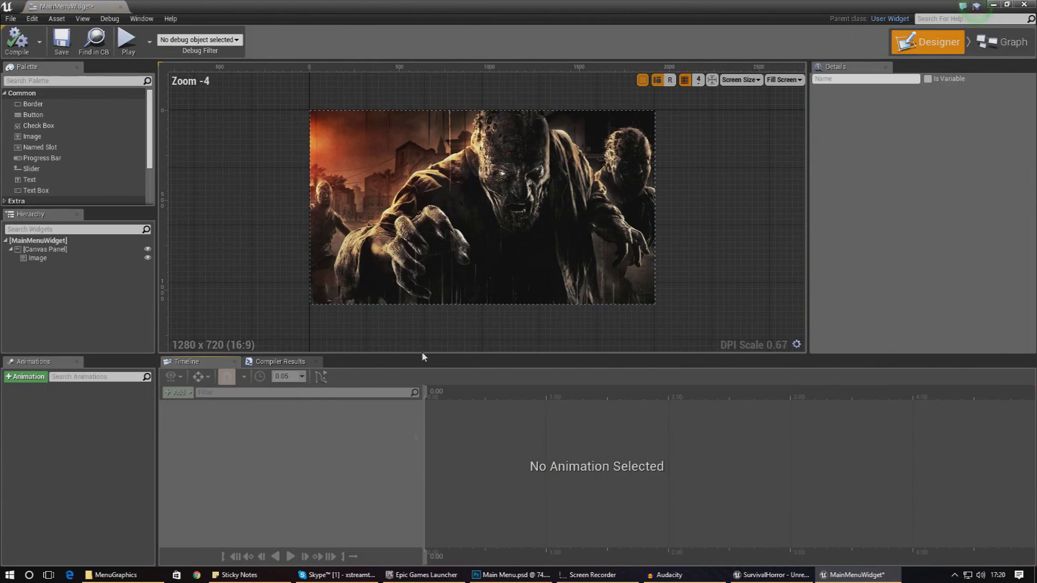
left_click_drag(518, 6, 303, 75)
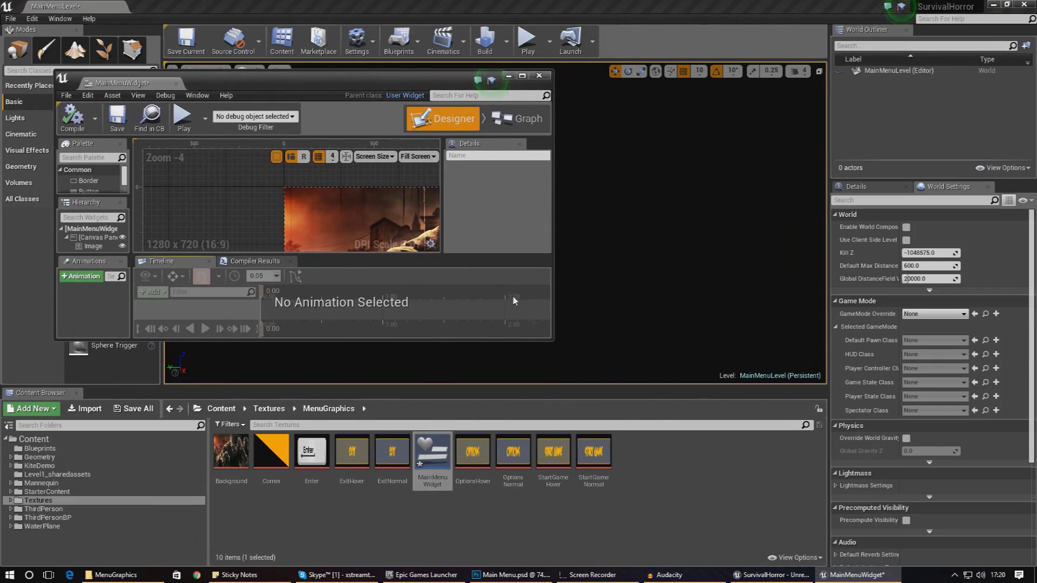
left_click_drag(550, 340, 883, 532)
left_click(406, 259)
right_click_drag(406, 259, 408, 274)
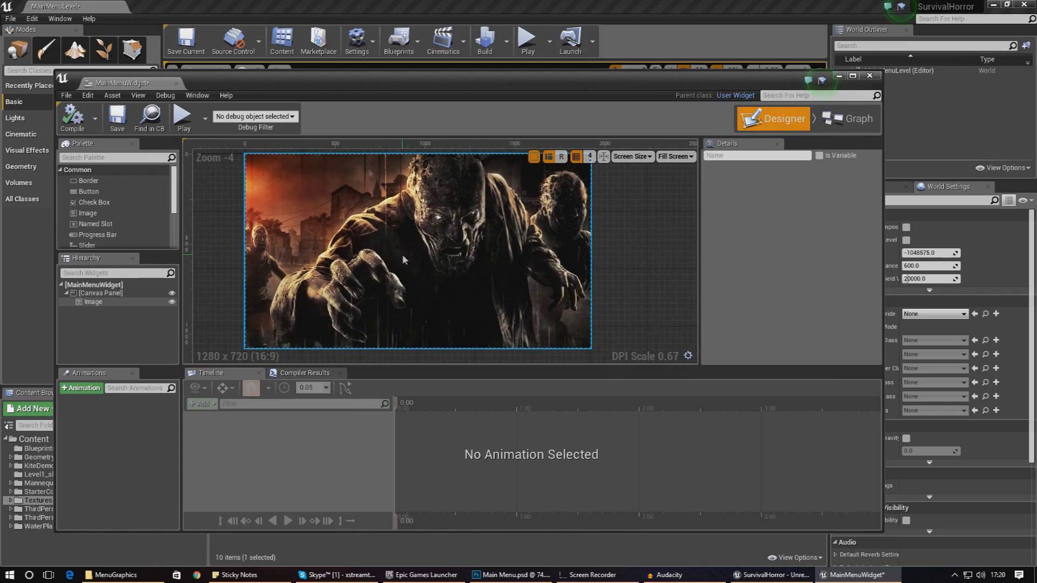
left_click_drag(368, 83, 347, 18)
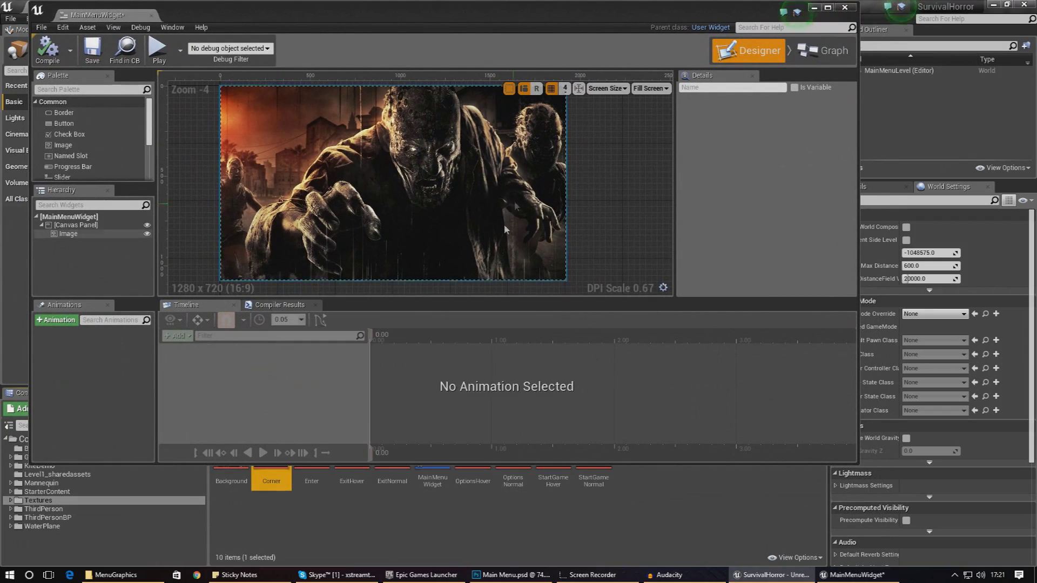
Step: Add a second Image widget near the canvas's upper right and assign it the Corner texture
left_click_drag(61, 145, 519, 122)
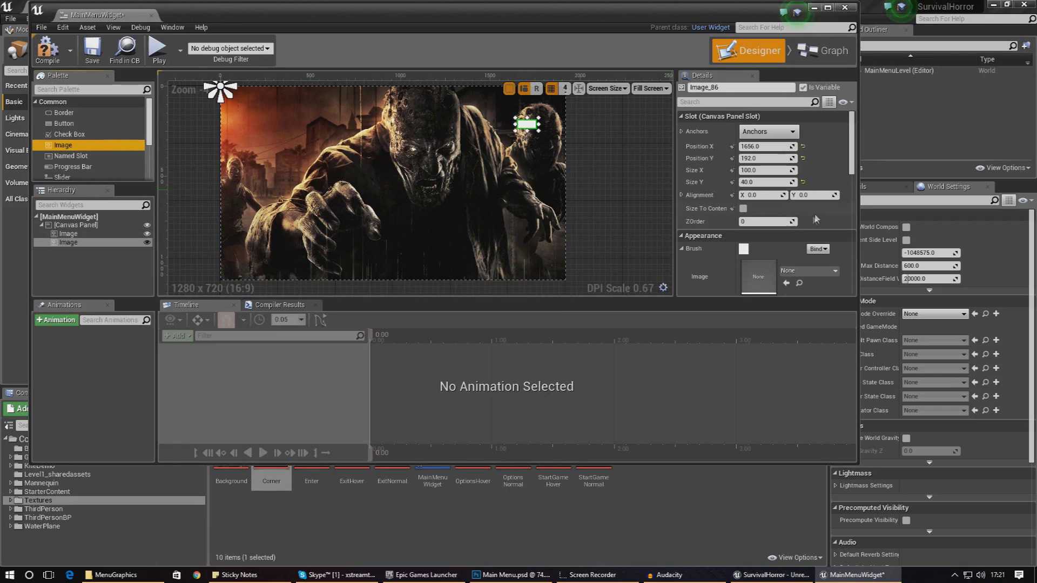
left_click(797, 273)
type("c")
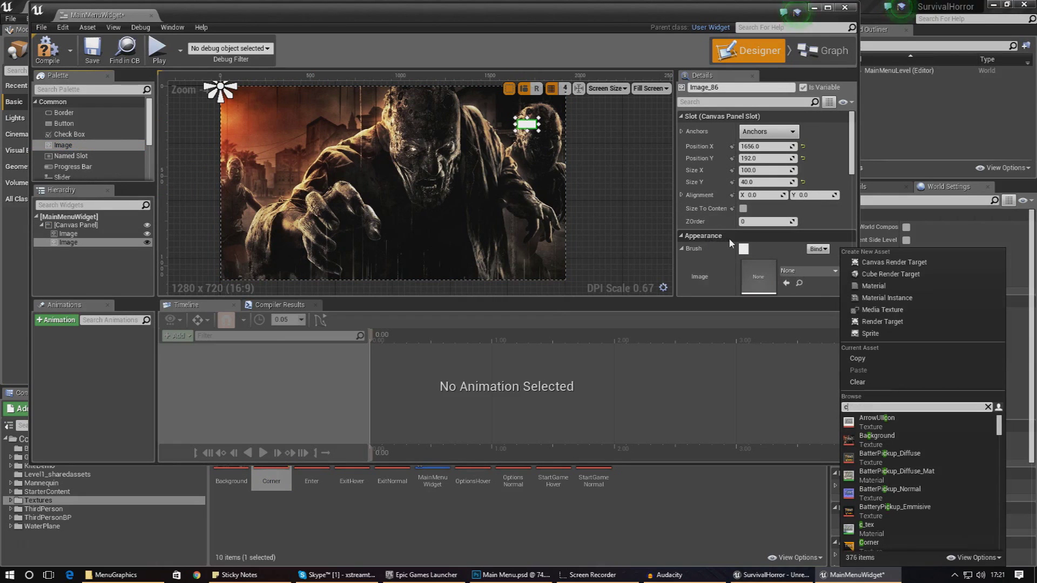
type("orn")
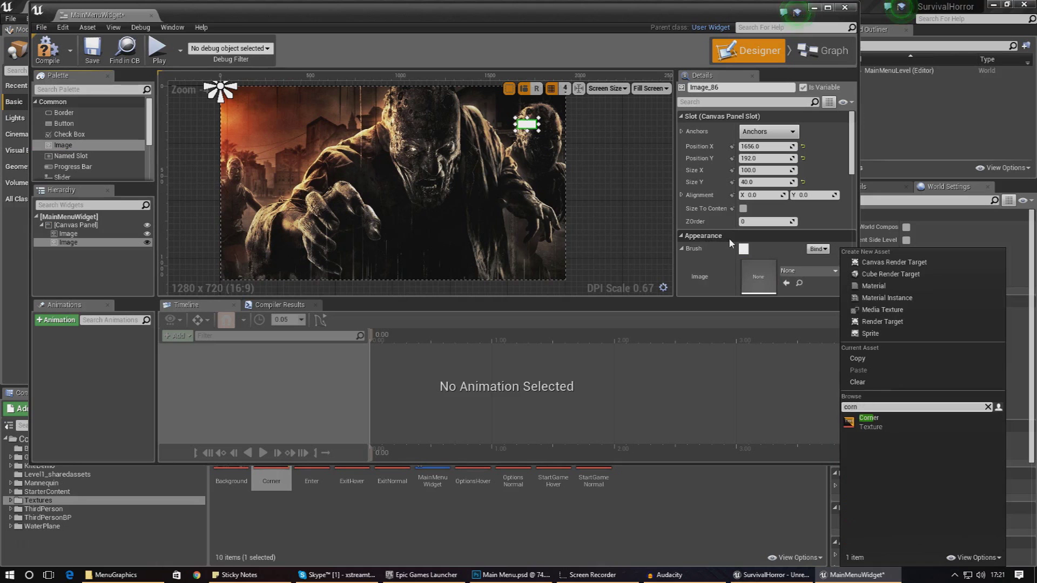
left_click(869, 419)
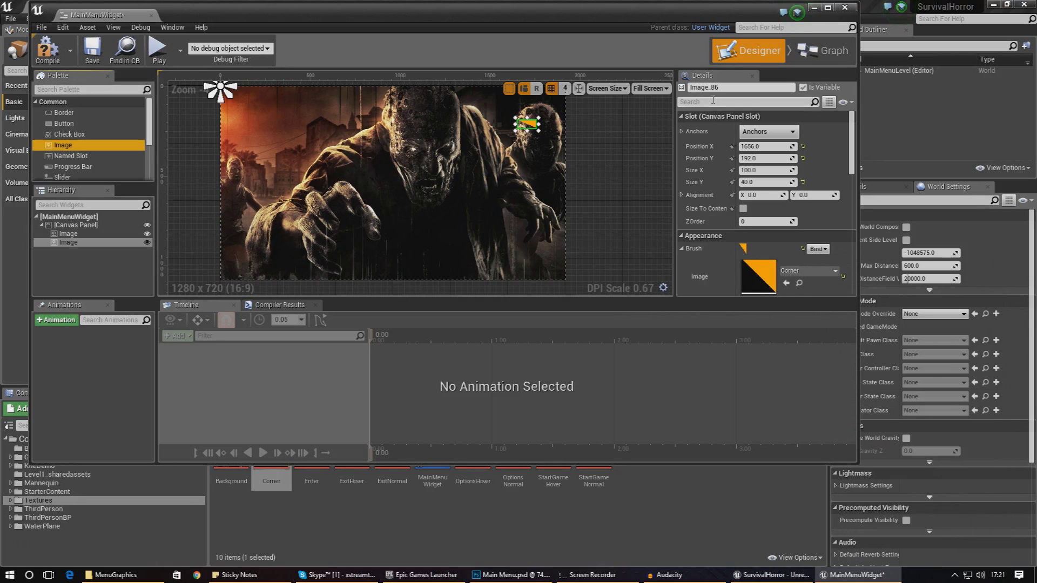
Step: Maximize the widget editor, enlarge the corner image to about 522 by 438, and place it in the canvas's top-right corner
left_click(827, 7)
scroll(580, 138, "up", 3)
scroll(560, 258, "down", 2)
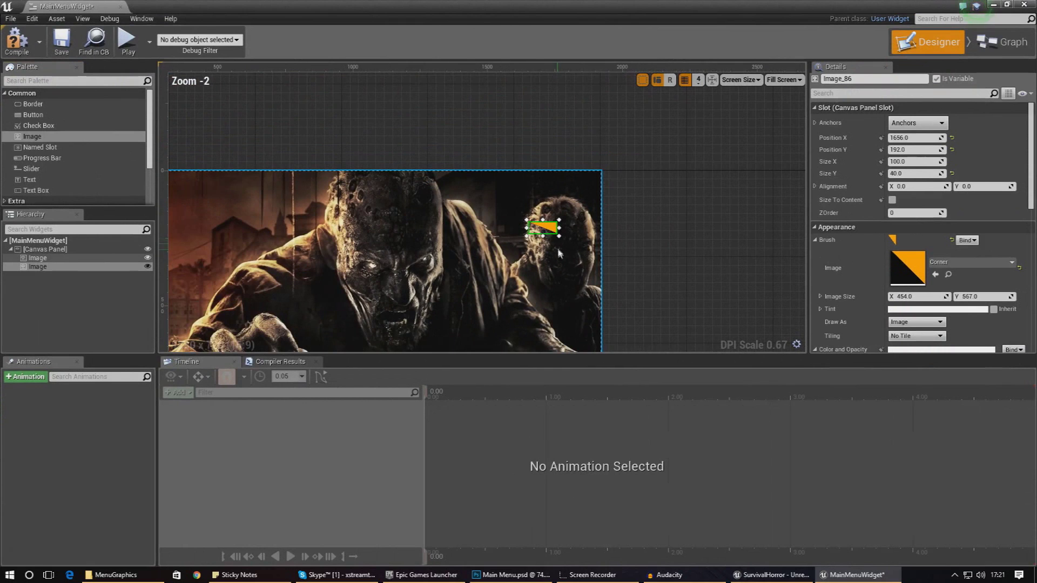
left_click_drag(559, 236, 673, 342)
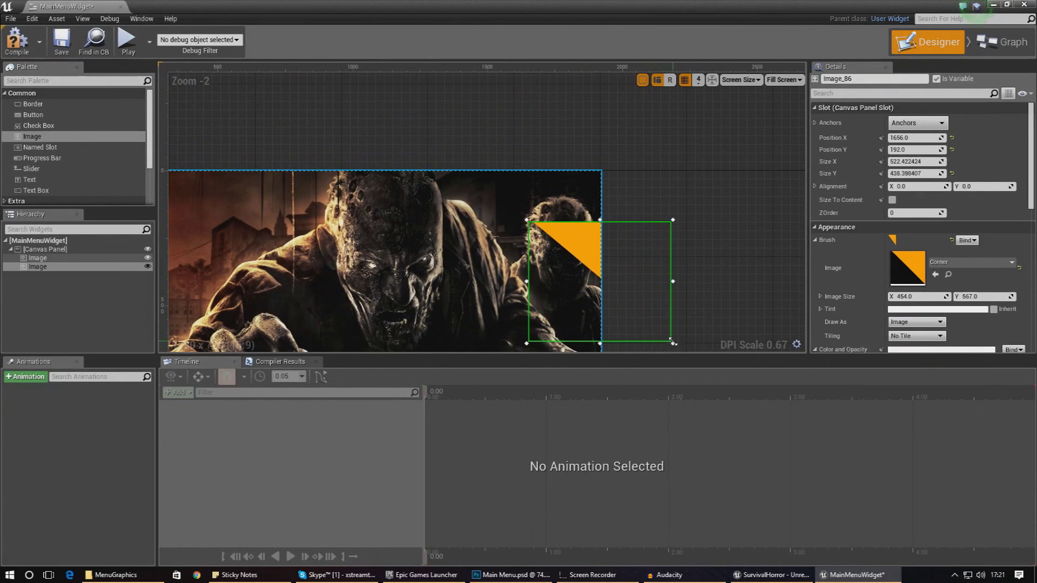
left_click_drag(591, 251, 523, 202)
left_click(707, 223)
right_click_drag(438, 305, 559, 235)
scroll(582, 199, "up", 1)
scroll(583, 199, "down", 3)
scroll(585, 230, "up", 1)
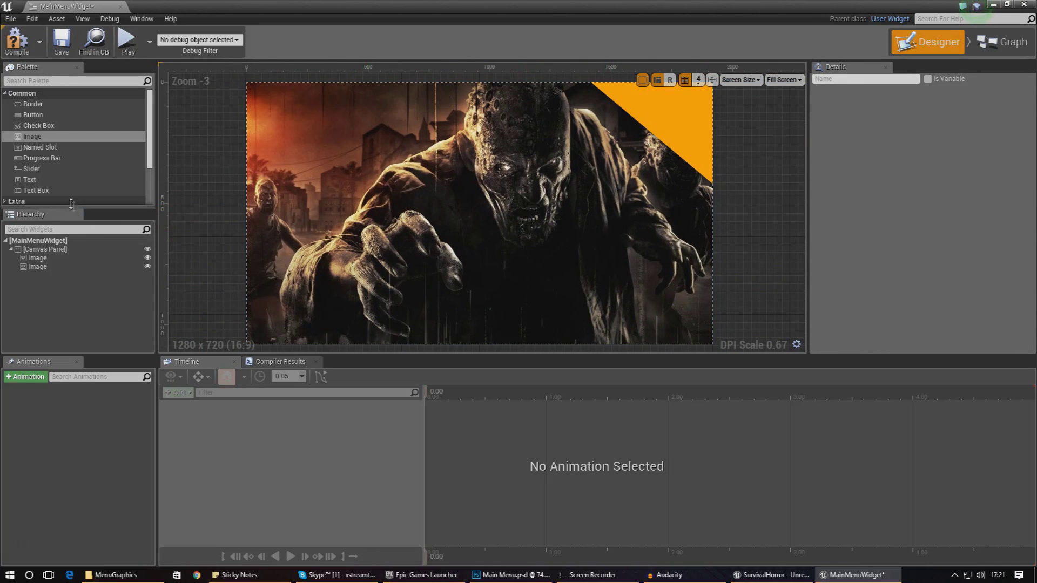
Step: Add three Button widgets stacked vertically on the canvas's left side, at about X 156 and Y 316, 400 and 488
left_click_drag(38, 117, 280, 164)
left_click_drag(17, 118, 288, 185)
left_click_drag(134, 141, 287, 203)
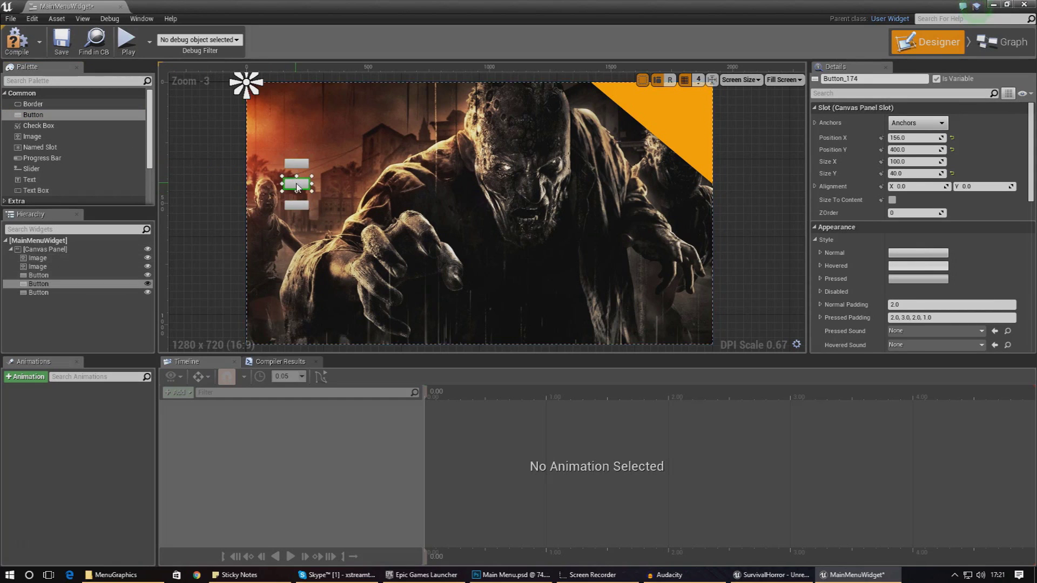
Step: Widen each of the three stacked buttons to about 211
left_click(306, 163)
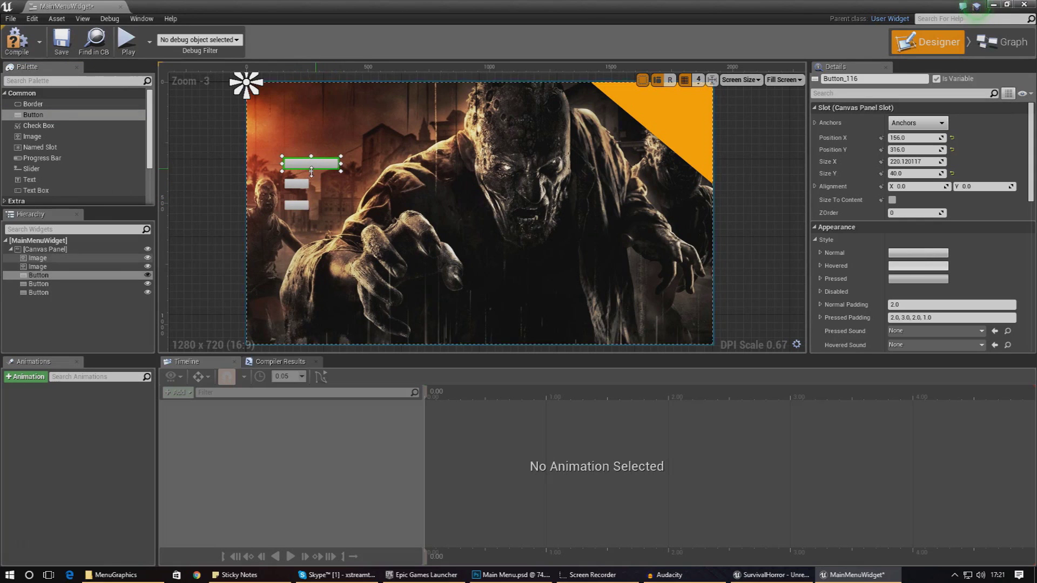
left_click(306, 183)
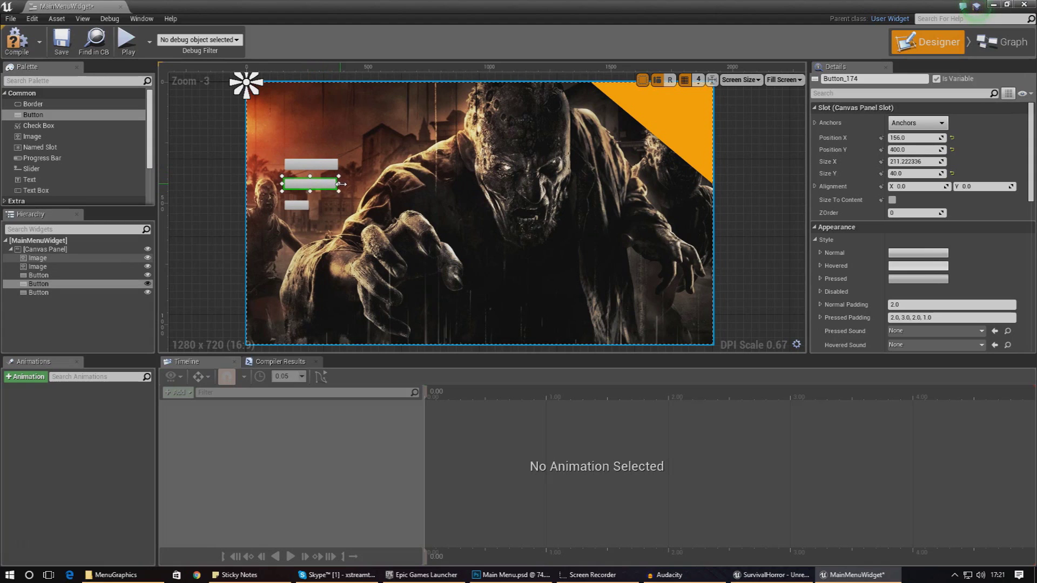
left_click(307, 206)
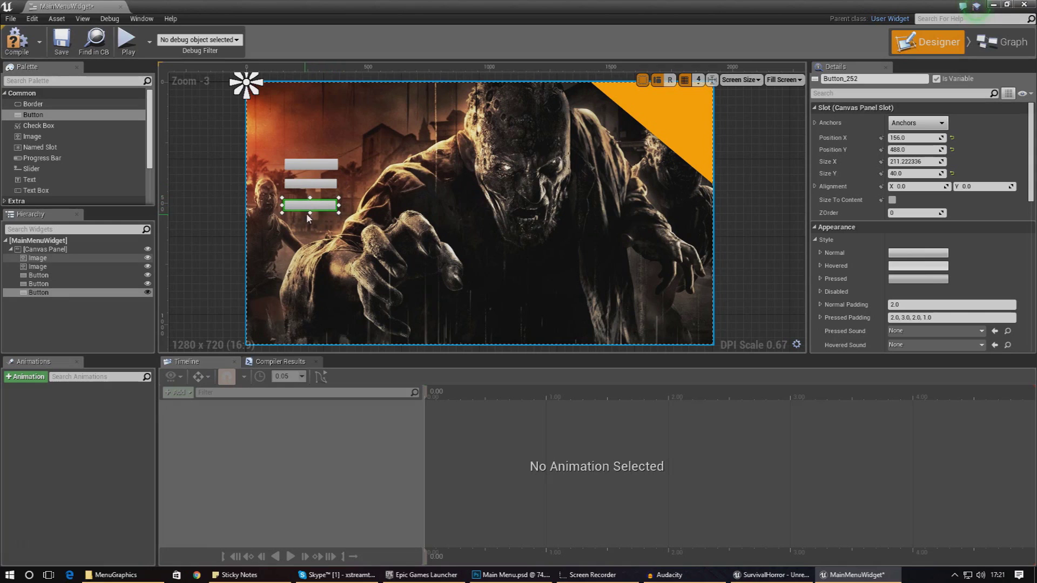
Step: Resize the stacked buttons to about 211 by 56 for the lowest, 216 by 58 for the middle and 220 by 47 for the uppermost
left_click_drag(310, 213, 311, 217)
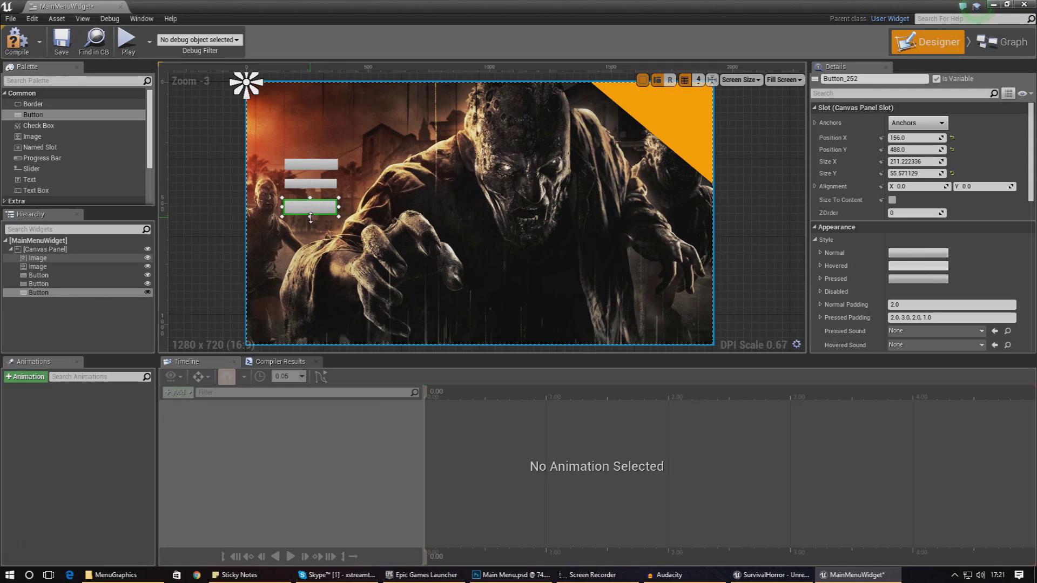
left_click(311, 185)
left_click_drag(311, 189, 313, 197)
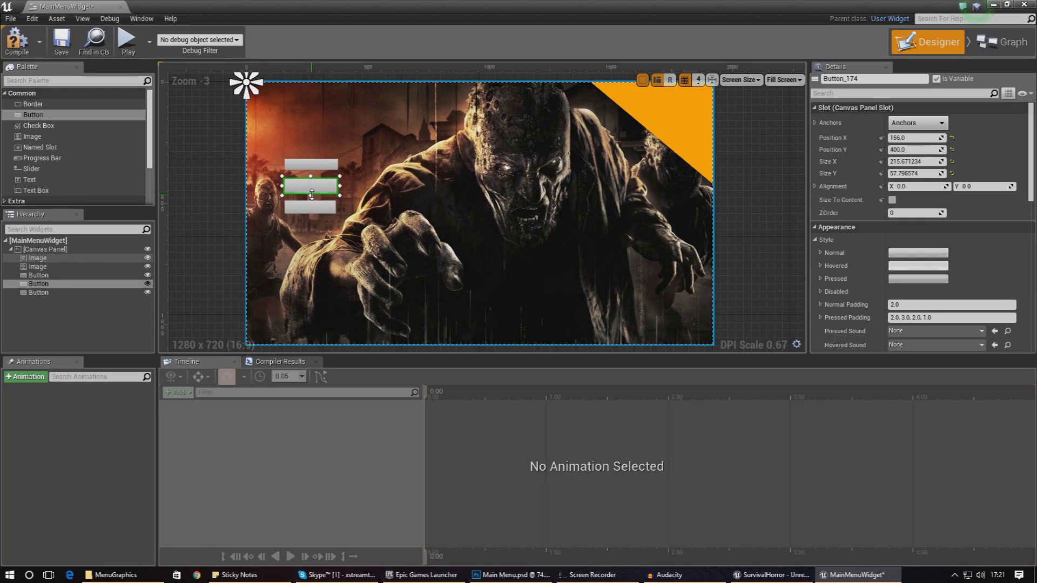
scroll(354, 223, "up", 2)
scroll(355, 225, "down", 2)
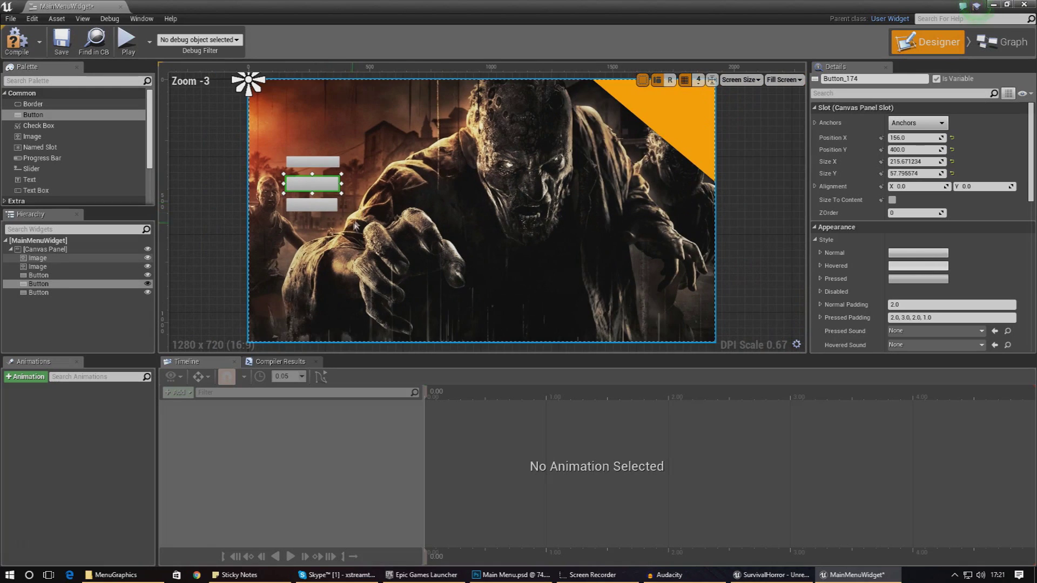
left_click(295, 165)
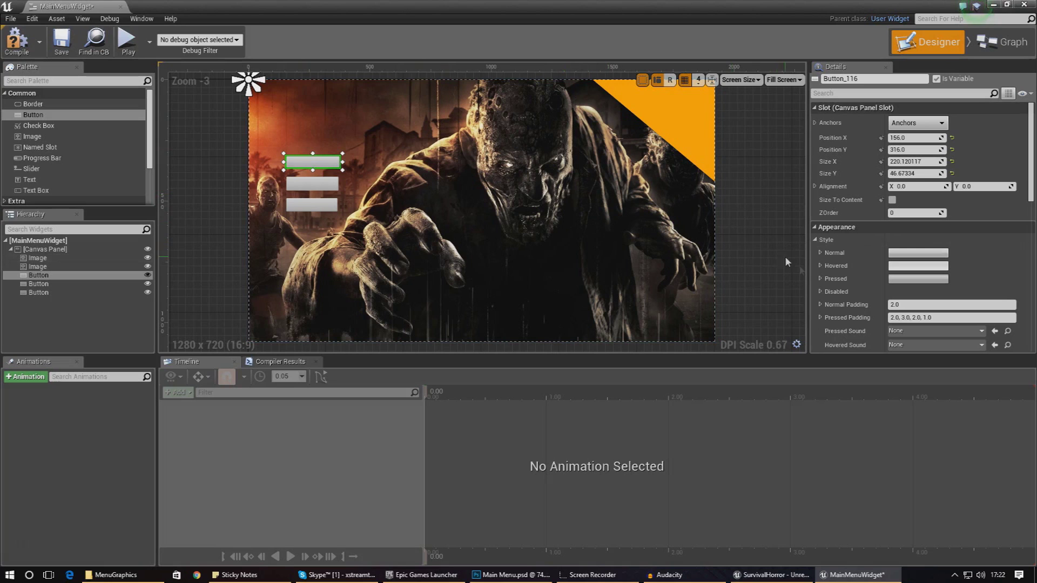
Step: Assign the StartGameNormal texture as the Normal style image of the uppermost button
left_click(820, 253)
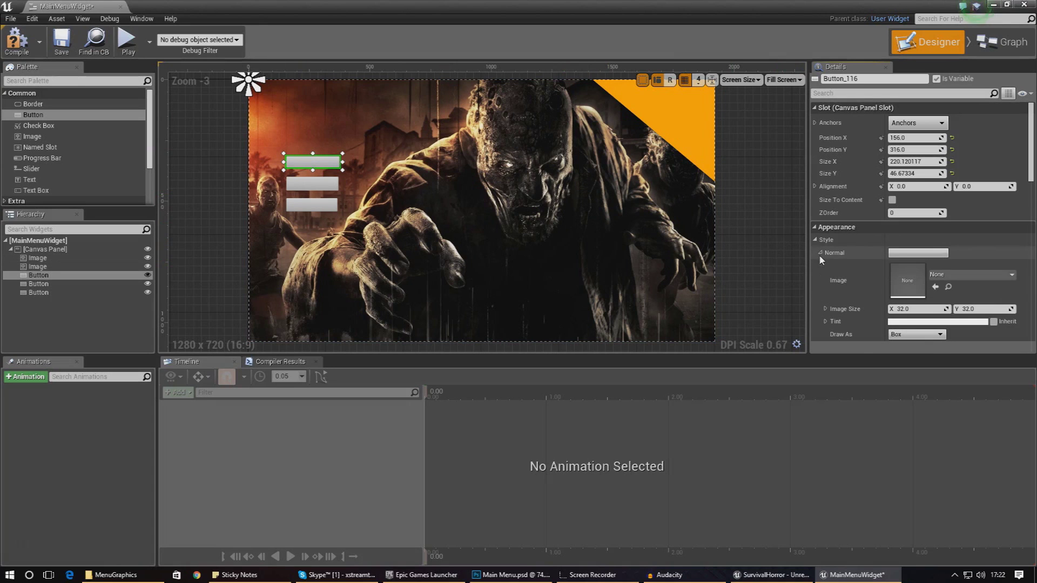
left_click(959, 274)
type("st")
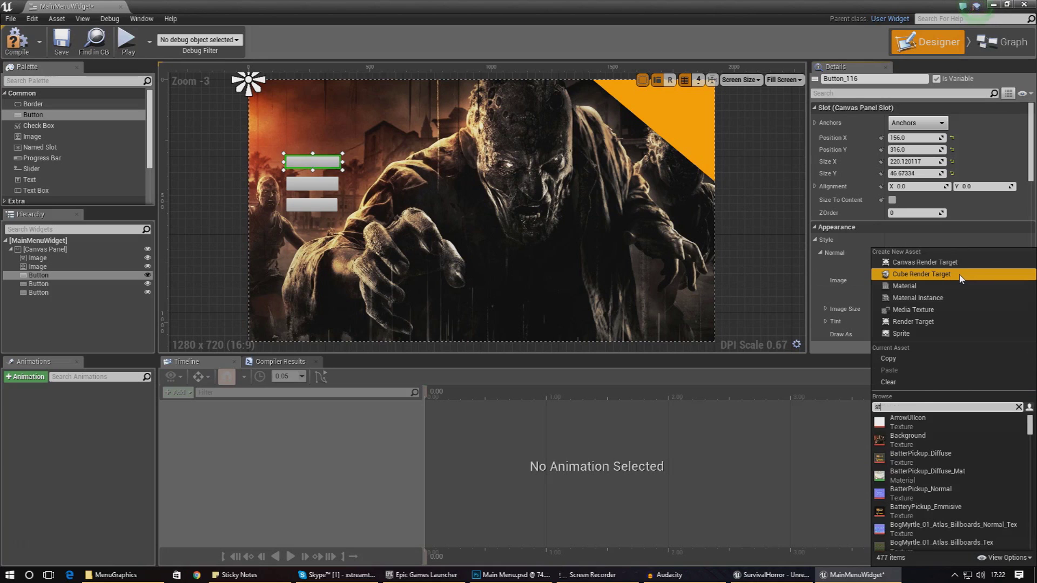
type("art")
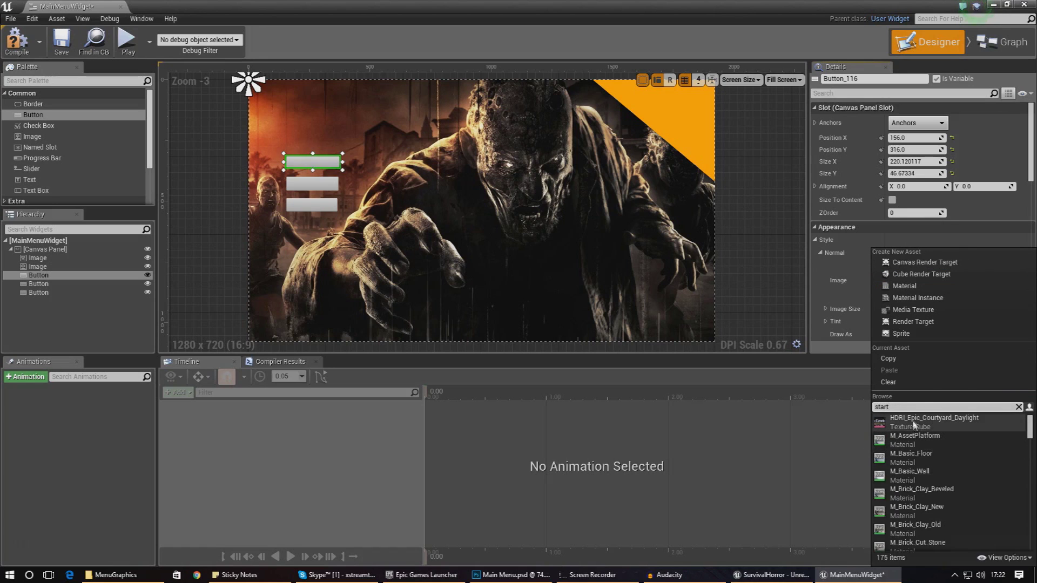
type("game")
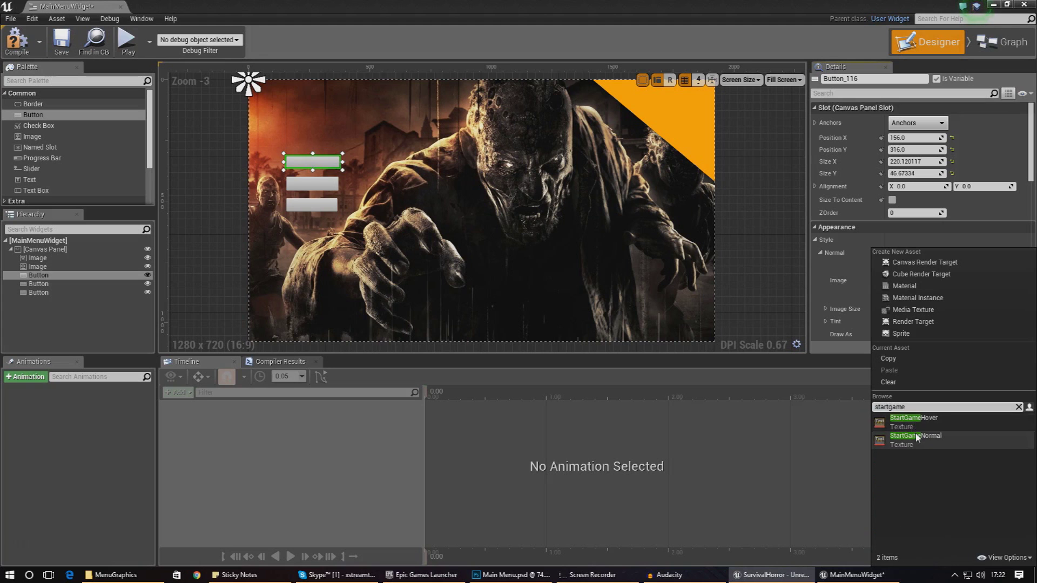
left_click(916, 437)
Step: Set the Normal style margin of the Start Game button to 0
scroll(343, 163, "up", 4)
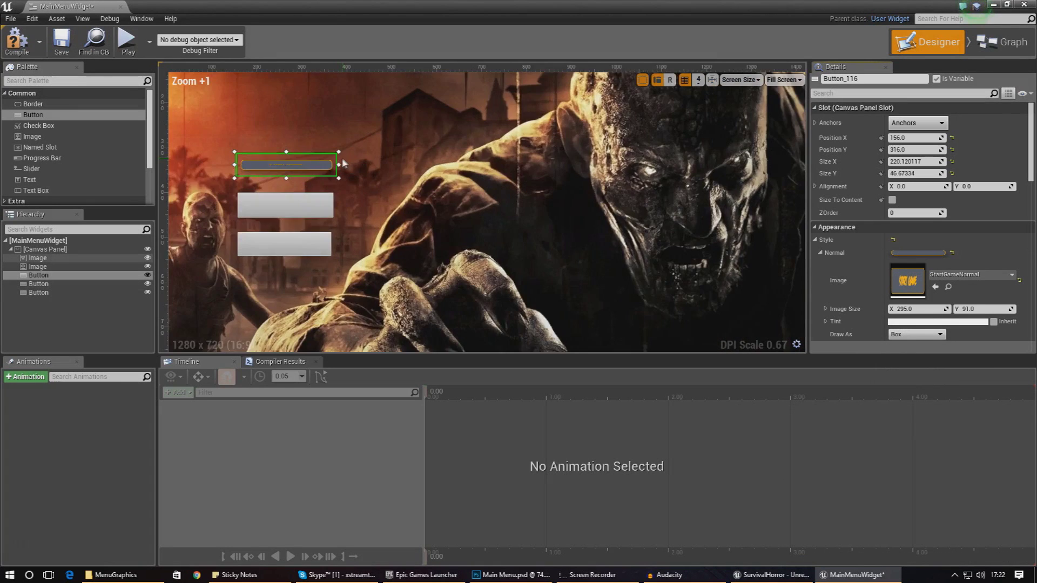
scroll(341, 162, "up", 2)
scroll(338, 161, "down", 1)
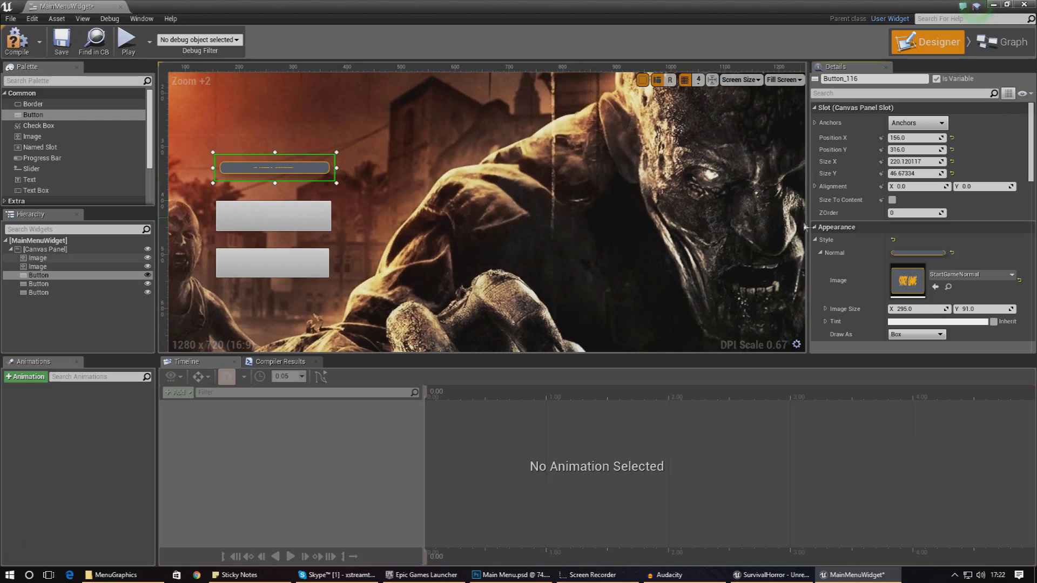
scroll(864, 243, "down", 3)
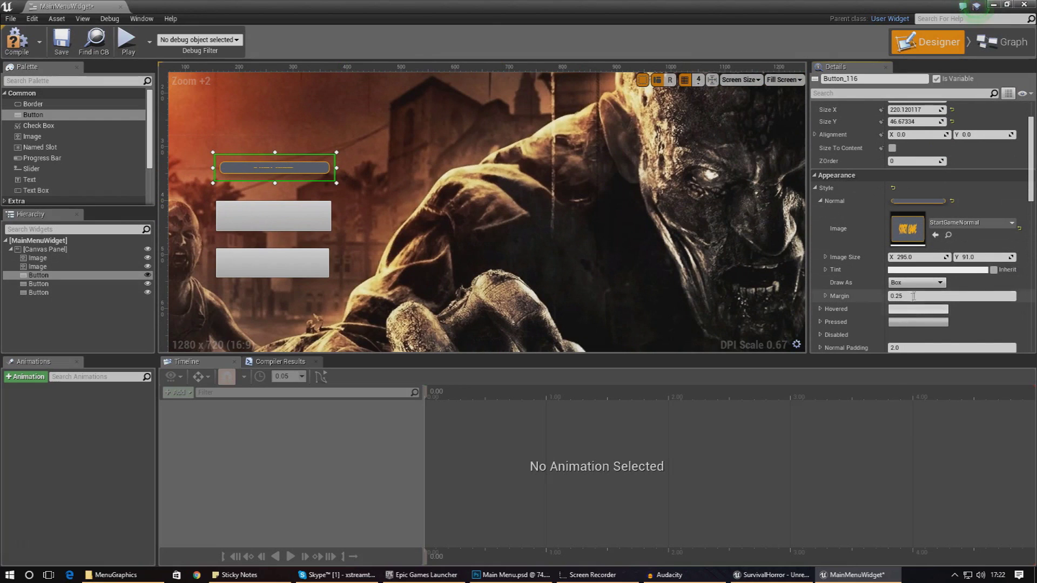
left_click(913, 296)
type("0")
key("Return")
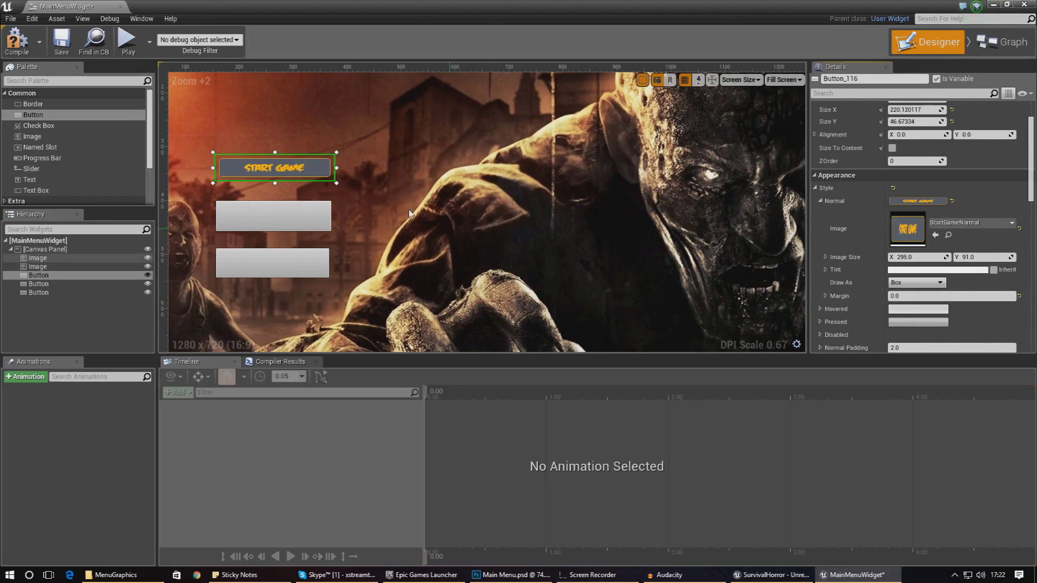
left_click(303, 185)
left_click(281, 170)
left_click(354, 194)
left_click(316, 175)
Step: Assign the OptionsNormal texture as the middle button's Normal style image and set its margin to 0
left_click(300, 222)
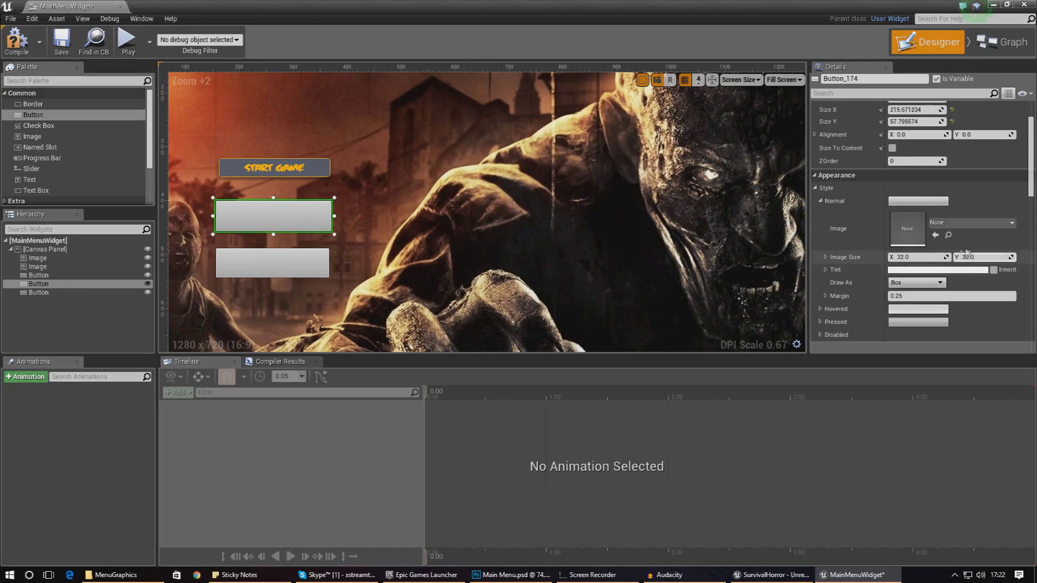
left_click(948, 223)
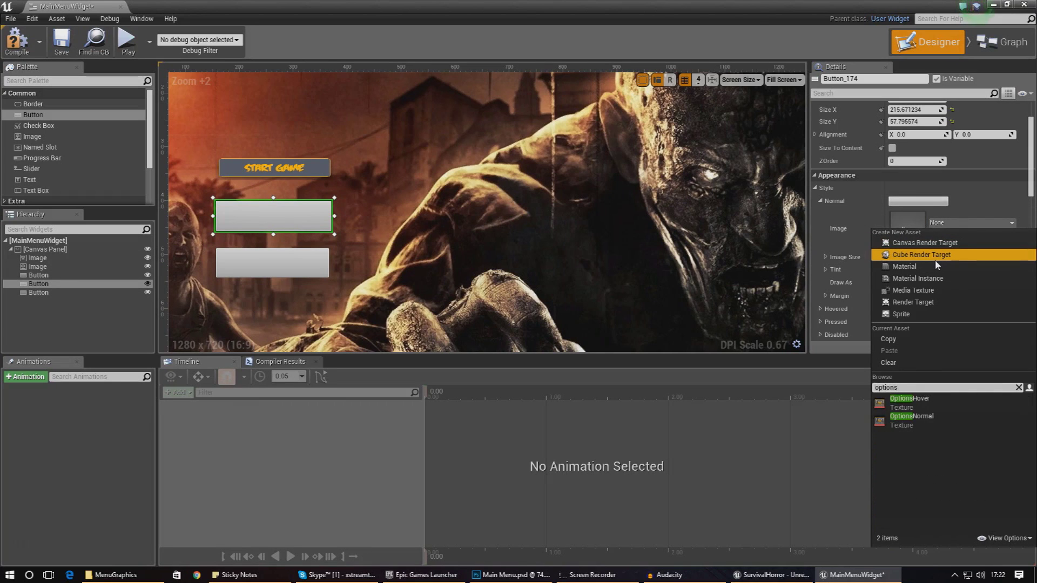
left_click(913, 417)
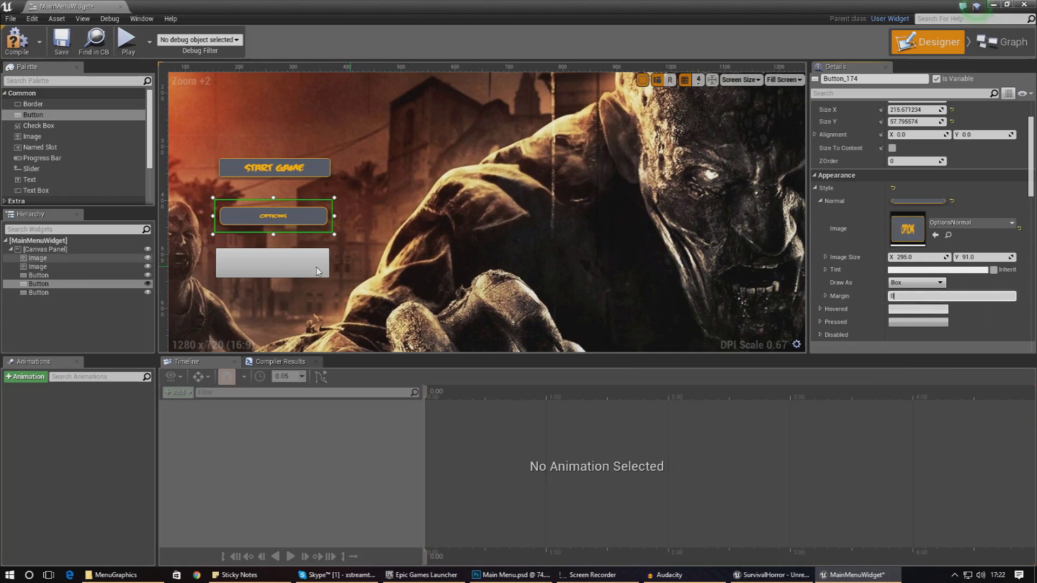
Step: Assign the ExitNormal texture as the lowest button's Normal style image and set its margin to 0
left_click(38, 292)
left_click(945, 220)
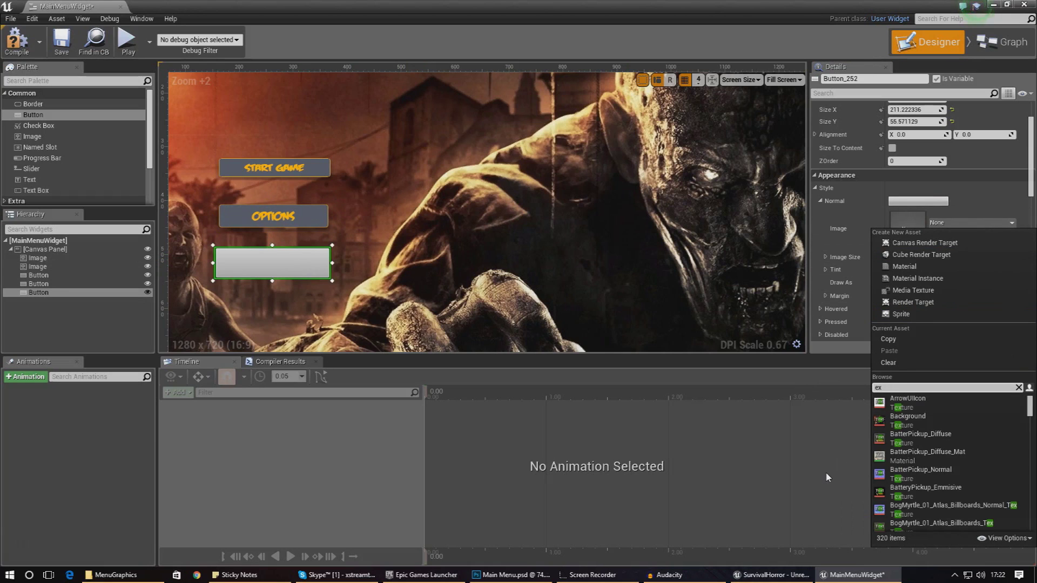
type("exit")
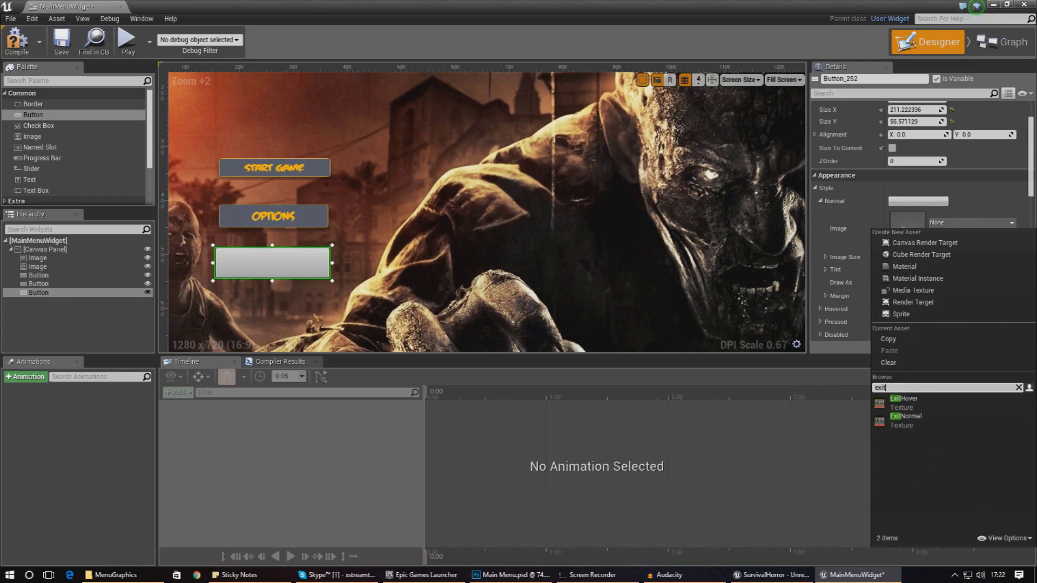
left_click(906, 417)
left_click(912, 296)
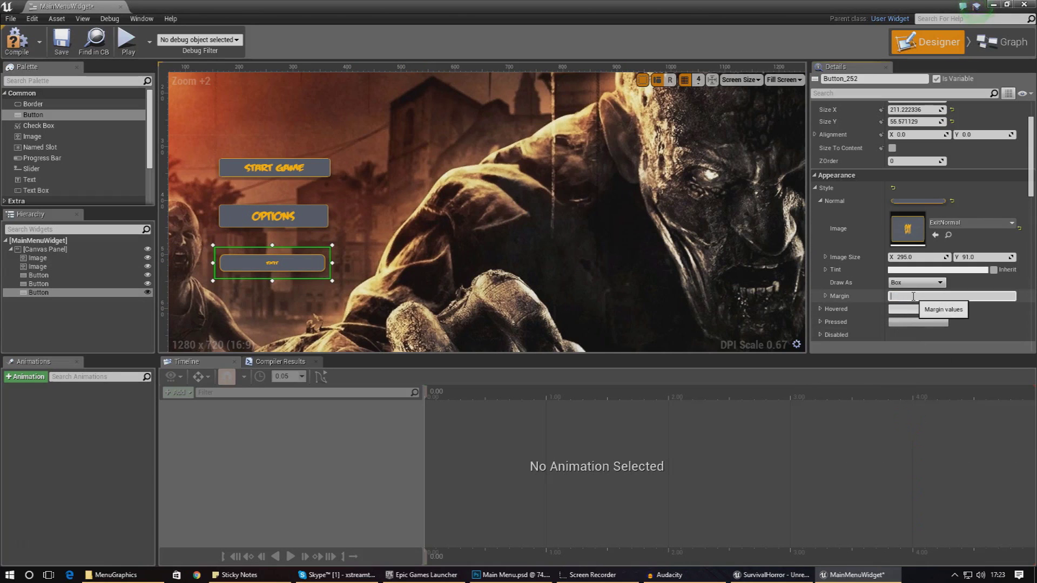
type("0")
key("Return")
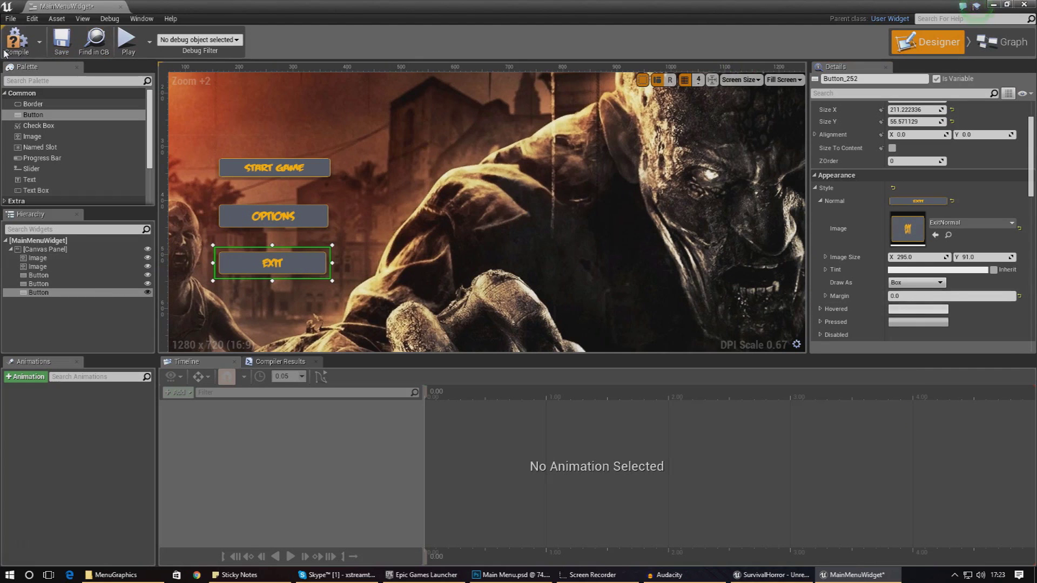
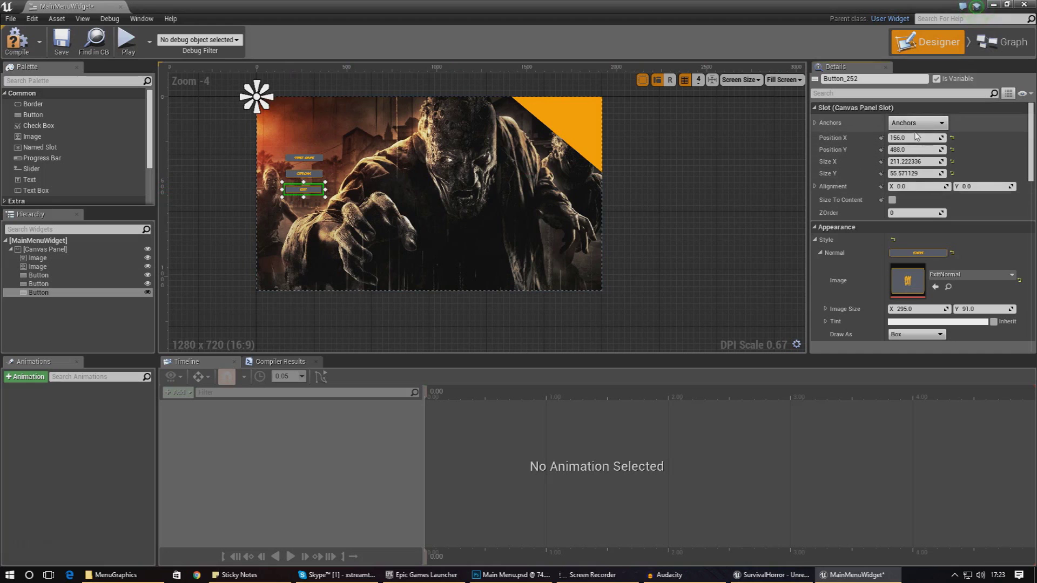
Step: Anchor the Exit, Start Game and Options buttons to the middle of the canvas's left edge
left_click(901, 162)
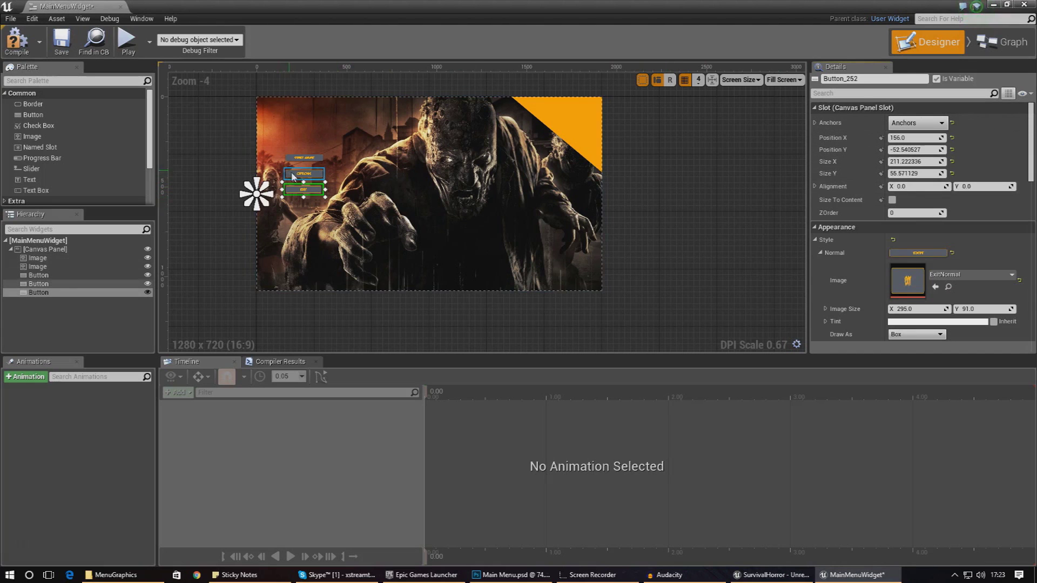
left_click(304, 158)
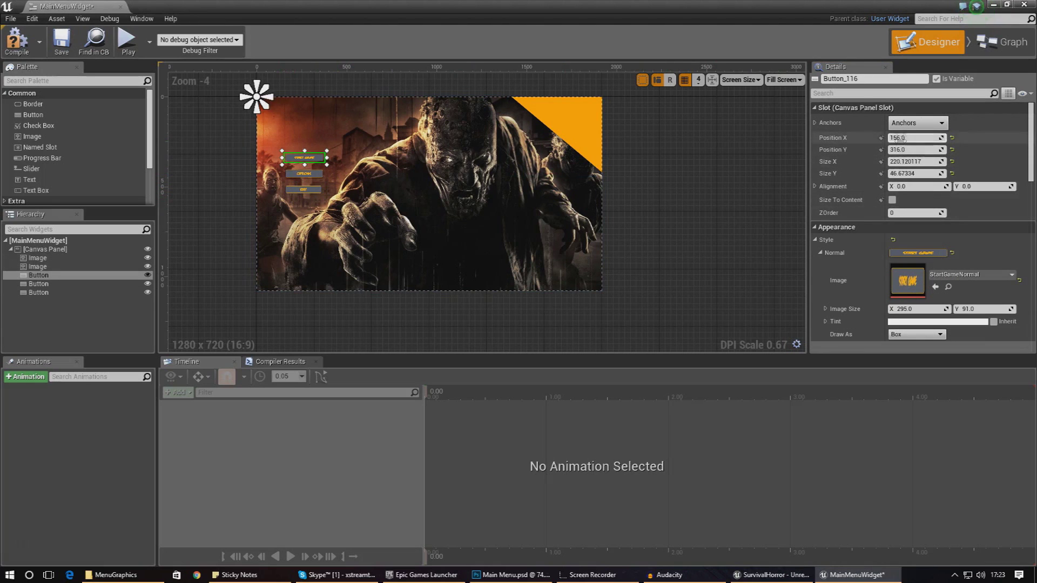
left_click(916, 122)
left_click(895, 189)
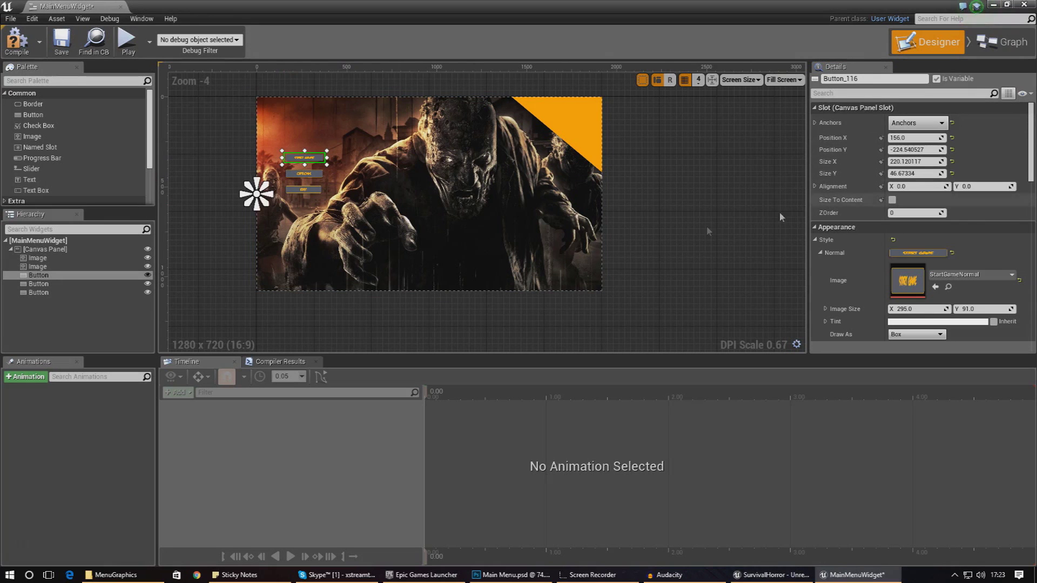
left_click(206, 226)
scroll(303, 162, "up", 7)
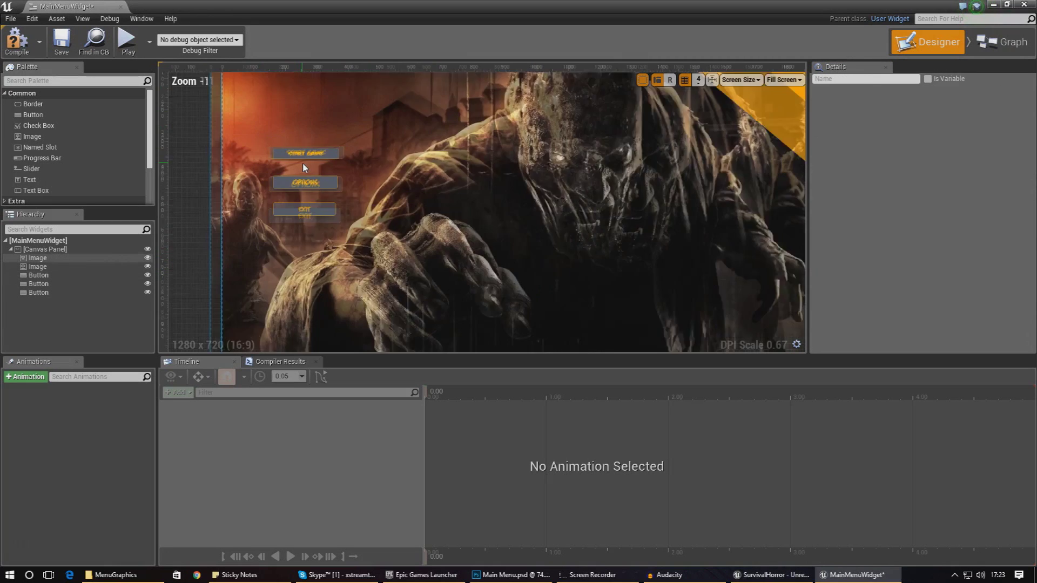
left_click(323, 217)
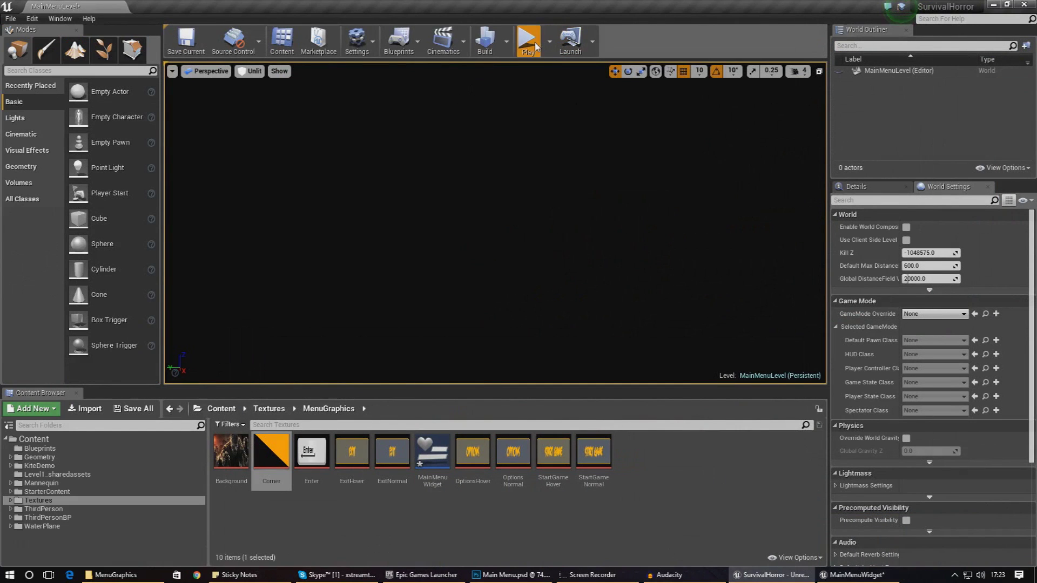
Step: Play MainMenuLevel in the level editor to check the menu display, and stop the simulation
left_click(528, 42)
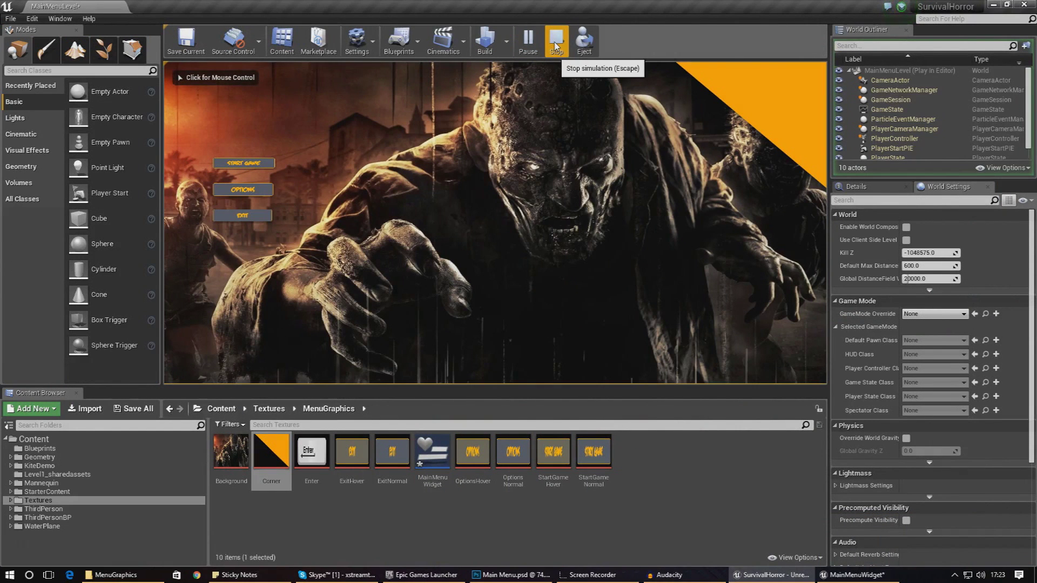
key("Escape")
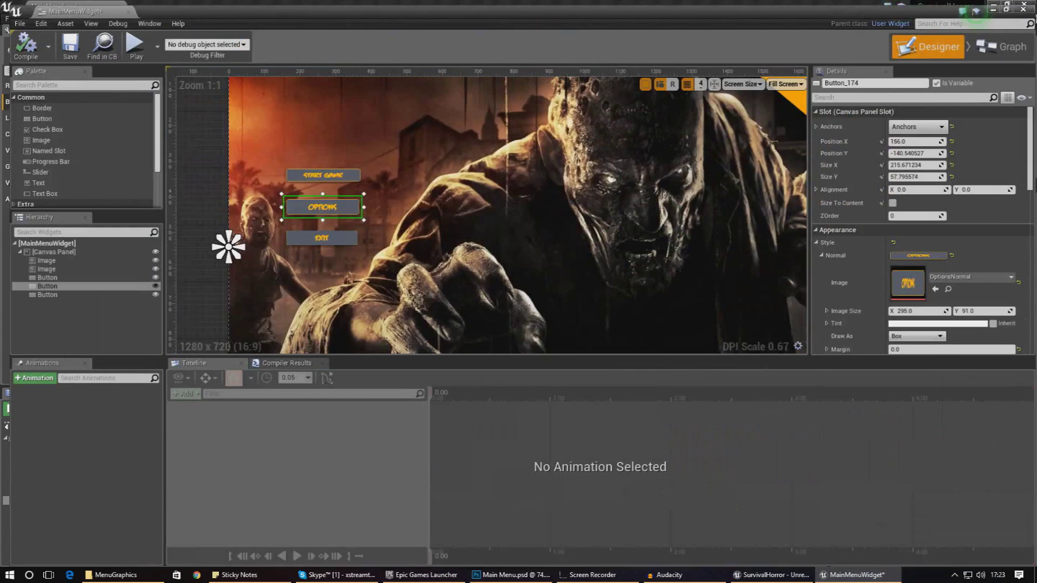
Step: Move the Exit button down to about X 192, Y 7 and resize it to about 185 by 63
scroll(465, 288, "down", 8)
scroll(477, 276, "up", 4)
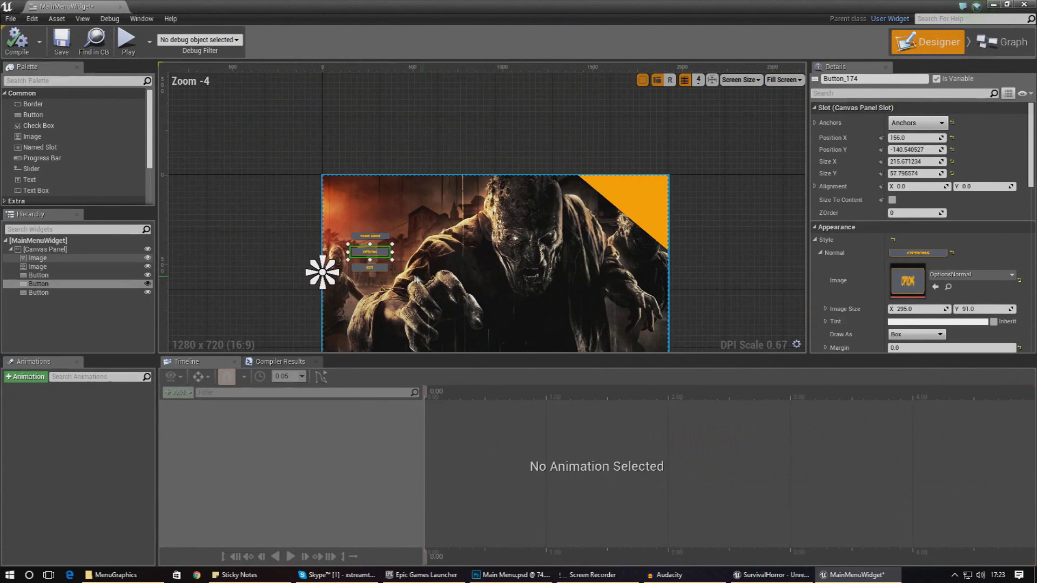
left_click(387, 273)
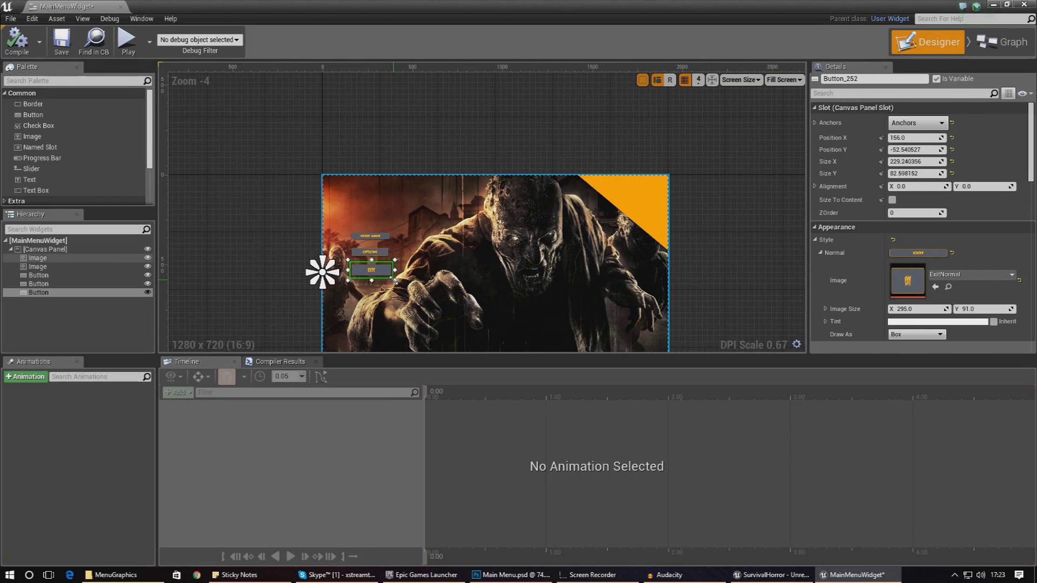
left_click_drag(386, 275, 393, 285)
scroll(484, 223, "up", 3)
scroll(463, 237, "down", 2)
right_click_drag(442, 231, 518, 253)
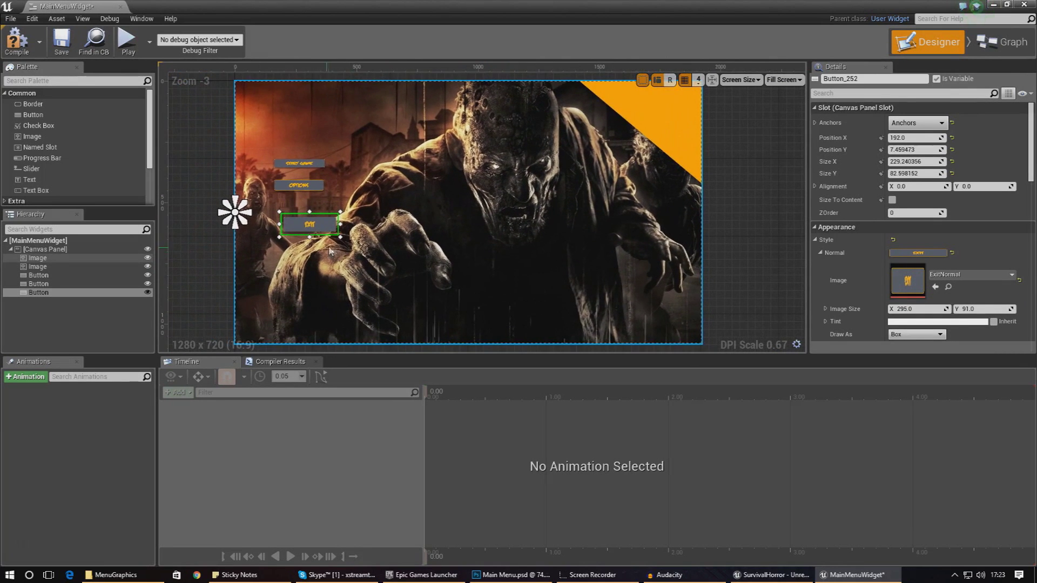
left_click_drag(339, 237, 331, 232)
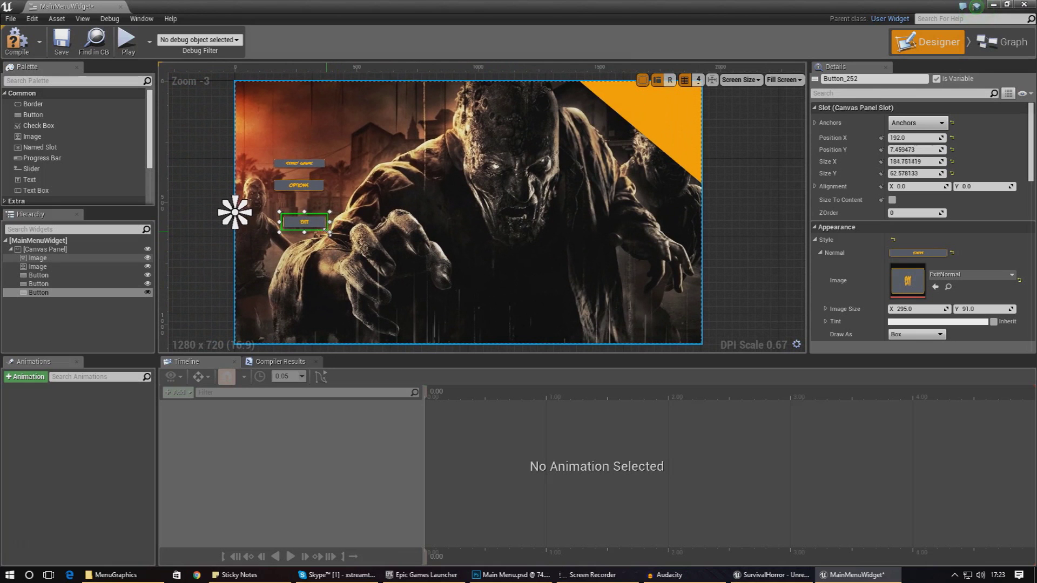
Step: Widen the Exit button leftward to about 225, bringing its left edge to about X 152
left_click(373, 246)
scroll(347, 239, "up", 5)
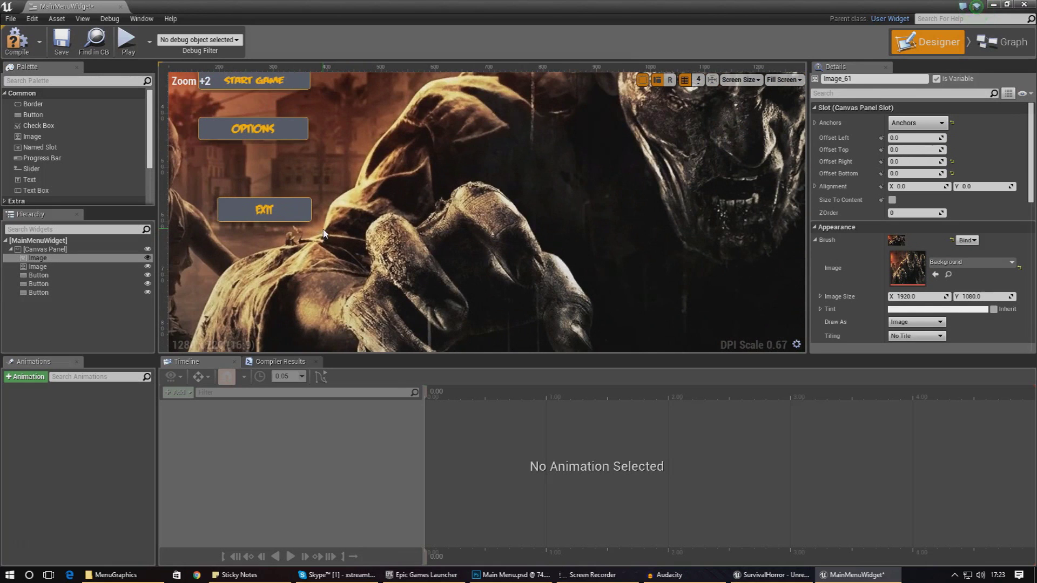
left_click(284, 135)
scroll(366, 230, "down", 4)
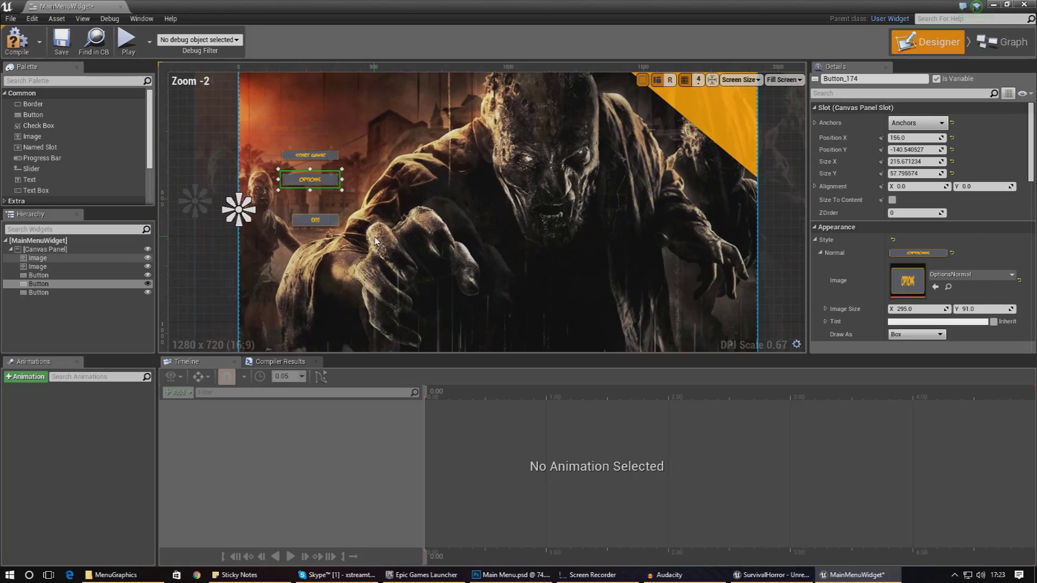
scroll(389, 244, "down", 1)
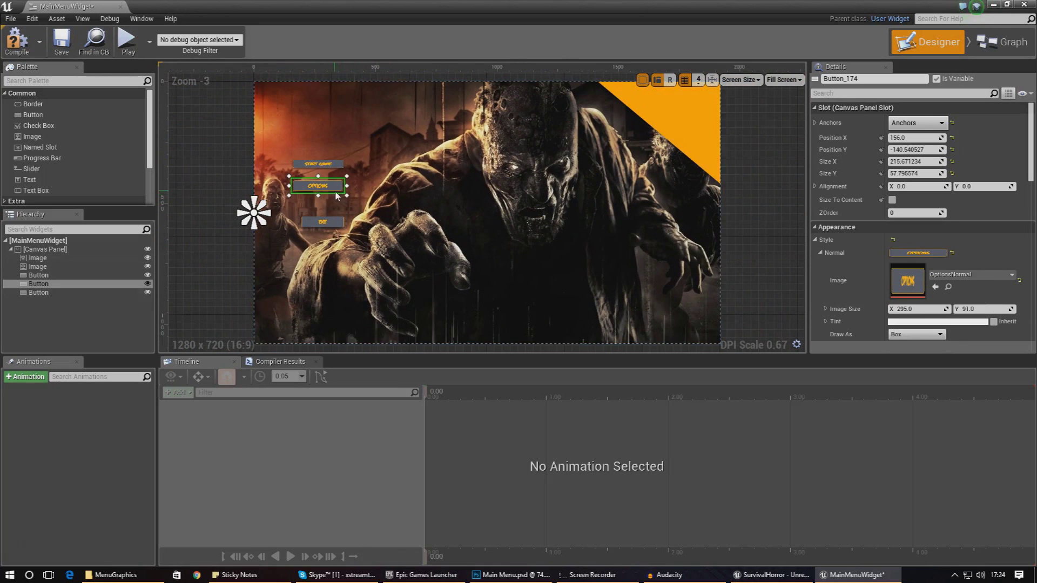
left_click(310, 224)
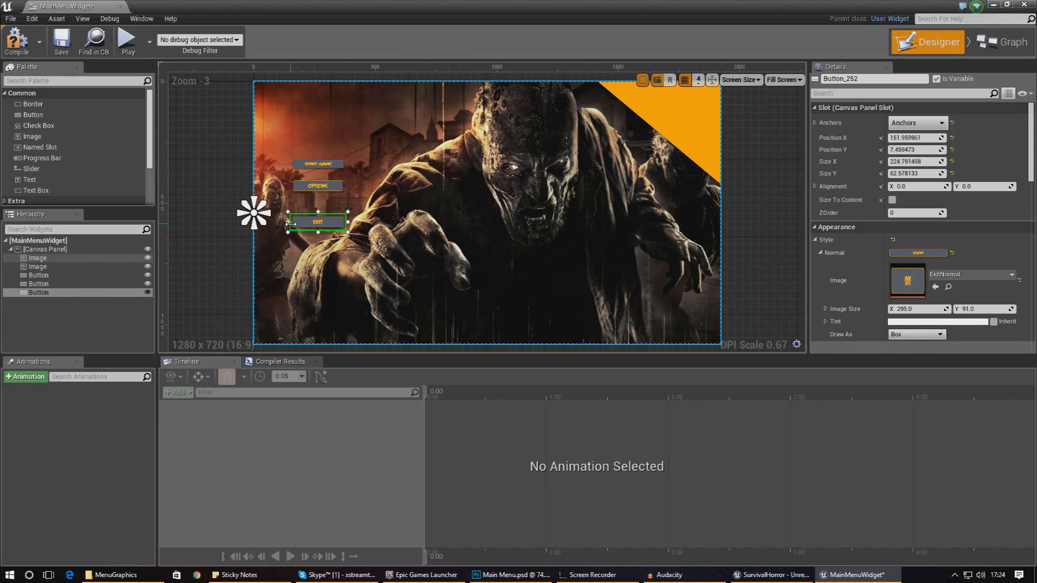
Step: Extend the Exit button upward to about 71 high, and resize Options to about 225 by 69, moving it just above Exit
left_click_drag(318, 213, 318, 210)
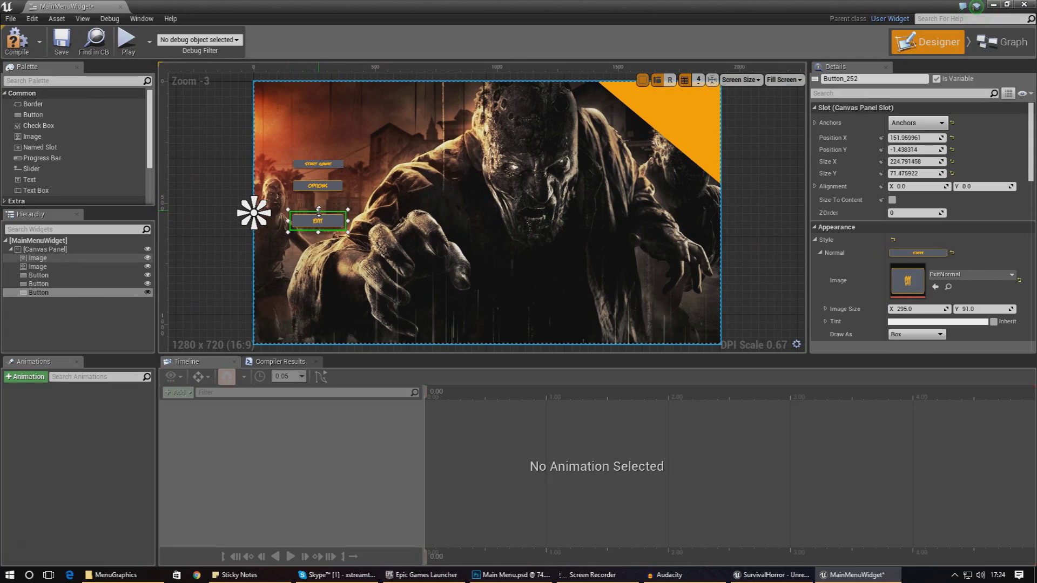
left_click(327, 189)
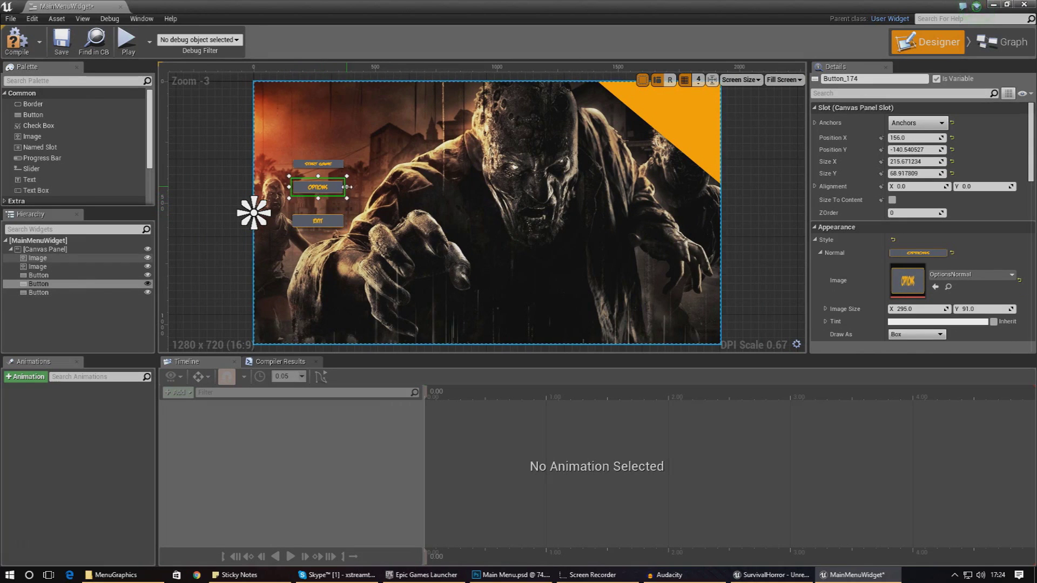
left_click_drag(340, 192, 338, 204)
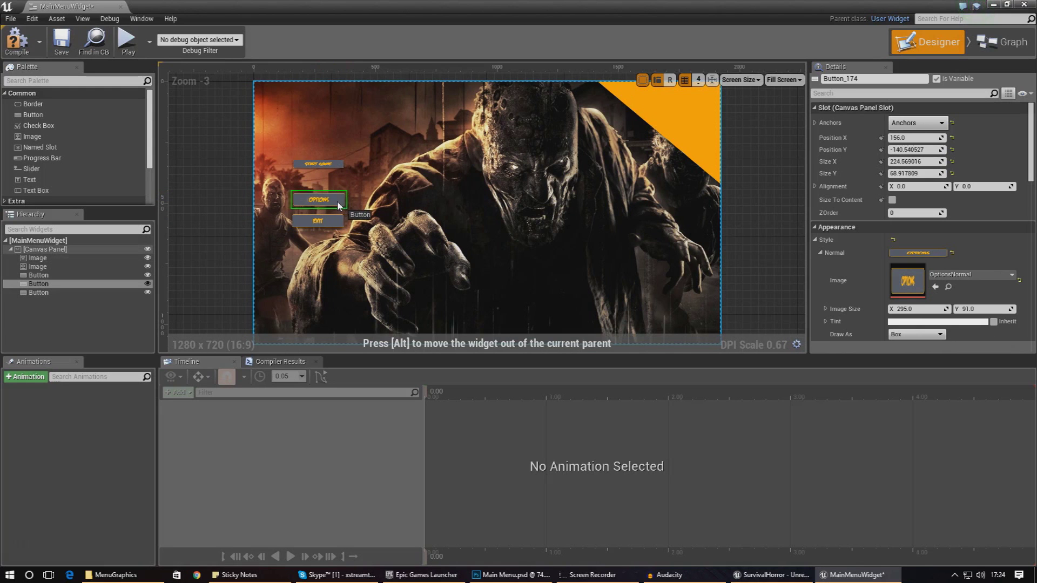
Step: Move the Start Game button to about X 148, Y -181, just above Options, and resize it to about 220 by 71
left_click(337, 170)
mouse_move(333, 163)
left_mouse_down()
mouse_move(333, 186)
mouse_move(322, 181)
left_mouse_up()
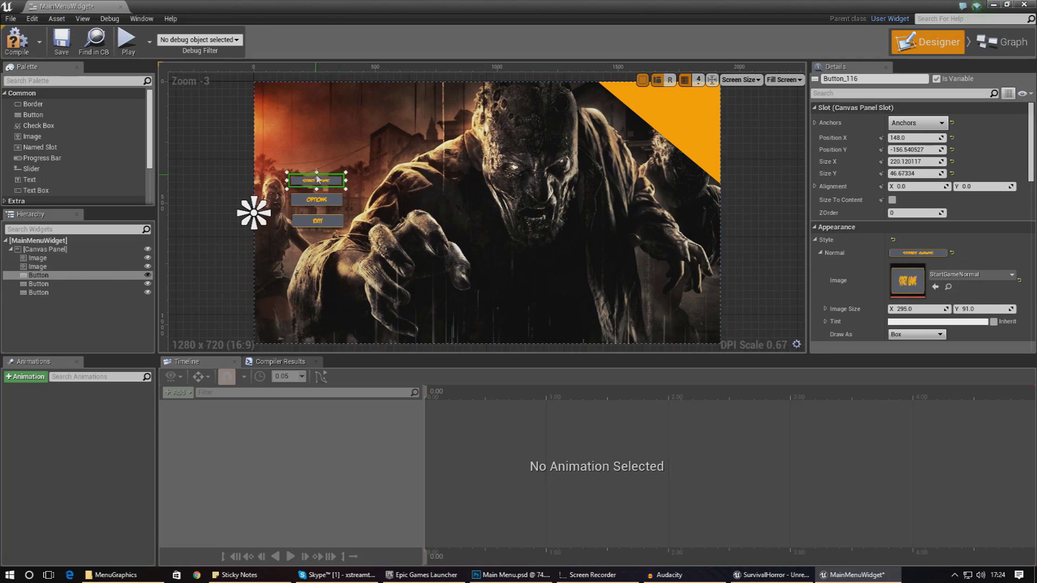
left_click(377, 197)
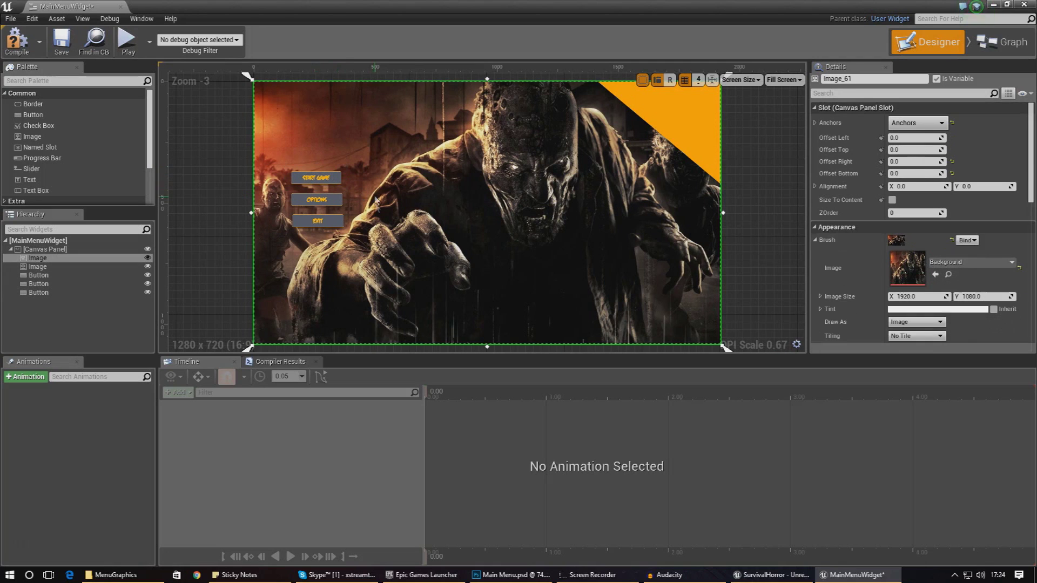
Step: Give the Start Game button's Hovered style the StartGameHover image with a margin of 0
left_click(316, 178)
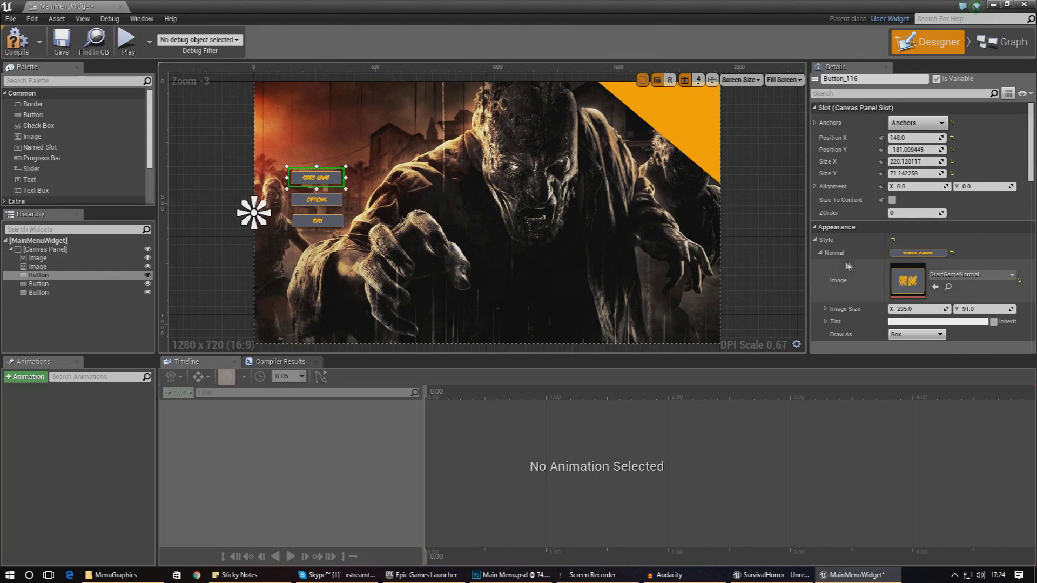
left_click(819, 252)
left_click(820, 265)
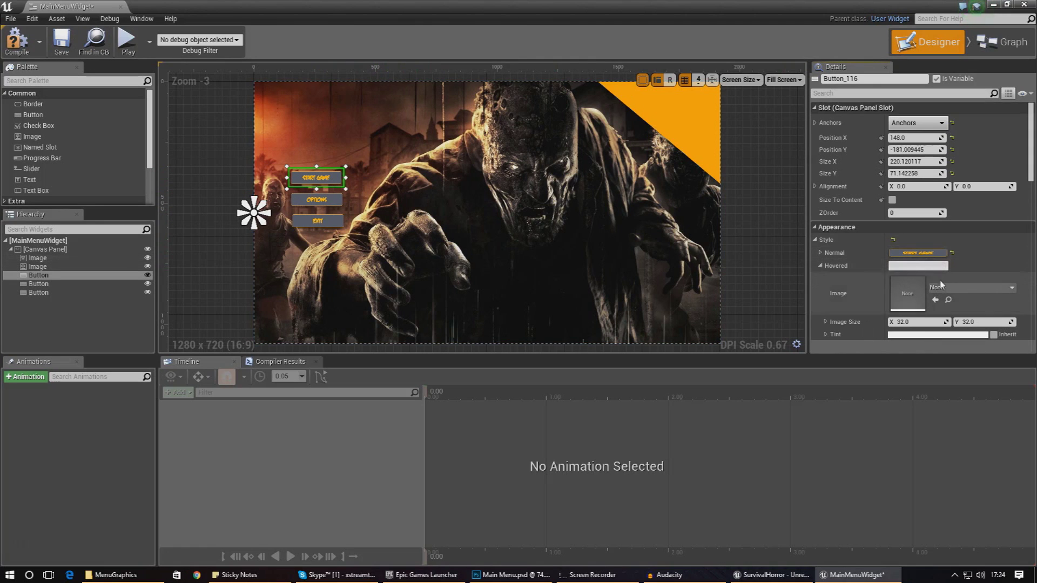
left_click(959, 287)
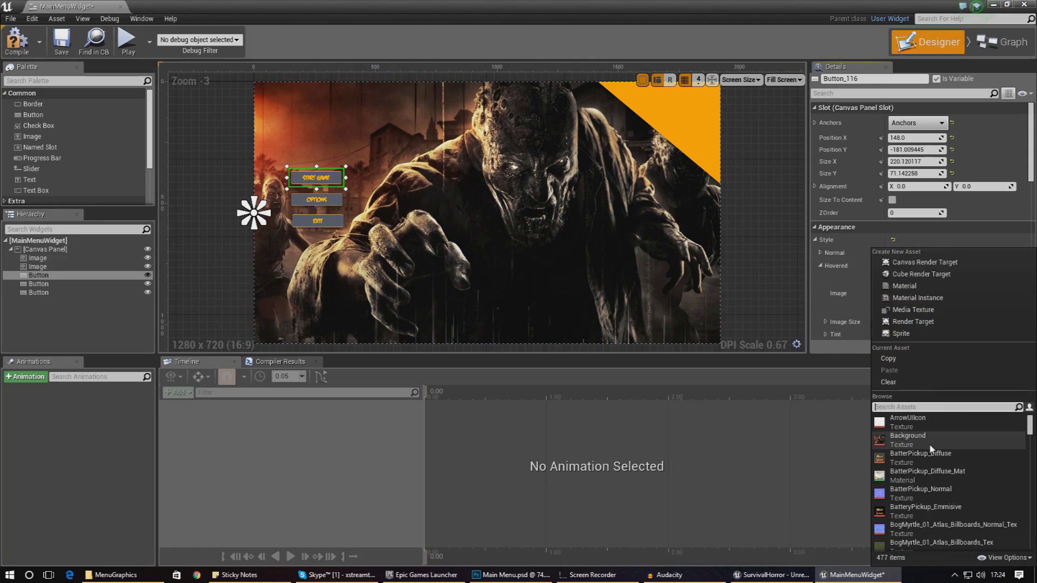
type("startgame")
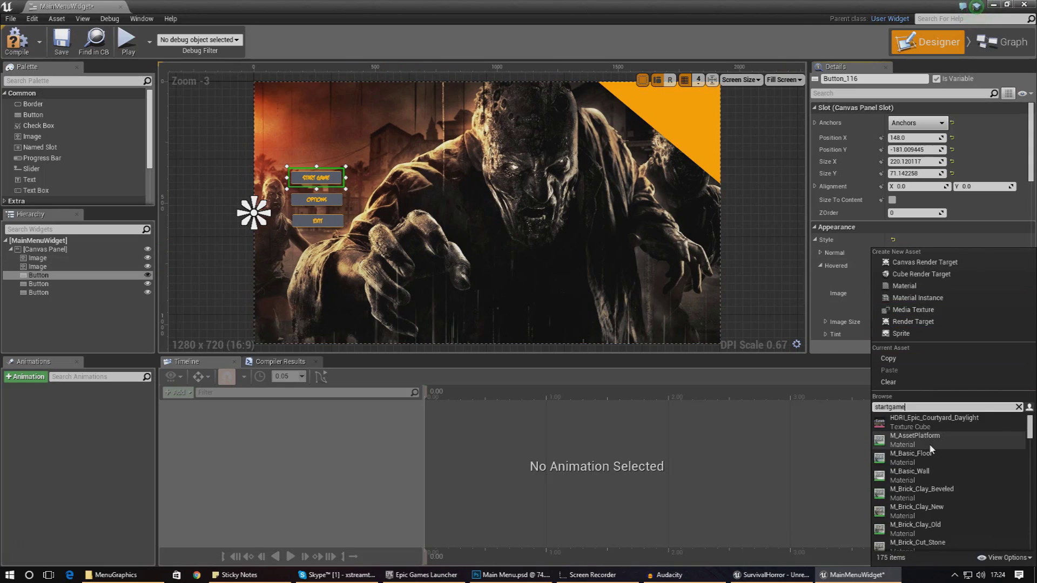
left_click(939, 423)
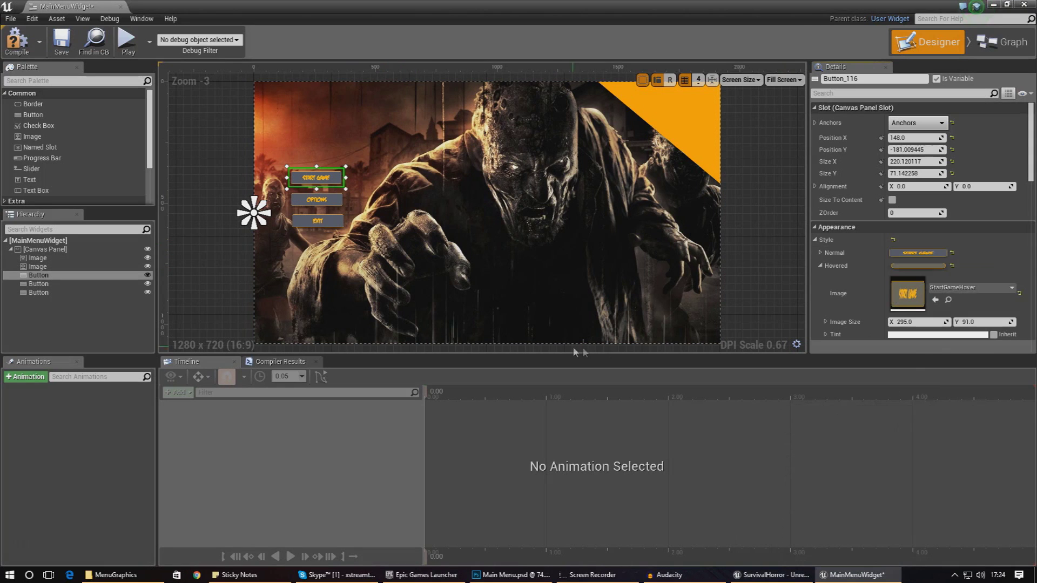
scroll(898, 286, "down", 2)
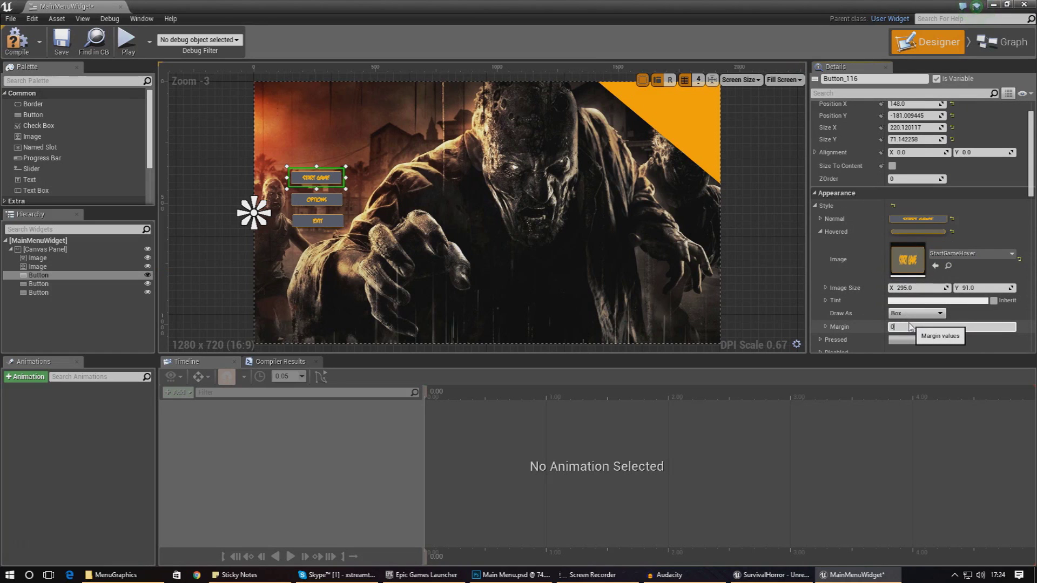
left_click(820, 231)
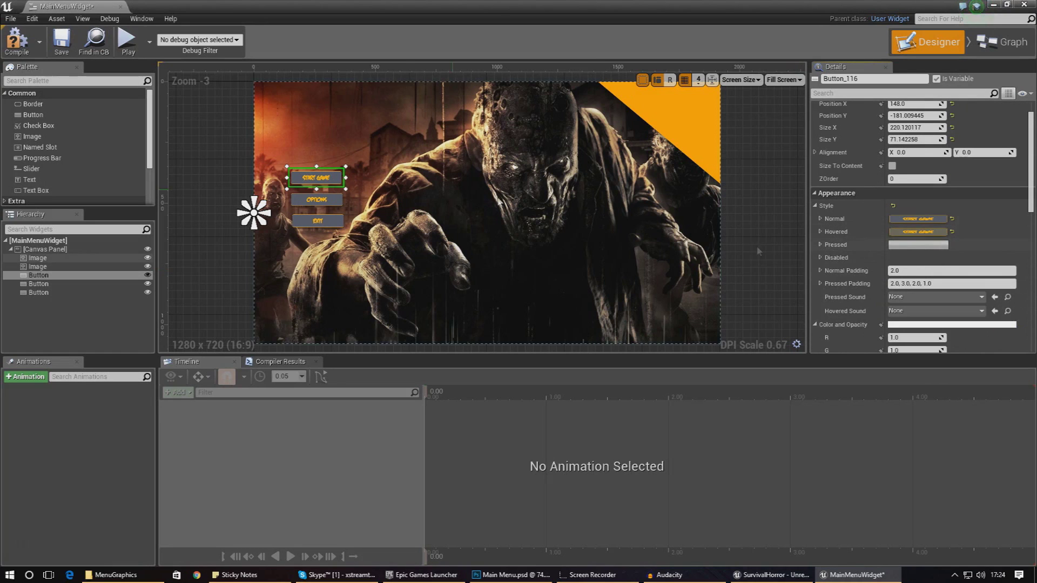
Step: Give the Options button's Hovered style the OptionsHover image with a margin of 0
left_click(318, 199)
left_click(820, 232)
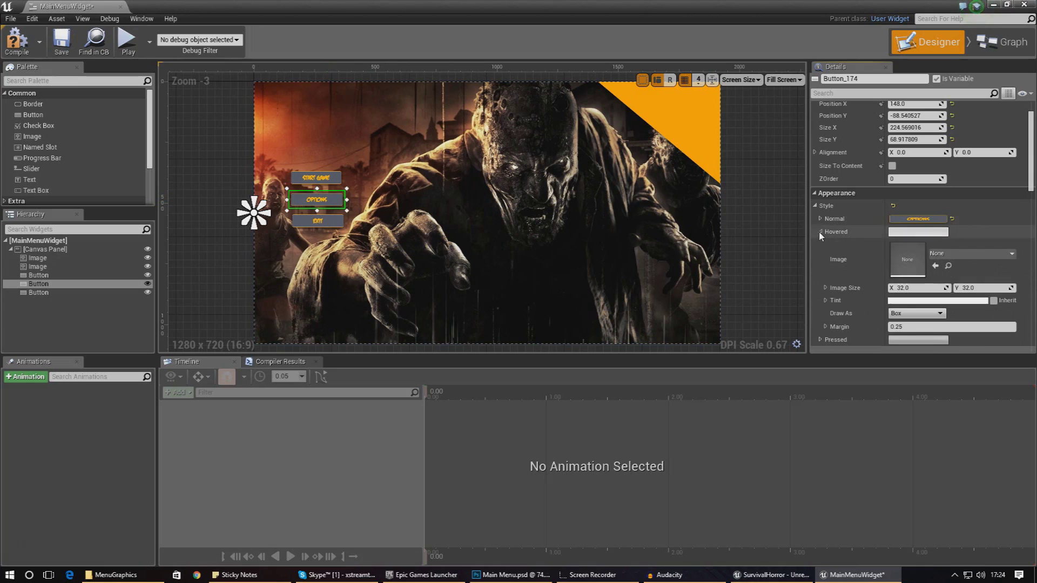
left_click(939, 254)
type("options")
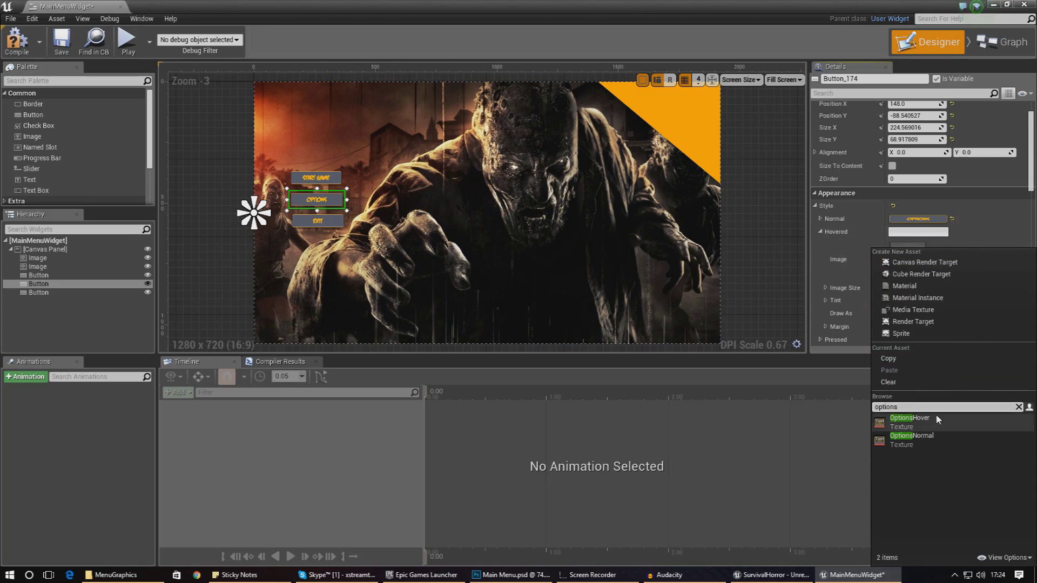
left_click(935, 419)
left_click(907, 325)
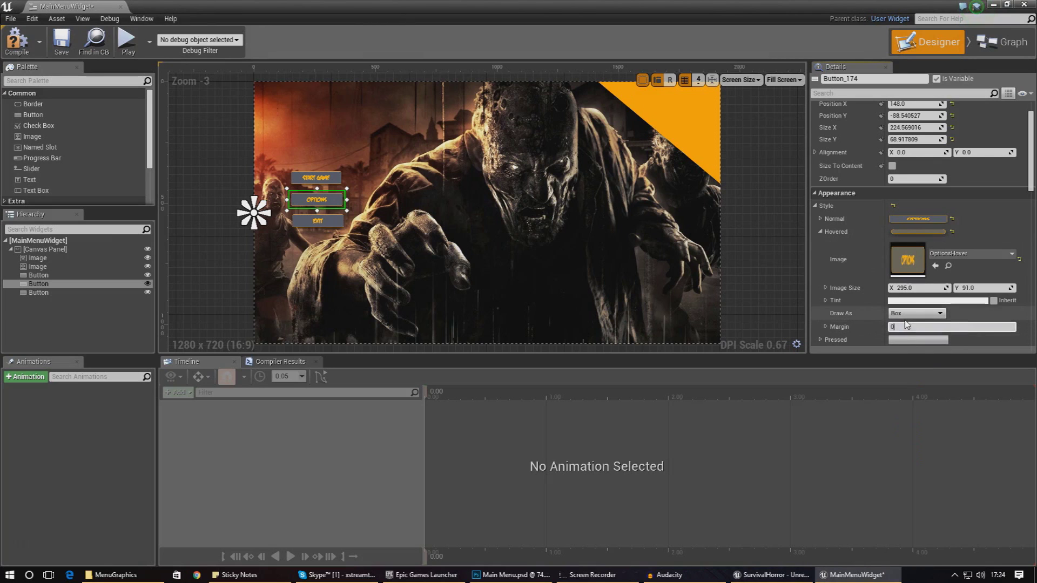
left_click(820, 232)
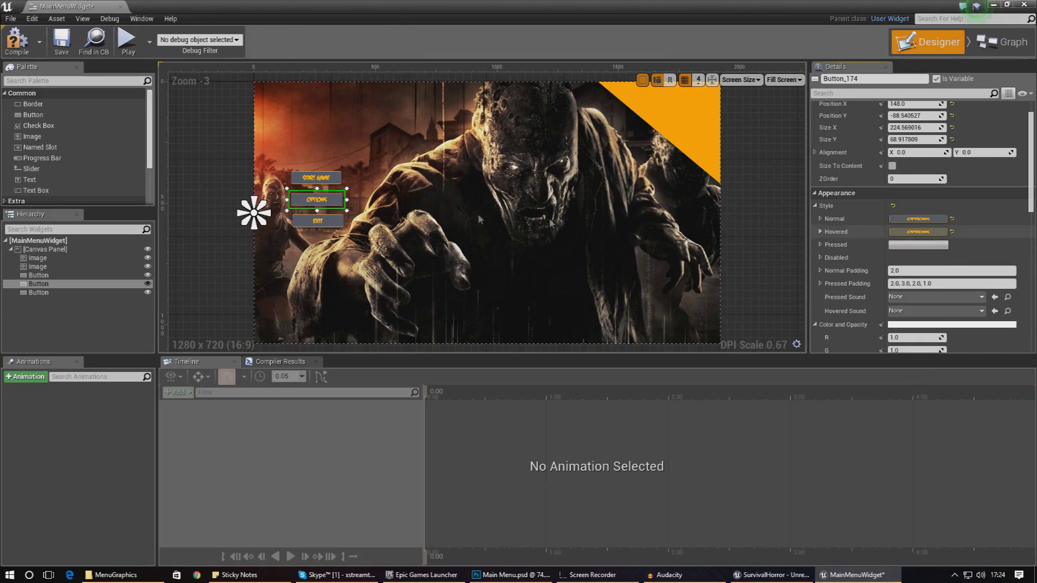
Step: Give the Exit button's Hovered style the ExitHover image with a margin of 0
left_click(318, 221)
left_click(821, 232)
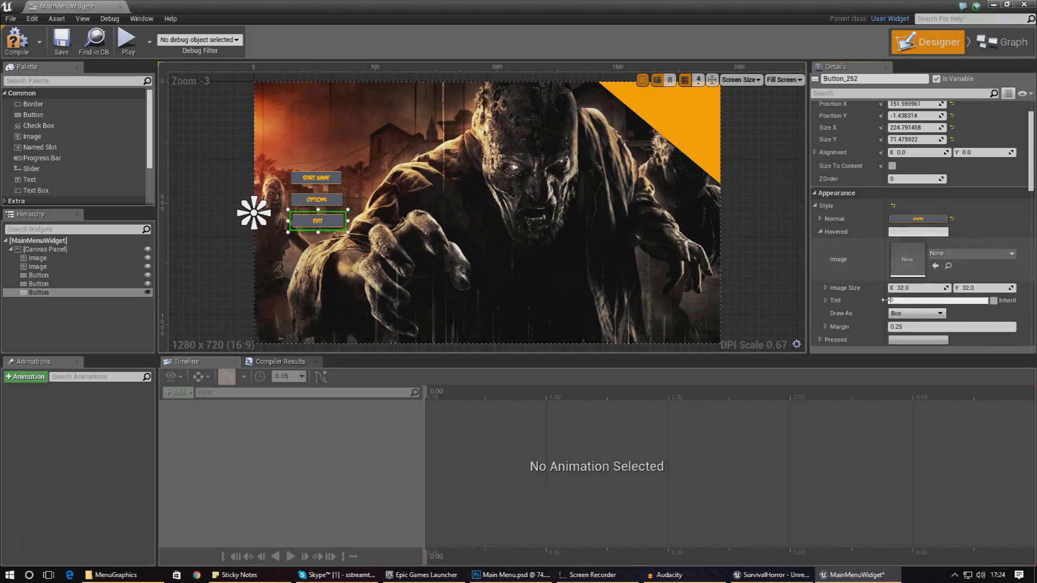
left_click_drag(918, 327, 891, 327)
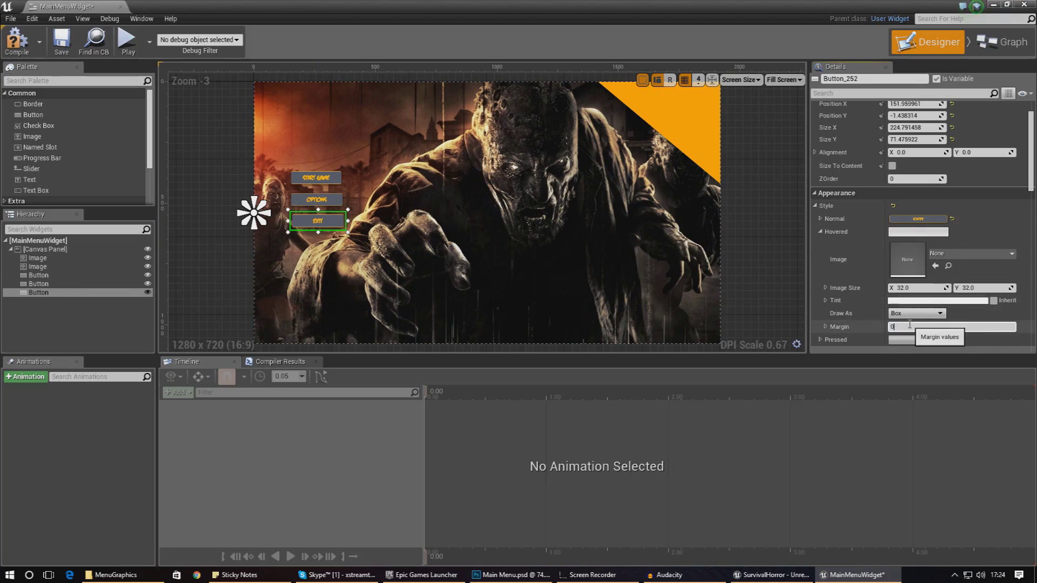
left_click(949, 254)
type("exit")
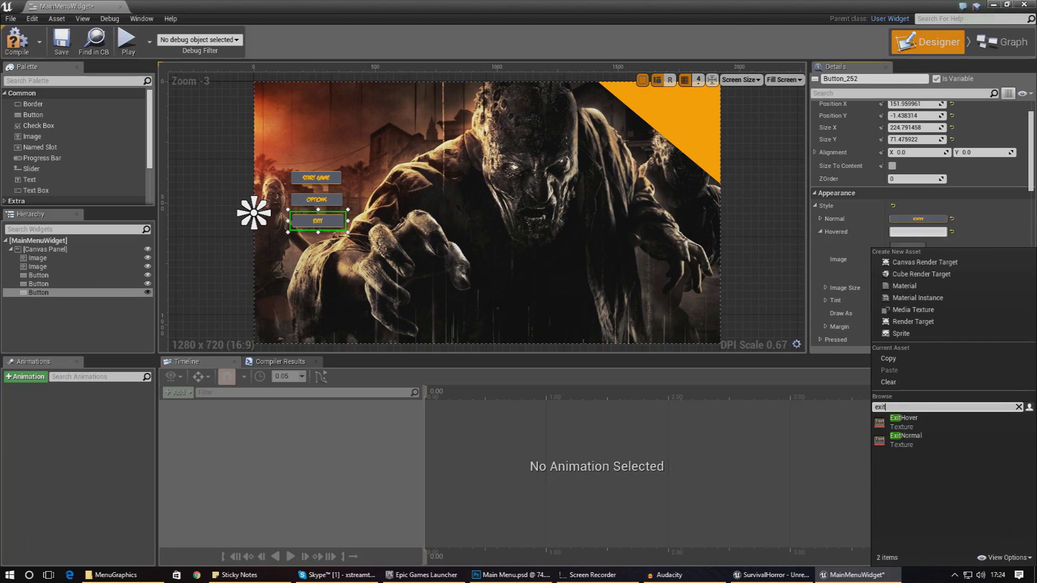
left_click(931, 420)
Step: Compile the widget and play MainMenuLevel to test the buttons, stopping the simulation and returning to MainMenuWidget
left_click(16, 44)
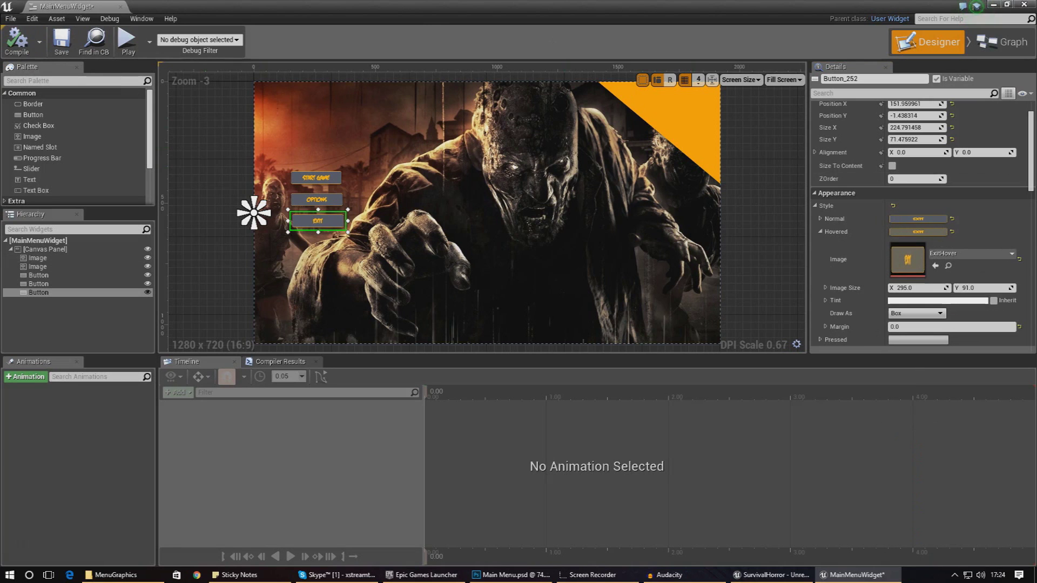
left_click(127, 41)
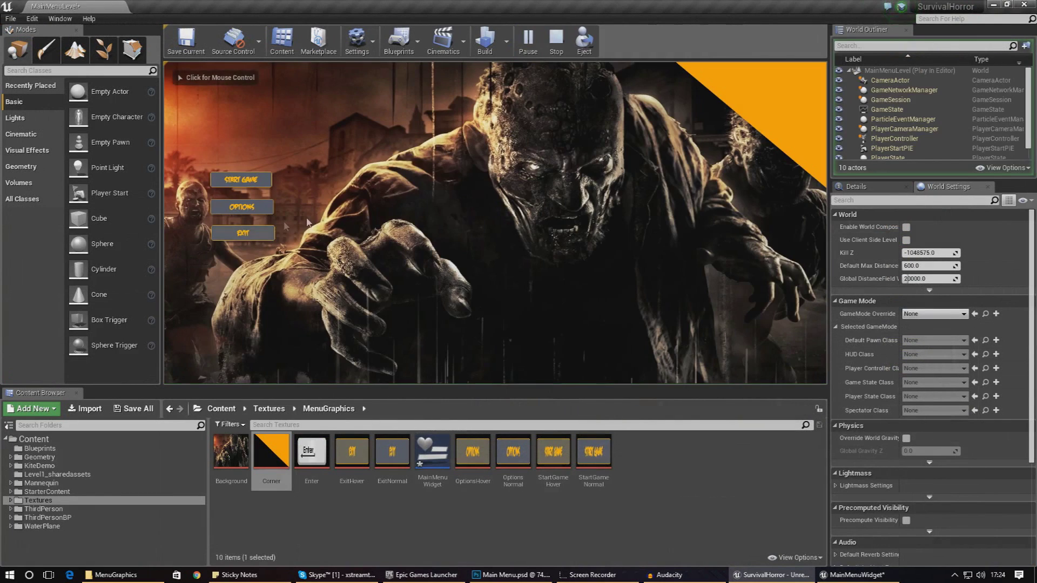
left_click(254, 210)
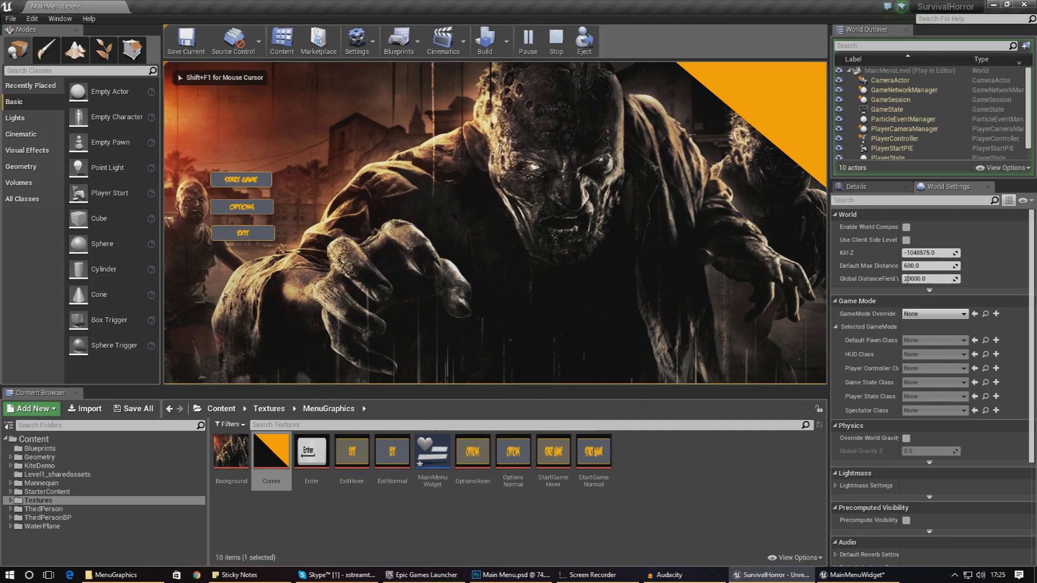
key("shift+F1")
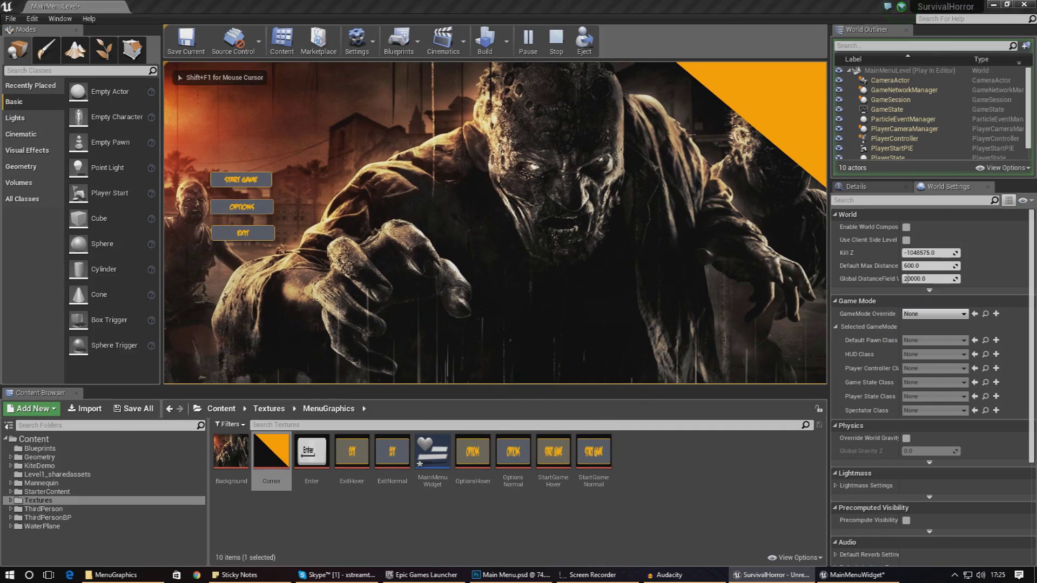
key("alt+Tab")
left_click_drag(866, 6, 866, 367)
key("alt+Tab")
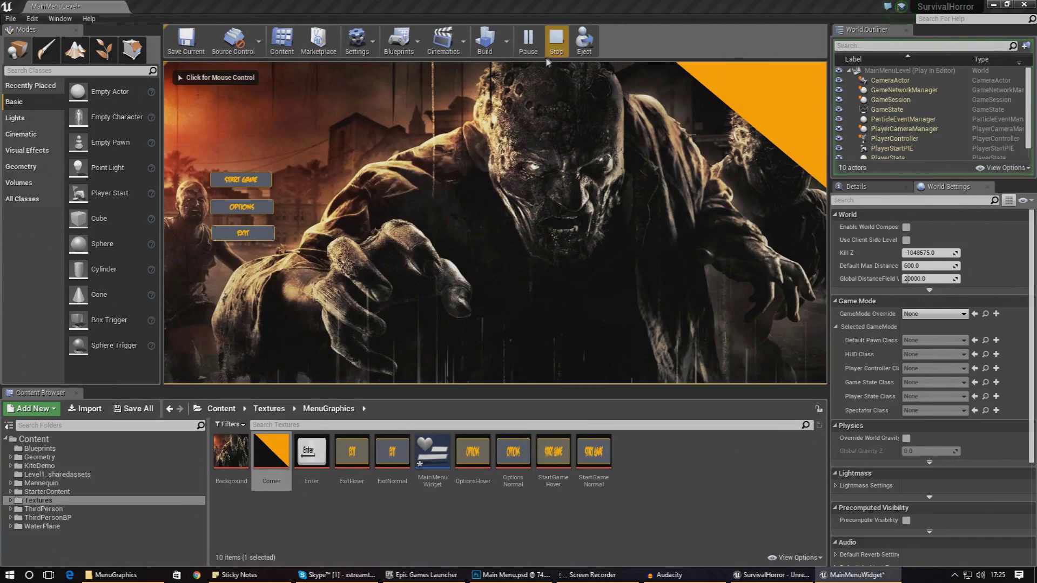
left_click(559, 47)
key("alt+Tab")
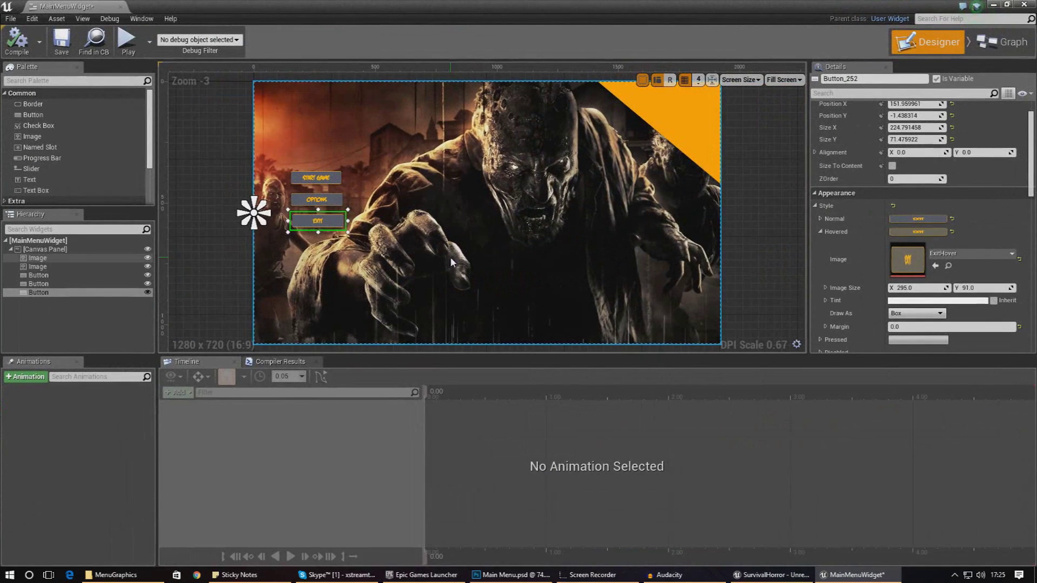
Step: Give the Start Game button's Pressed style the StartGameNormal image with a margin of 0
left_click(316, 178)
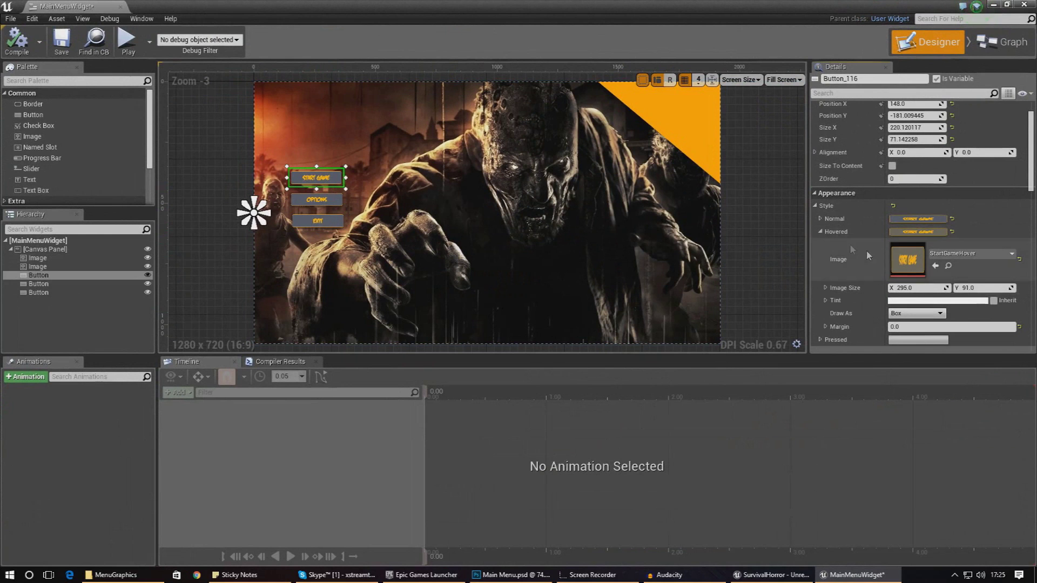
left_click(820, 232)
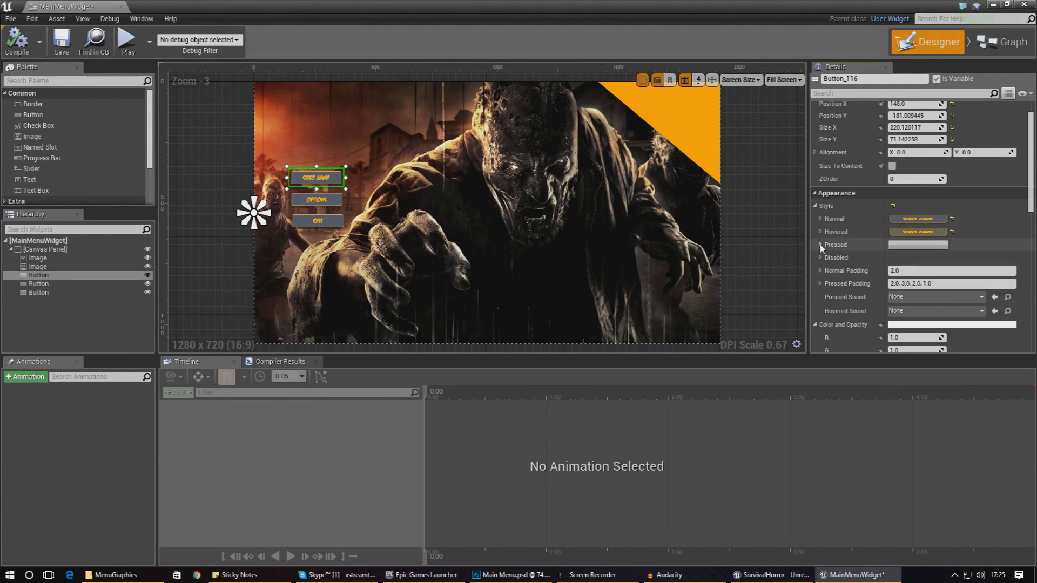
left_click(820, 245)
left_click(942, 271)
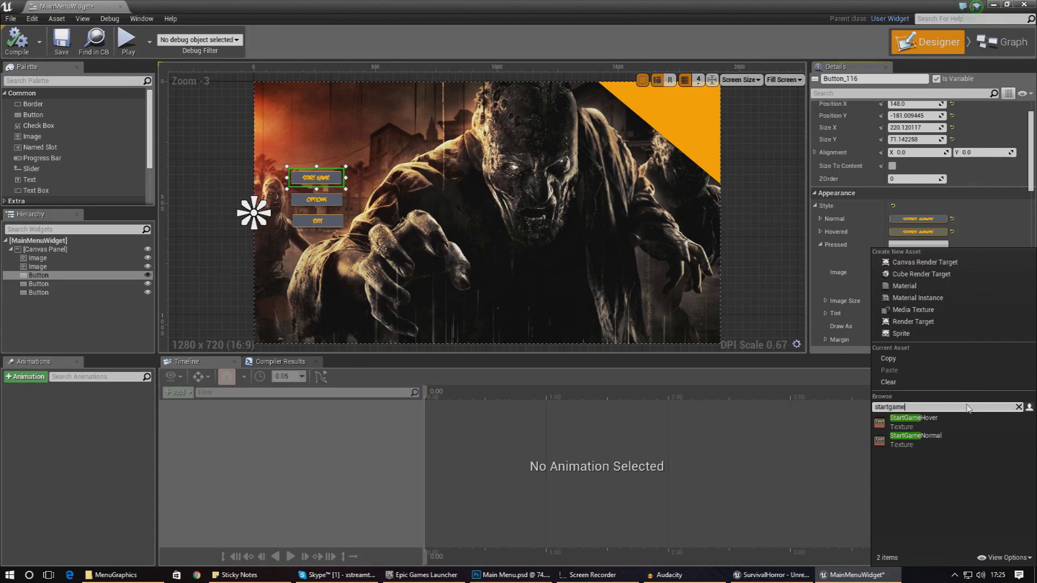
left_click(952, 436)
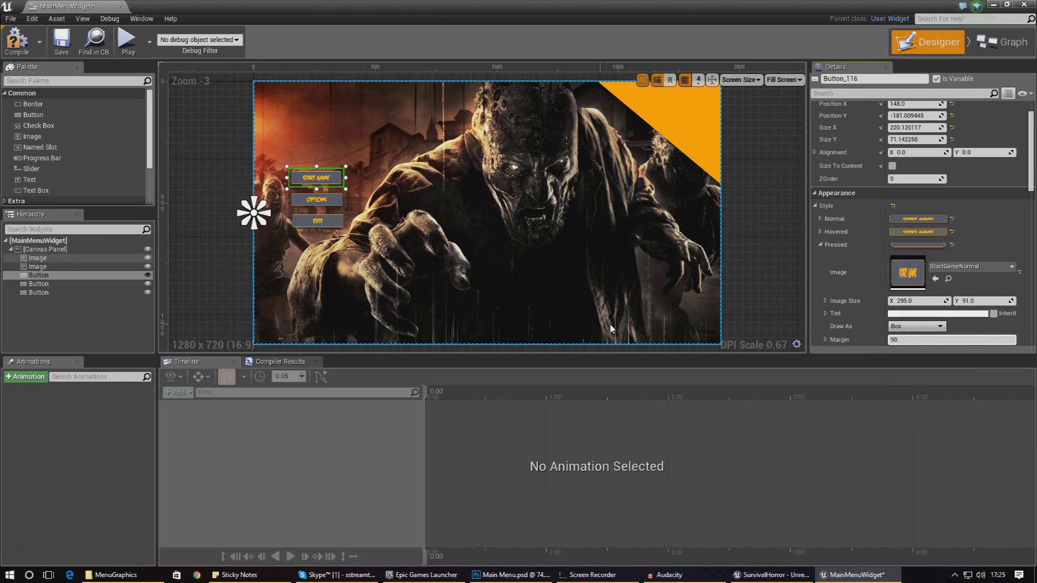
Step: Give the Options button's Pressed style the OptionsNormal image with a margin of 0
left_click(316, 200)
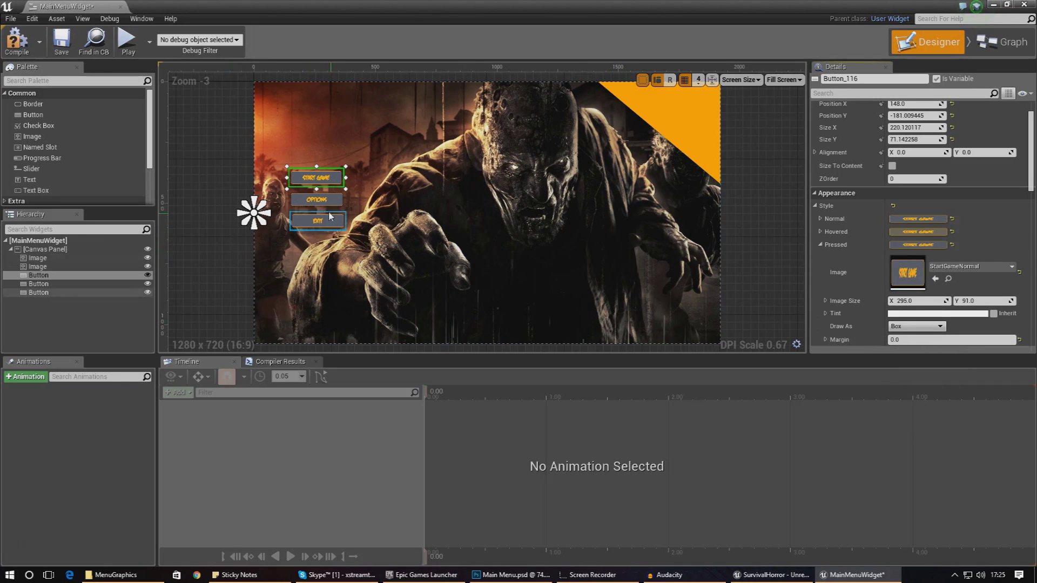
left_click(953, 266)
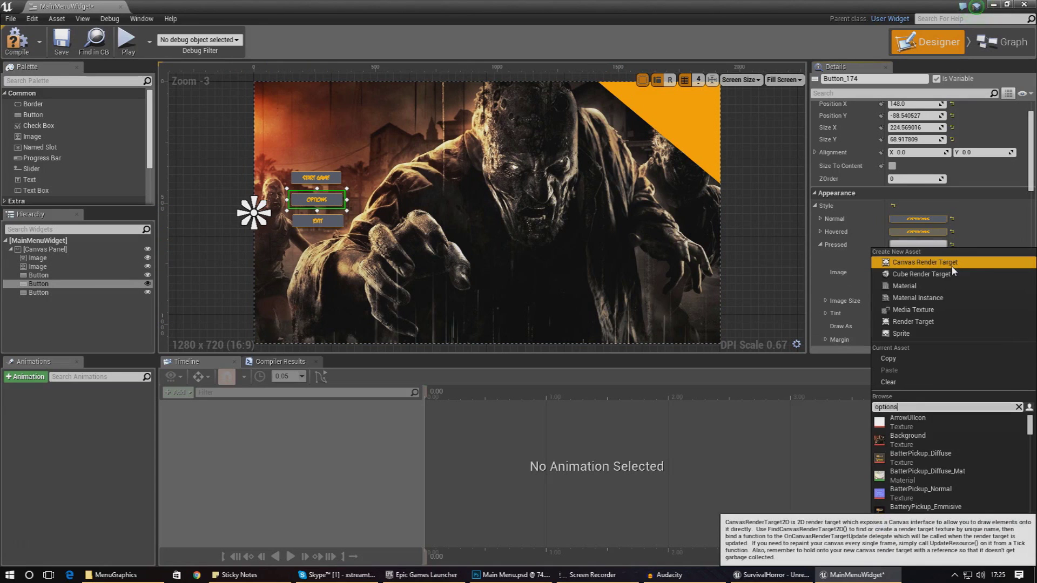
left_click(913, 436)
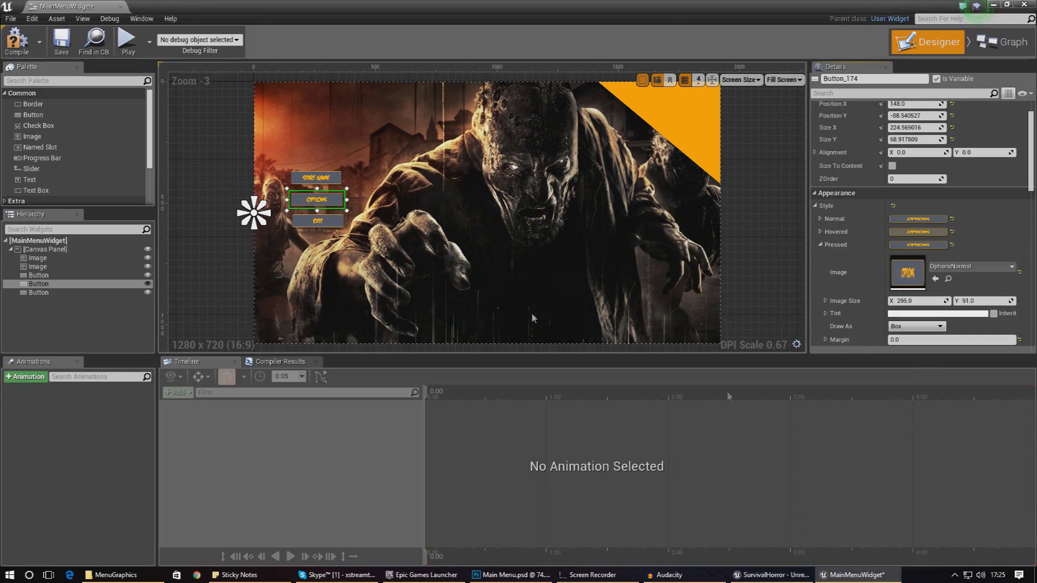
Step: Give the Exit button's Pressed style the ExitNormal image with a margin of 0
left_click(318, 221)
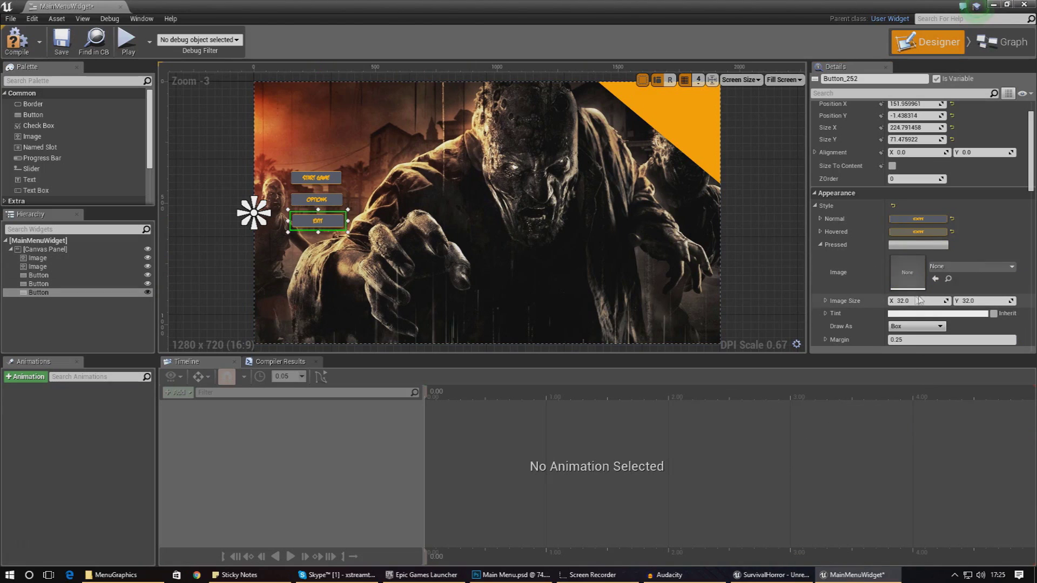
left_click(938, 268)
type("exit")
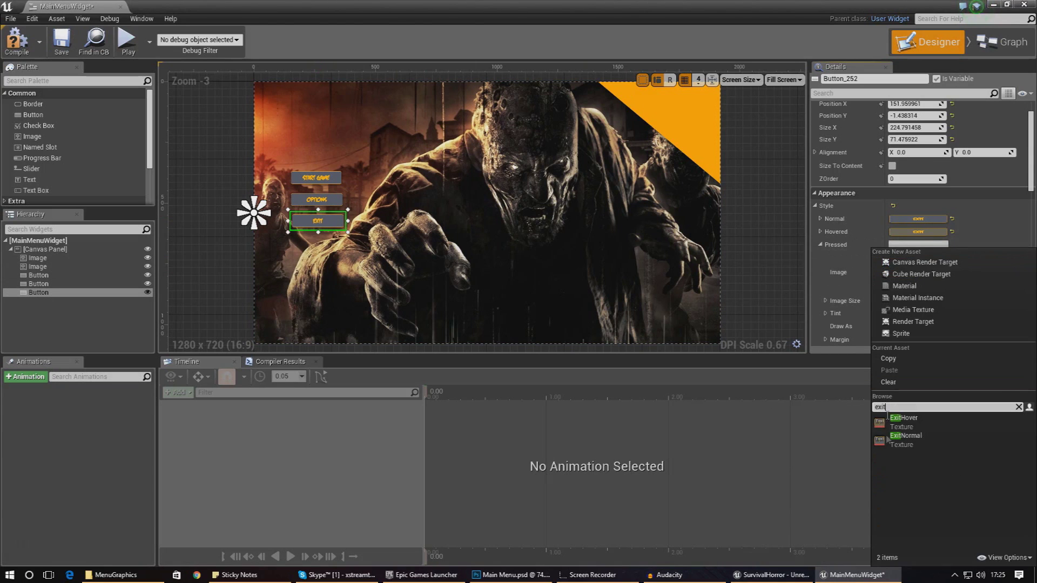
left_click(907, 435)
left_click_drag(918, 340, 894, 339)
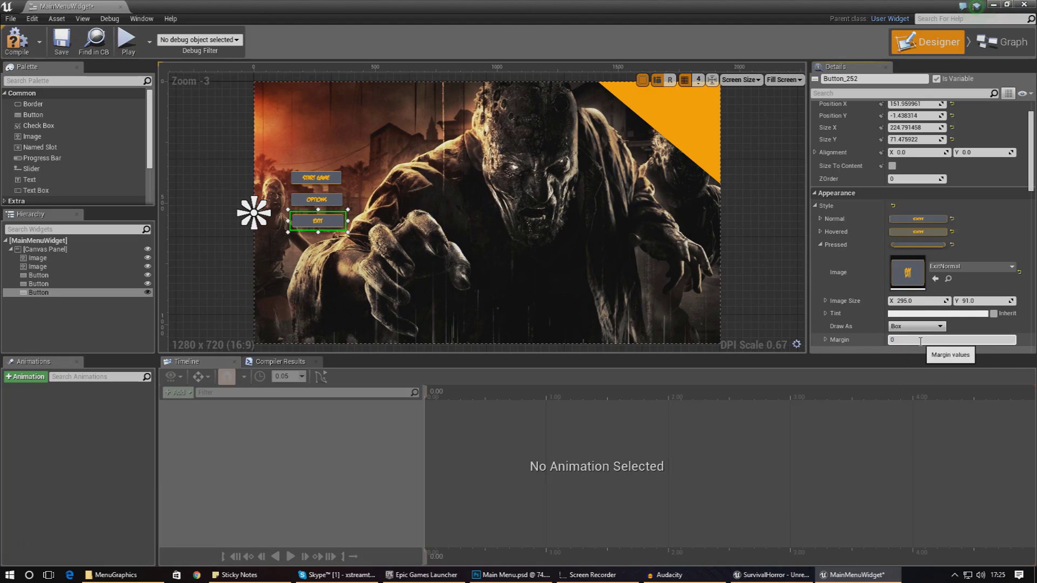
Step: Compile the widget and play MainMenuLevel twice to test the buttons' pressed images, stopping the simulation each time
left_click(7, 52)
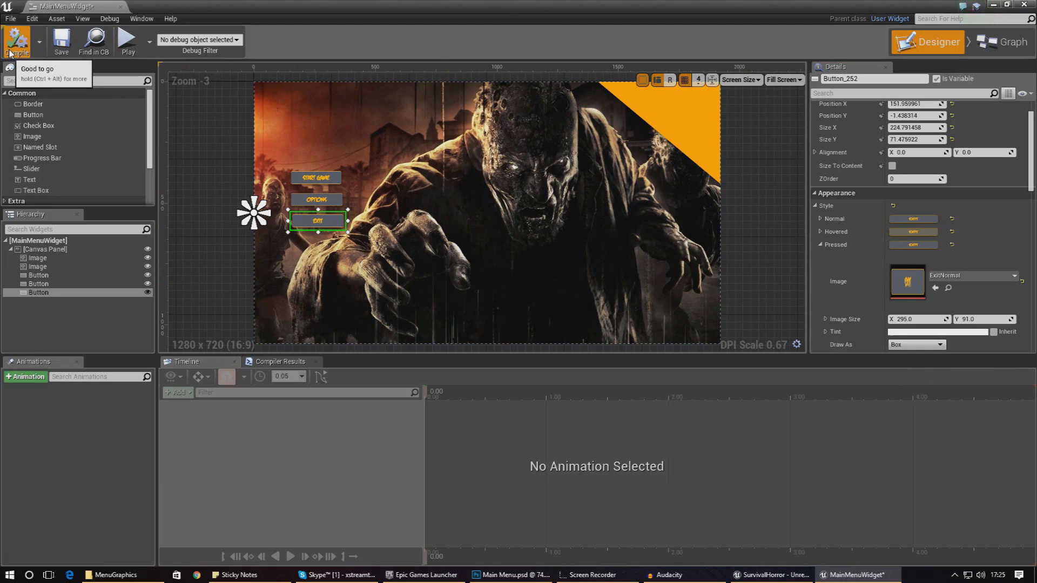
left_click(121, 6)
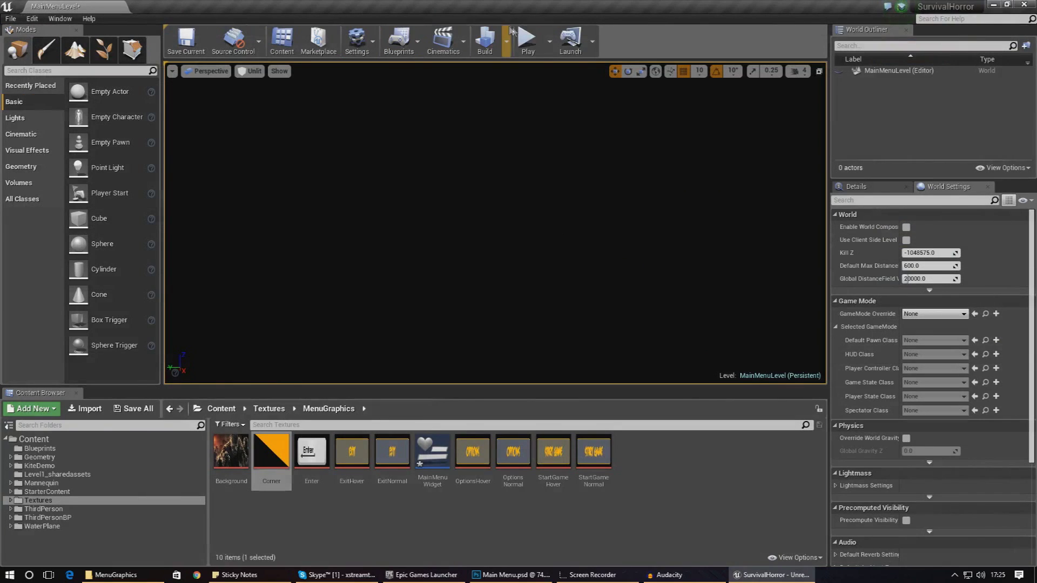
left_click(528, 39)
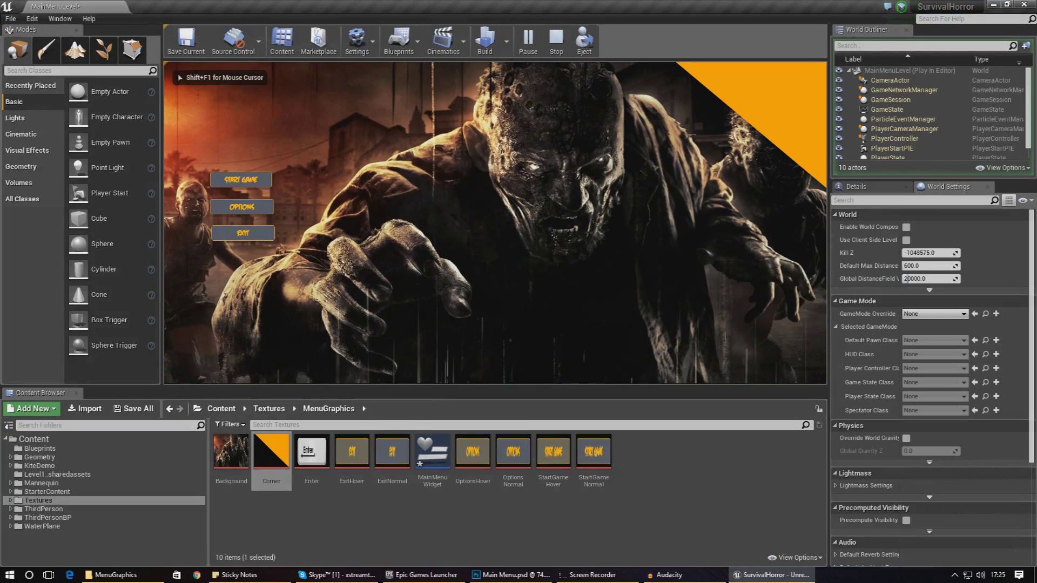
key("Escape")
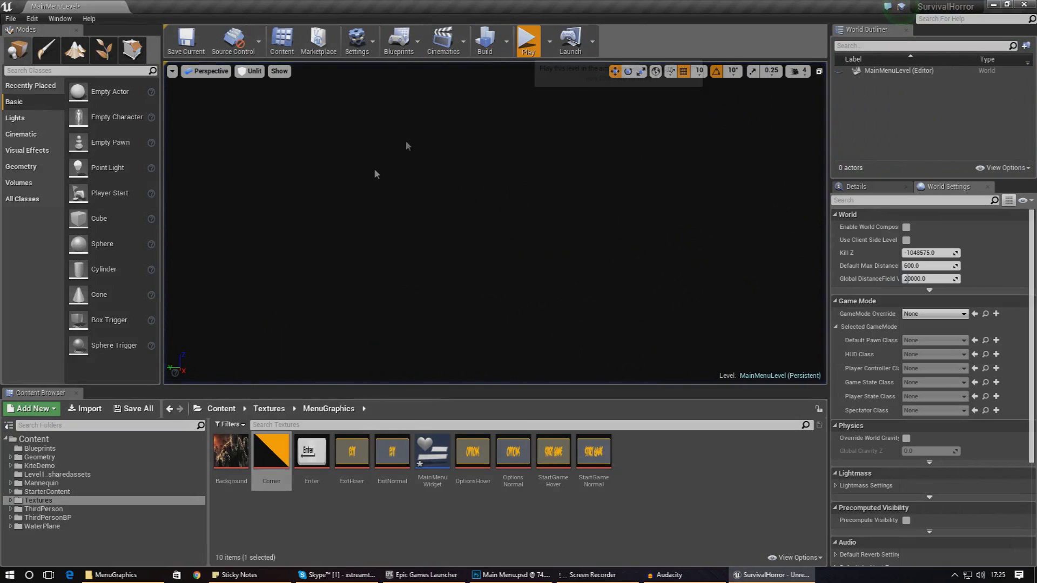
key("alt+p")
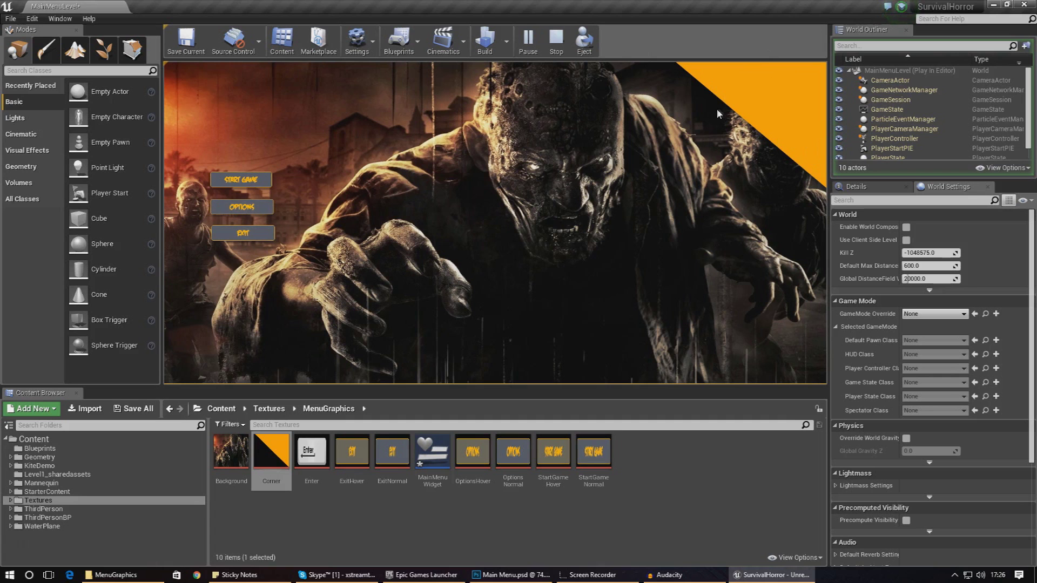
key("Escape")
Step: Reopen MainMenuWidget, add an Image widget over the orange corner and assign it the Enter texture
double_click(439, 461)
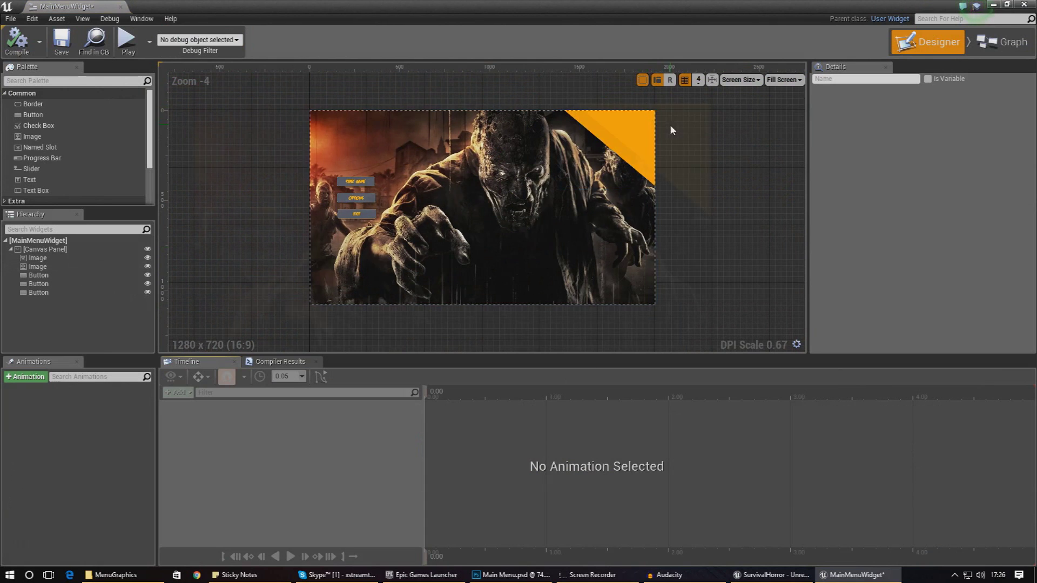
scroll(671, 127, "up", 3)
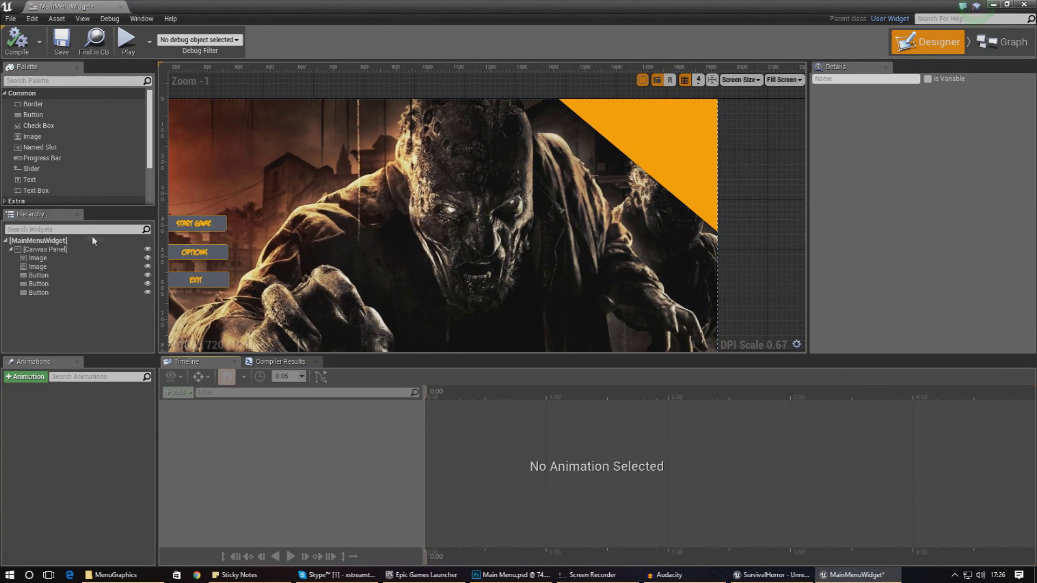
left_click_drag(32, 137, 648, 124)
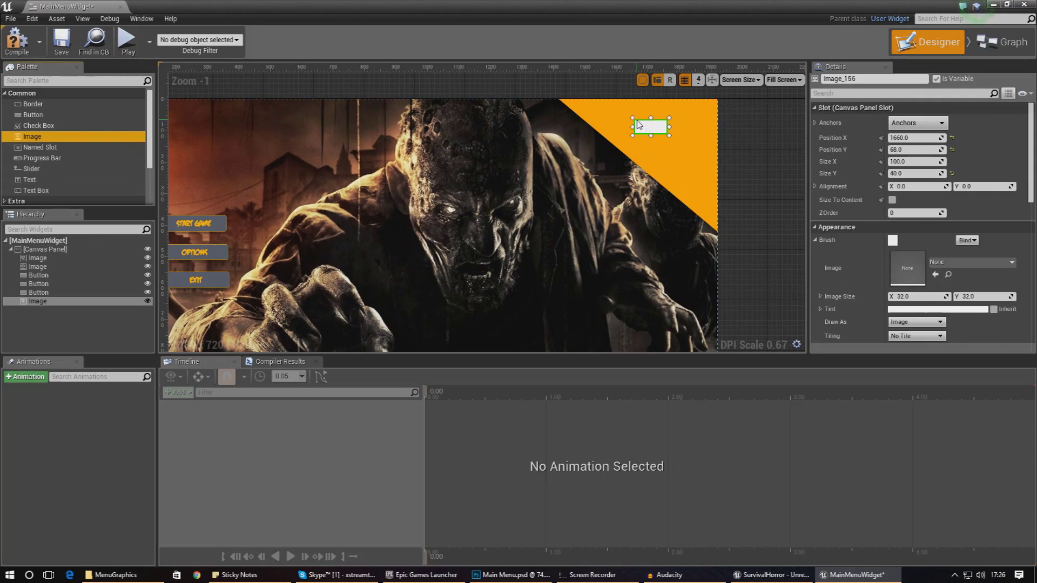
left_click(960, 264)
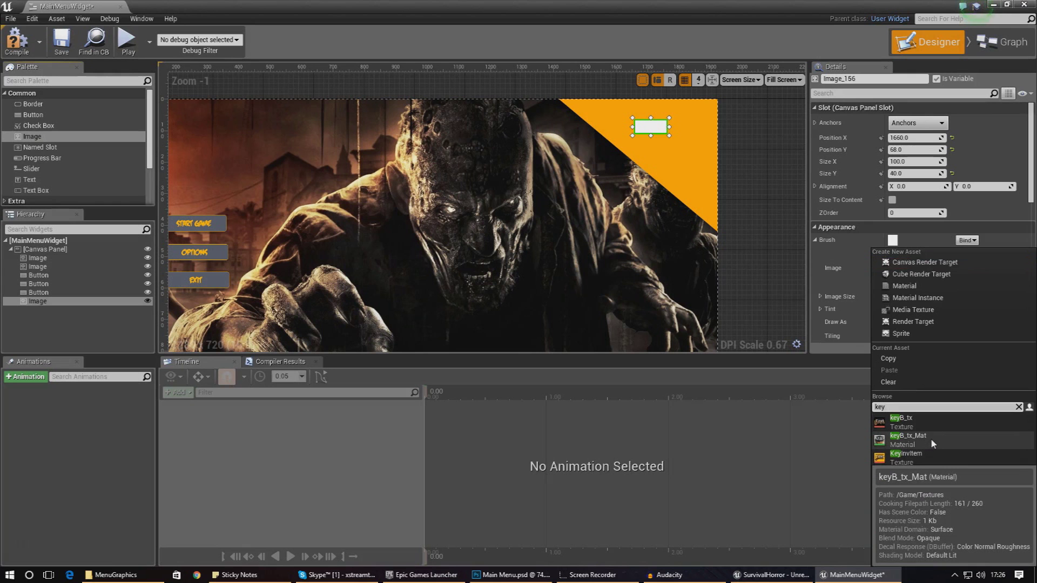
left_click(113, 576)
left_click(113, 576)
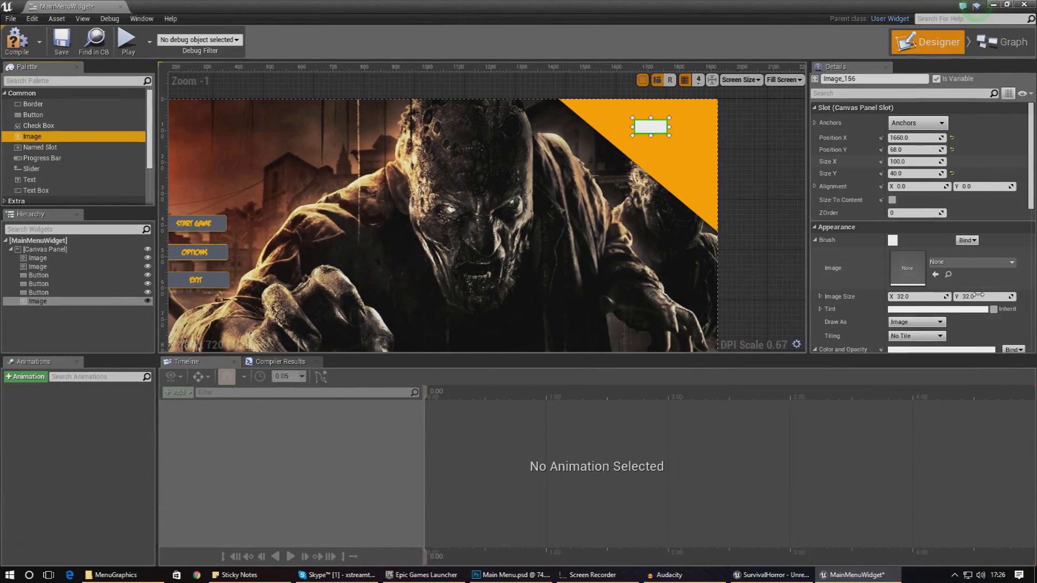
left_click(947, 265)
type("enter")
left_click(908, 421)
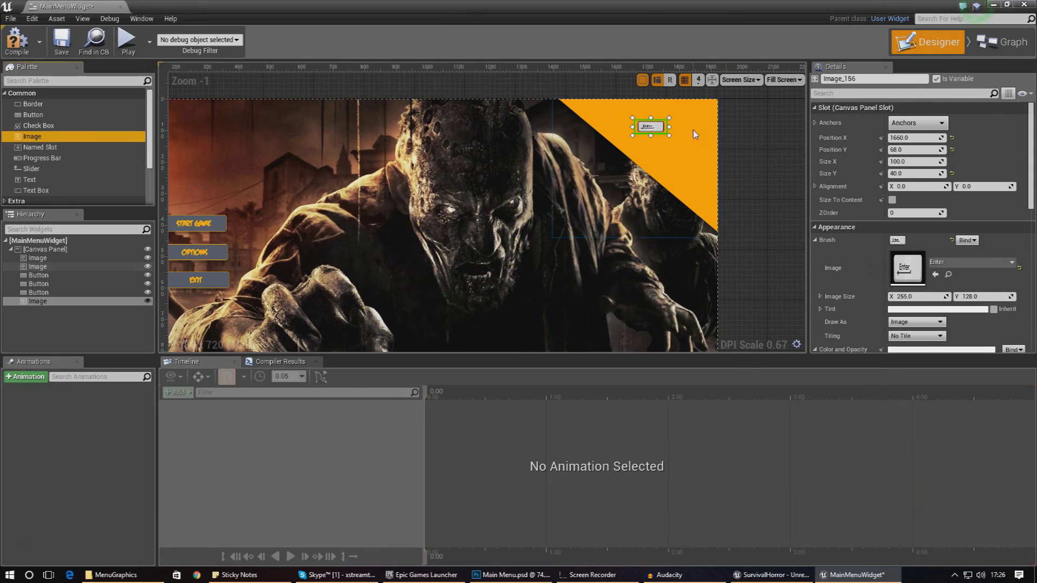
Step: Enlarge the Enter key image to about 205 by 88 and place it at about X 1704, Y 16 in the orange corner
left_click_drag(670, 134, 701, 153)
left_click_drag(643, 138, 657, 122)
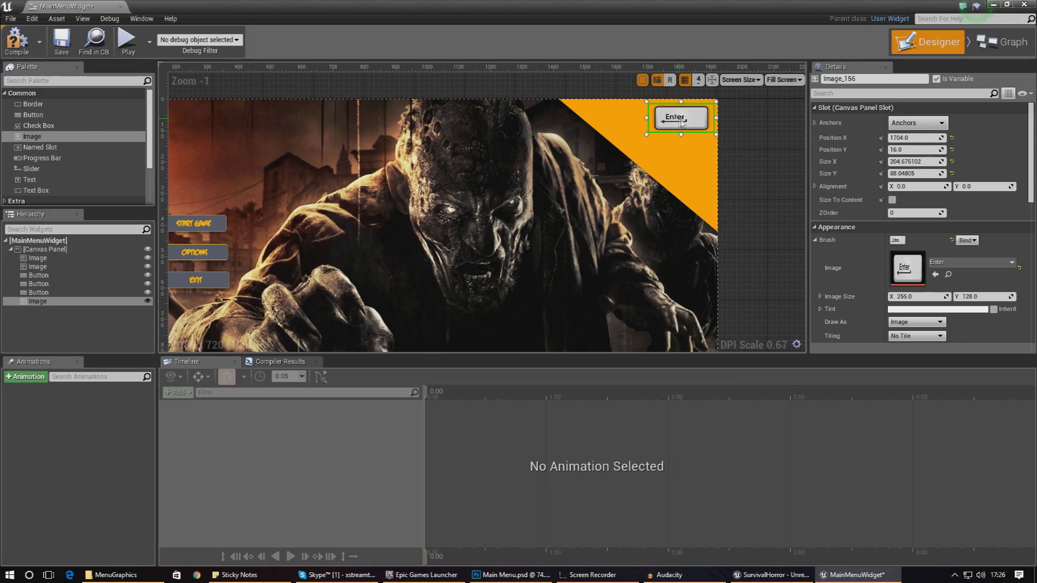
left_click(694, 176)
left_click(533, 267)
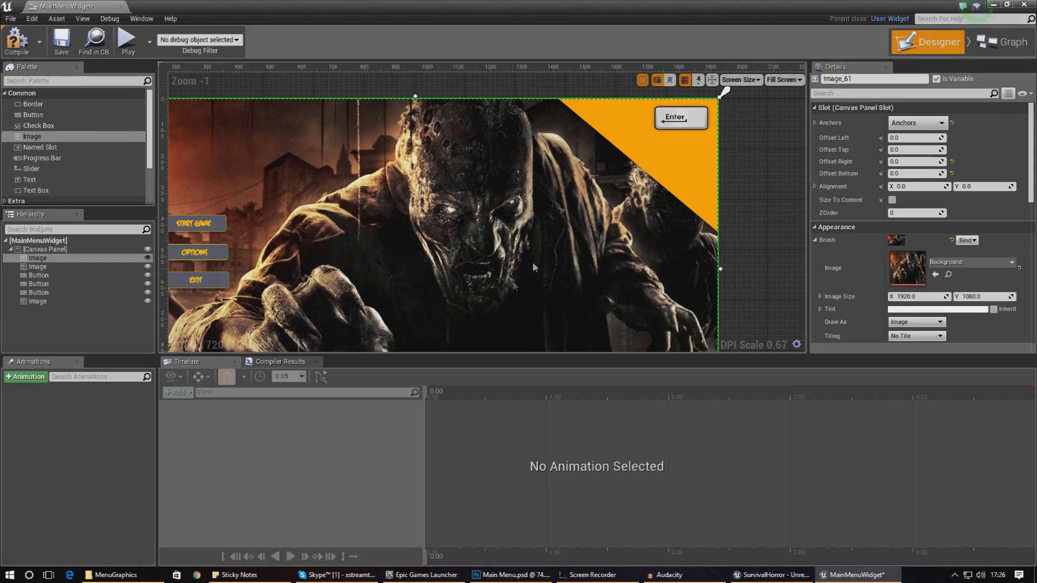
Step: Add a Text widget in the orange corner reading "Press Enter To Start" in the FEASFBI_ font
left_click(44, 180)
left_click_drag(44, 189, 620, 129)
left_click(927, 240)
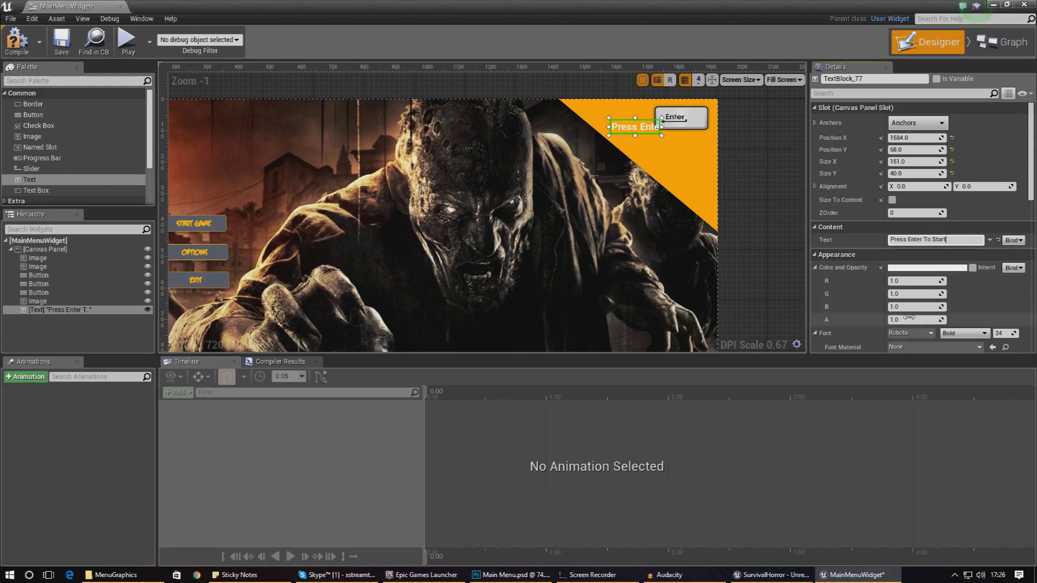
left_click(900, 335)
left_click(936, 191)
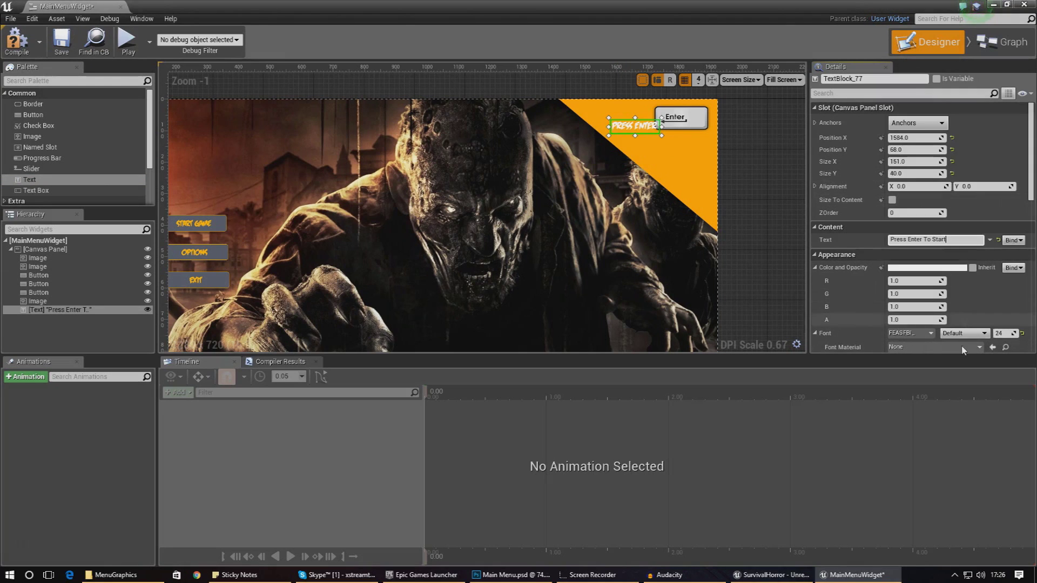
Step: Set the text's font size to 30, widen its box to about 326 by 37 and place it below the Enter key image
mouse_move(1006, 333)
left_mouse_down()
mouse_move(1026, 332)
mouse_move(1009, 332)
mouse_move(1017, 332)
left_mouse_up()
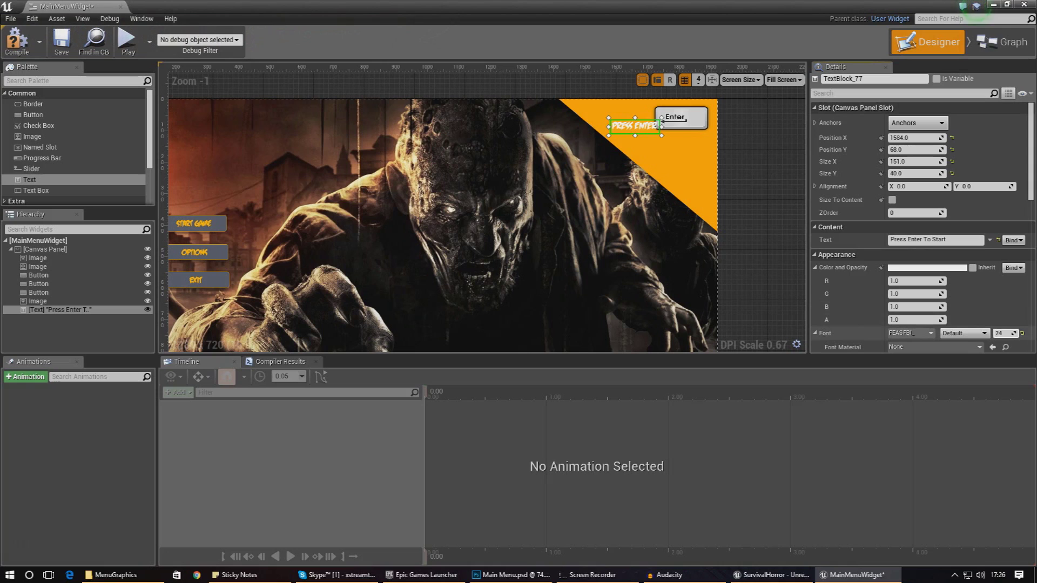
type("30")
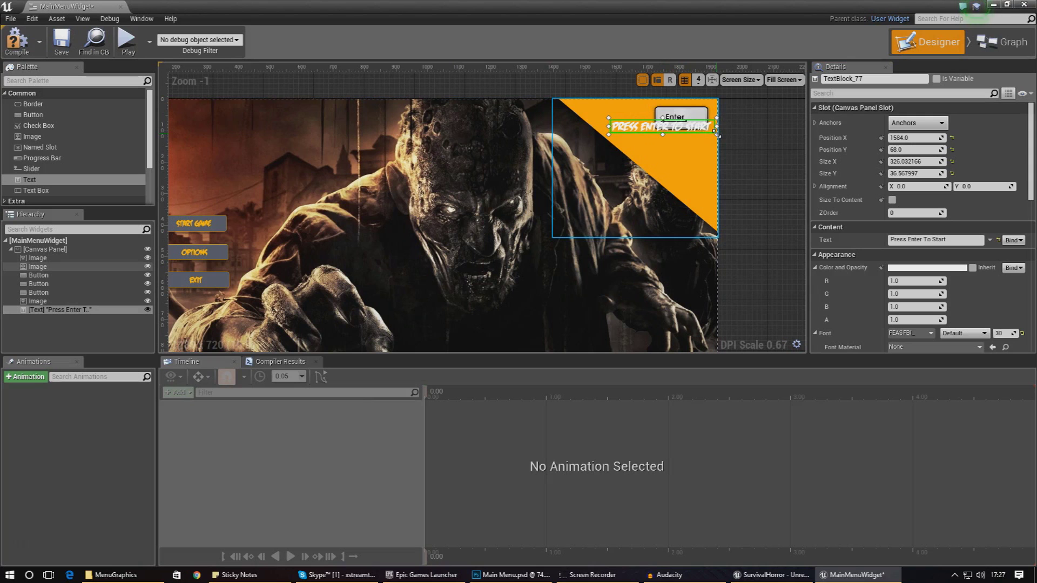
left_click_drag(648, 130, 645, 146)
left_click(697, 206)
scroll(402, 255, "down", 3)
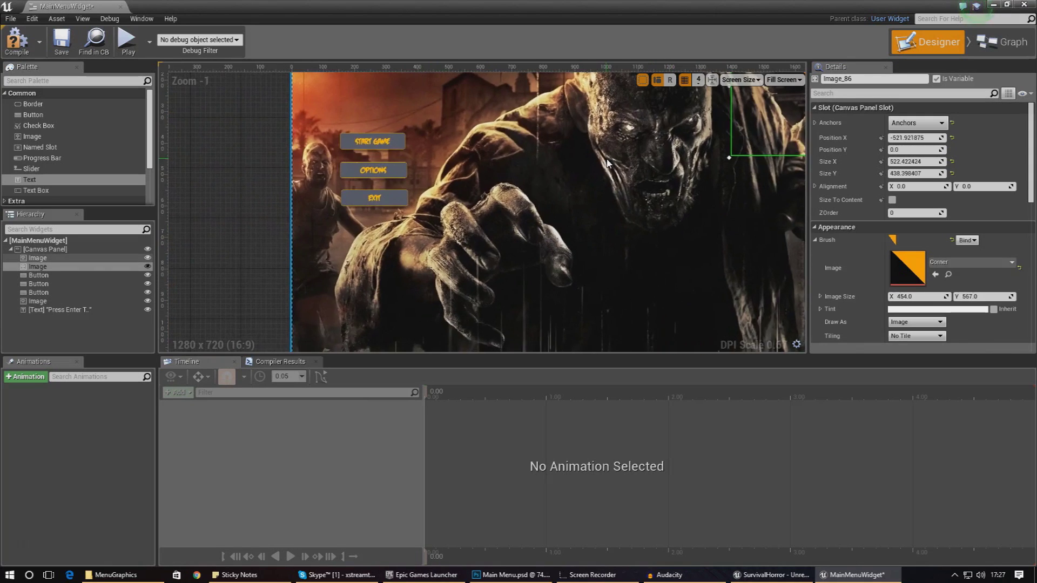
scroll(670, 130, "up", 2)
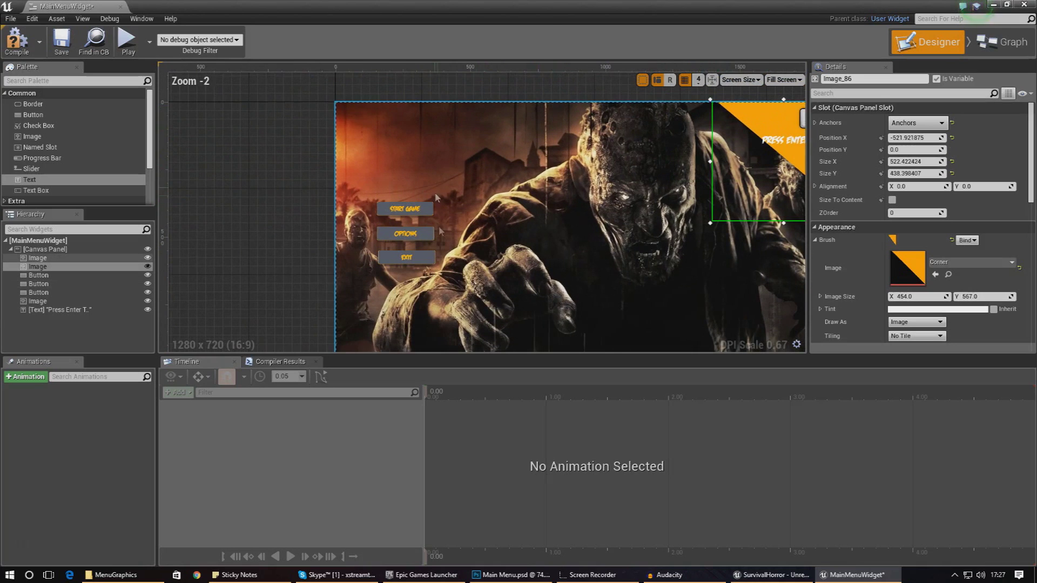
Step: Open a second File Explorer window beside MenuGraphics and browse to the VirtusEducation Images folder on Local Disk (E:)
left_click(128, 574)
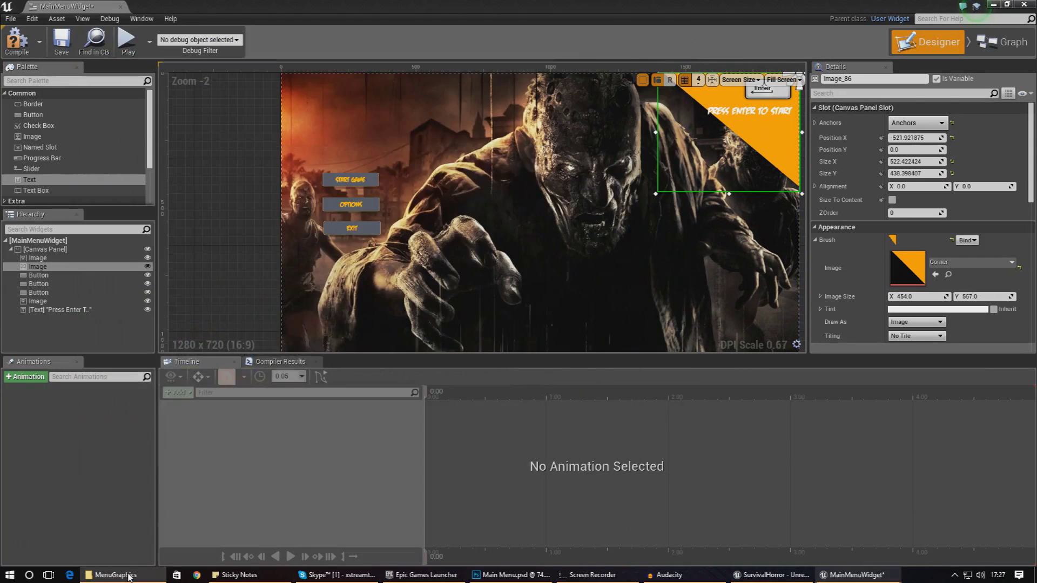
left_click(128, 574)
right_click(124, 574)
left_click(102, 521)
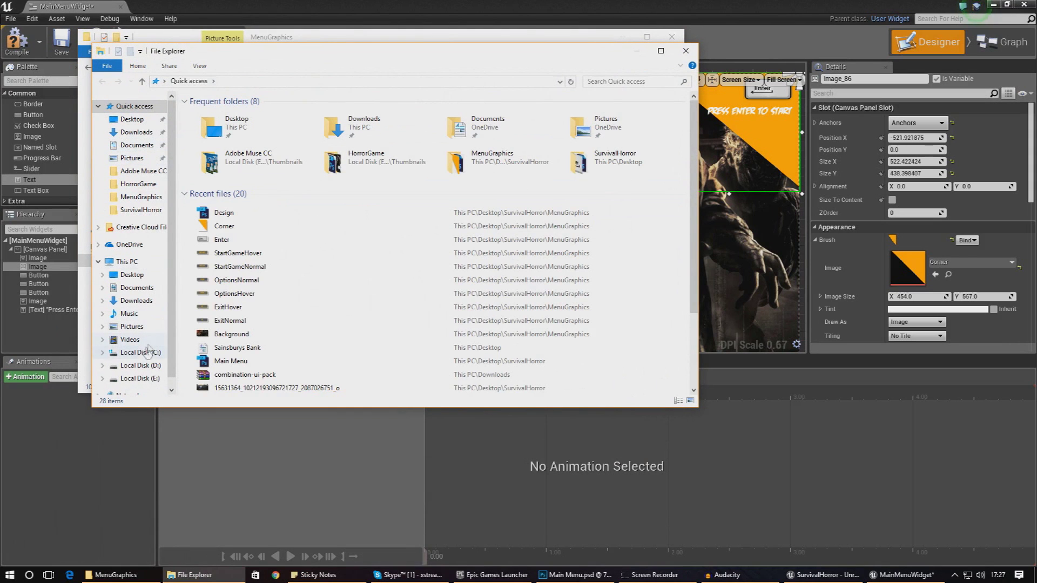
left_click(140, 378)
left_click_drag(274, 47, 273, 49)
double_click(242, 322)
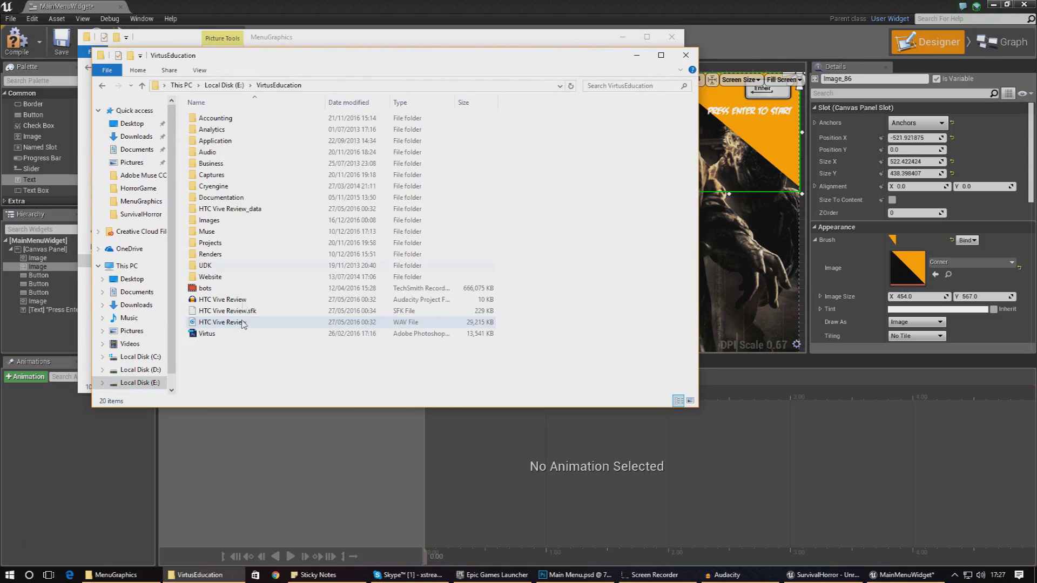
double_click(222, 220)
scroll(302, 220, "down", 5)
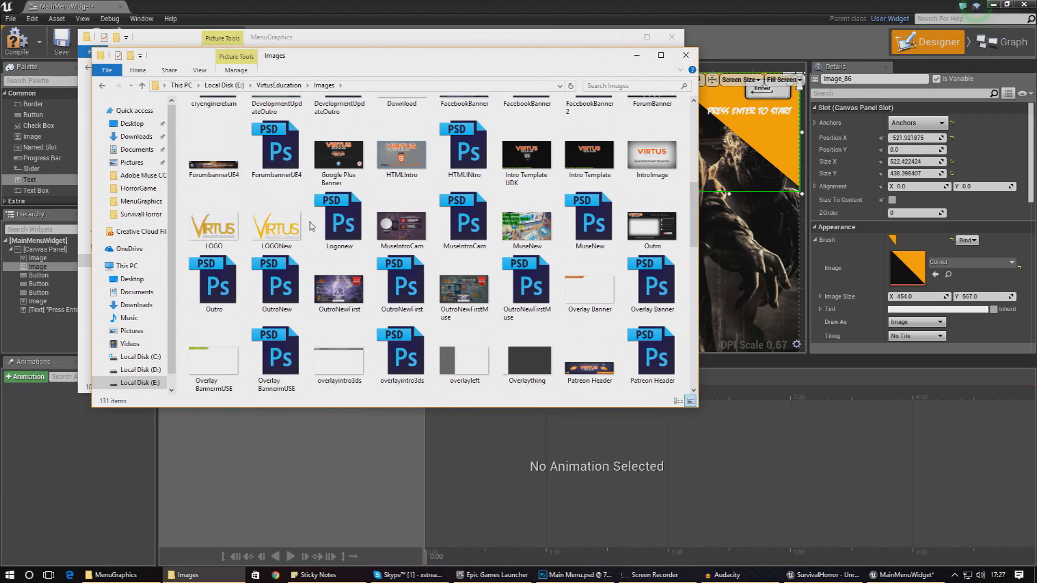
Step: Copy the LOGO image into the SurvivalHorror MenuGraphics folder, close the Images window and minimize the MenuGraphics window
left_click(237, 208)
left_click_drag(307, 58, 647, 89)
left_click_drag(554, 252, 341, 236)
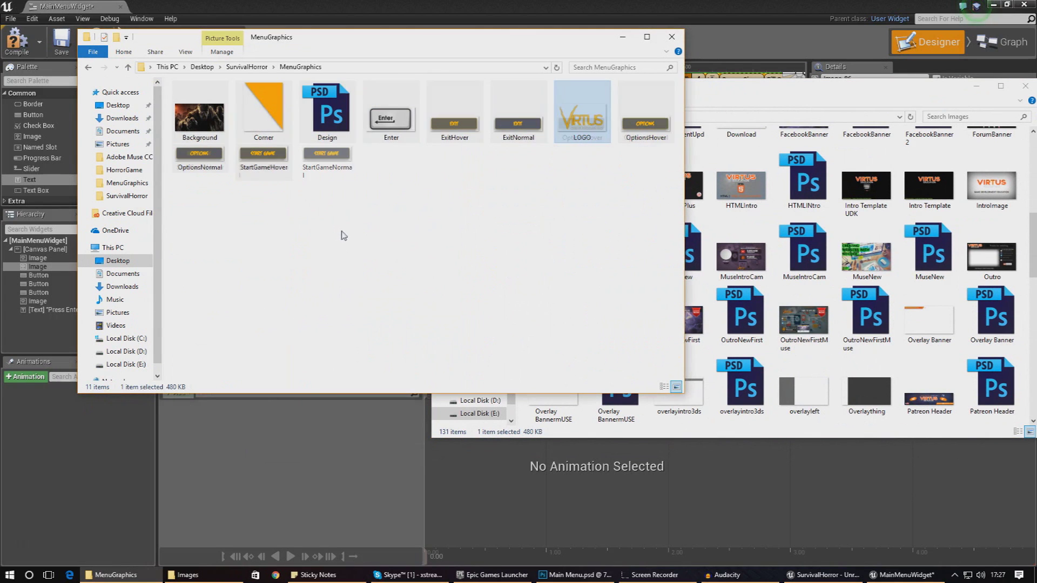
left_click(679, 165)
left_click(1025, 85)
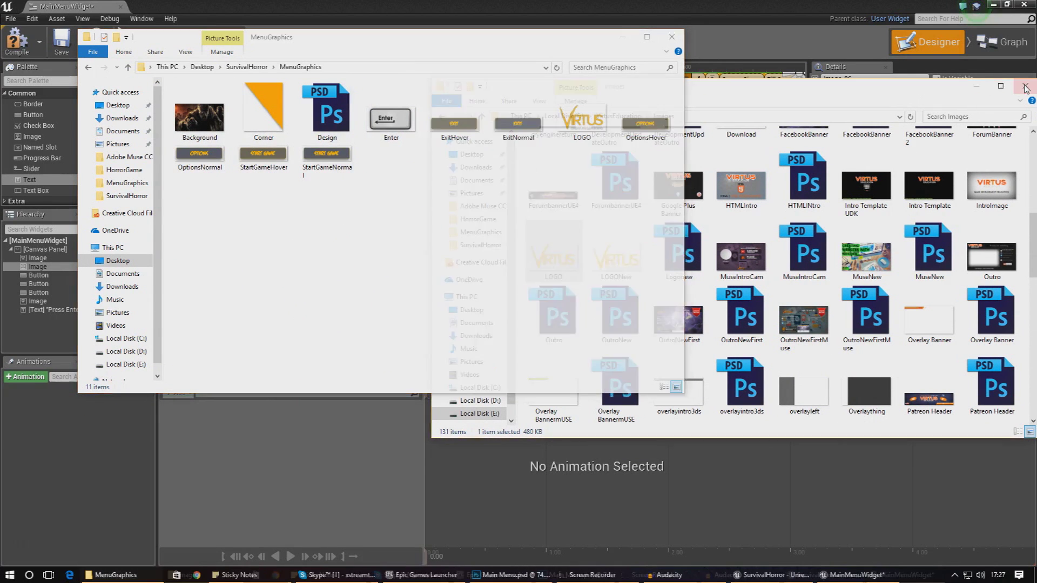
left_click(623, 36)
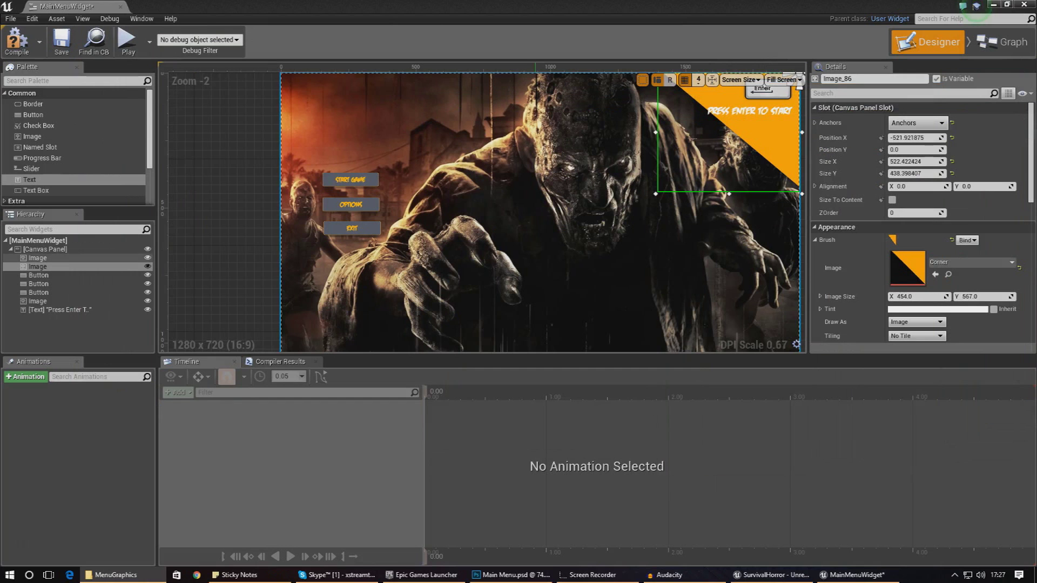
Step: Import the LOGO image into the Textures/MenuGraphics content folder and return to MainMenuWidget
left_click(1007, 5)
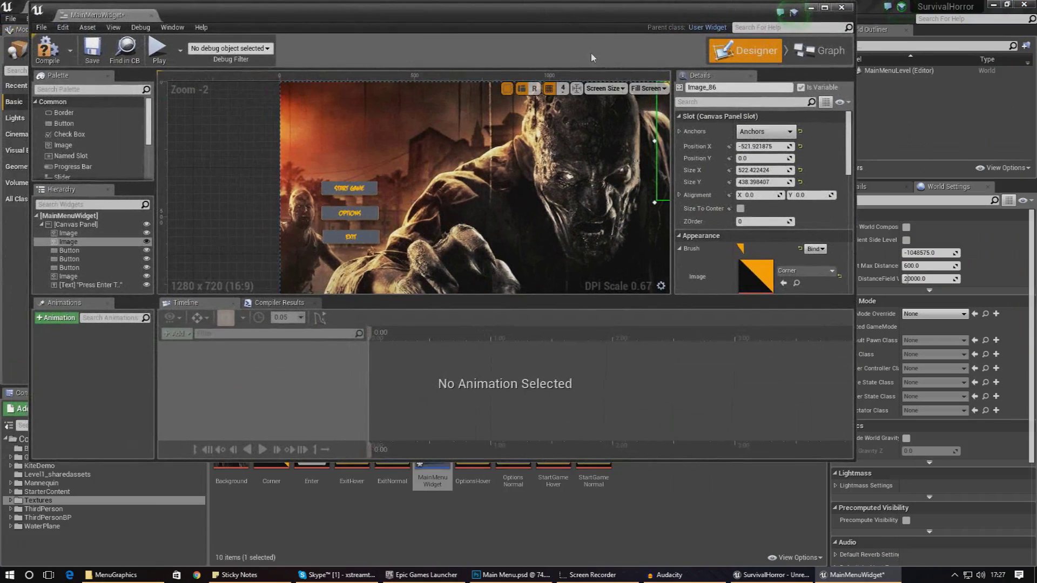
left_click(811, 7)
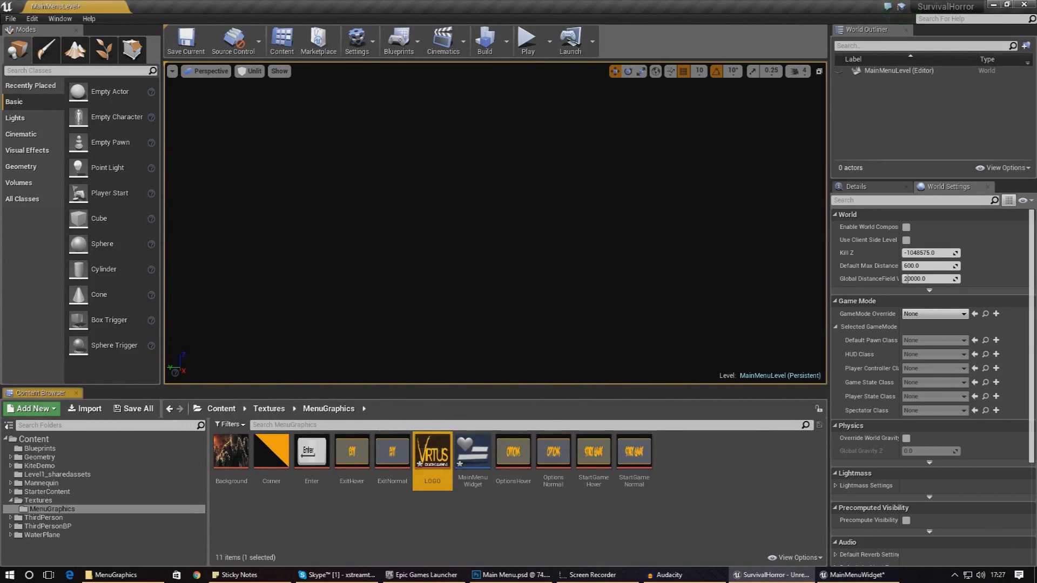
left_click(851, 575)
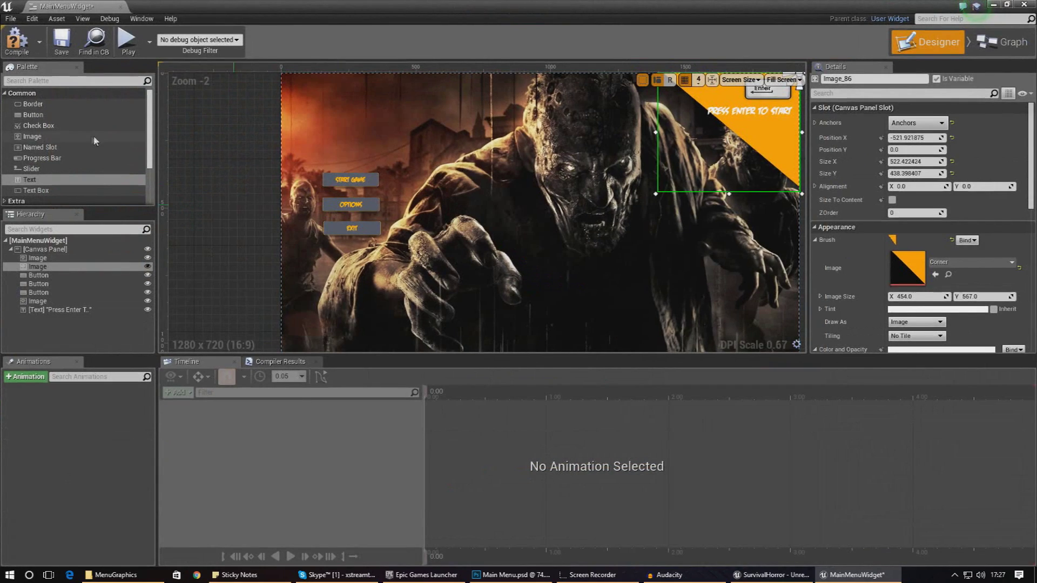
Step: Add an Image widget above the Start Game button and assign it the LOGO texture
left_click_drag(103, 137, 336, 127)
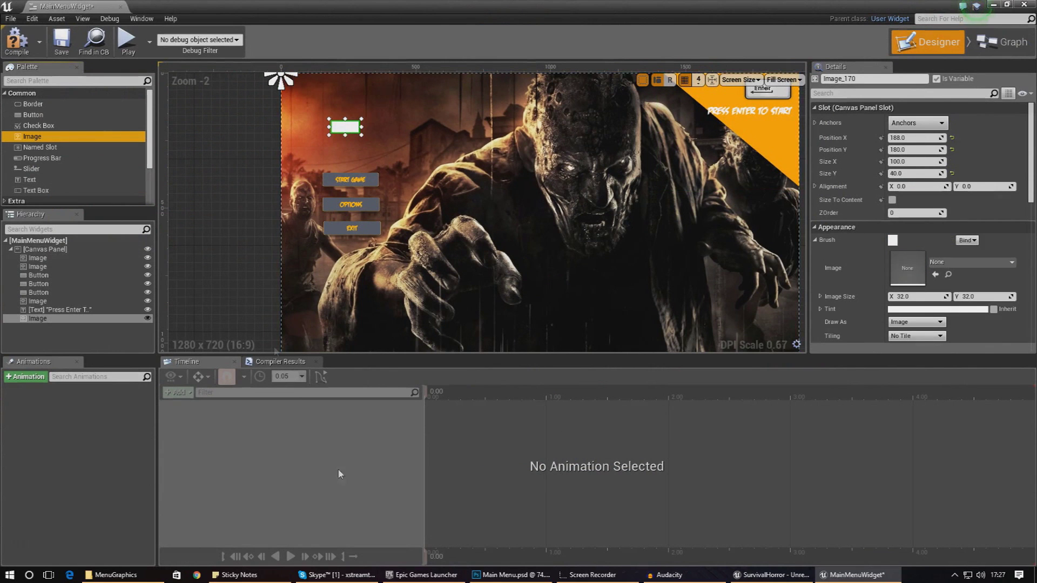
left_click(939, 262)
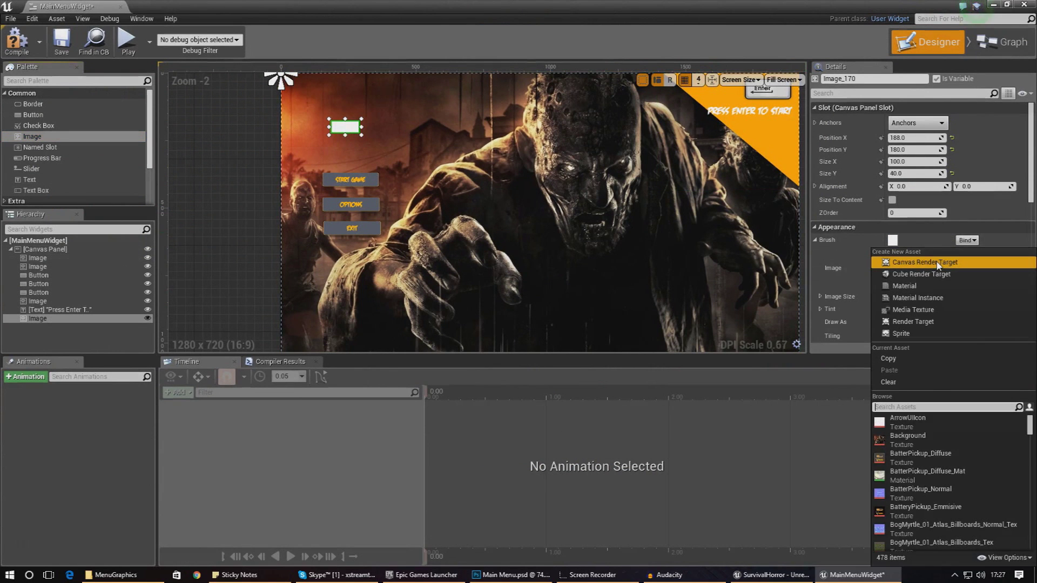
type("logo")
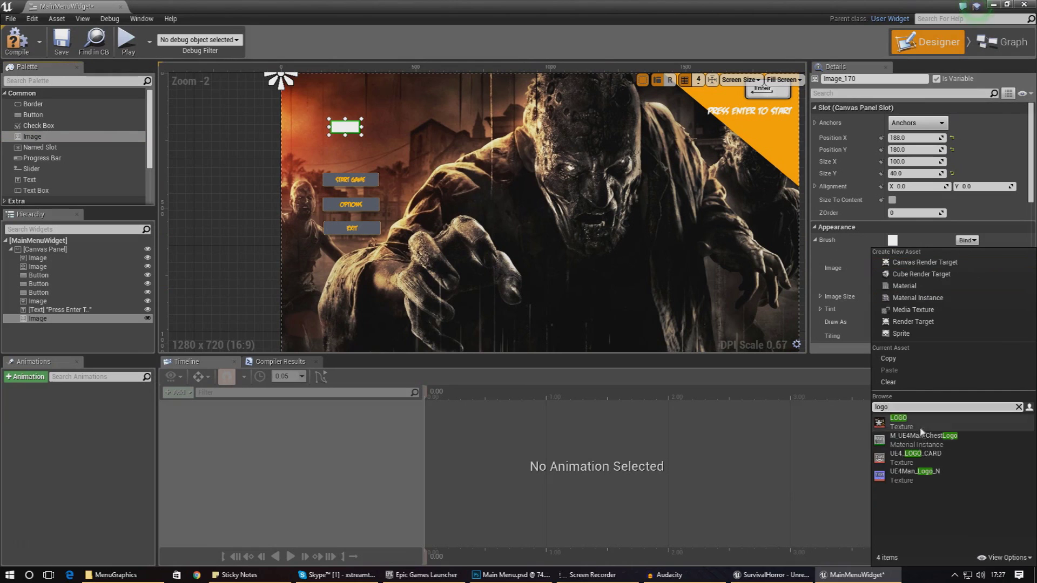
left_click(918, 432)
Step: Enlarge the logo image and position it above the three menu buttons
left_click_drag(362, 135, 395, 146)
left_click(412, 158)
left_click(386, 121)
left_click(575, 198)
scroll(575, 198, "down", 3)
scroll(502, 226, "up", 2)
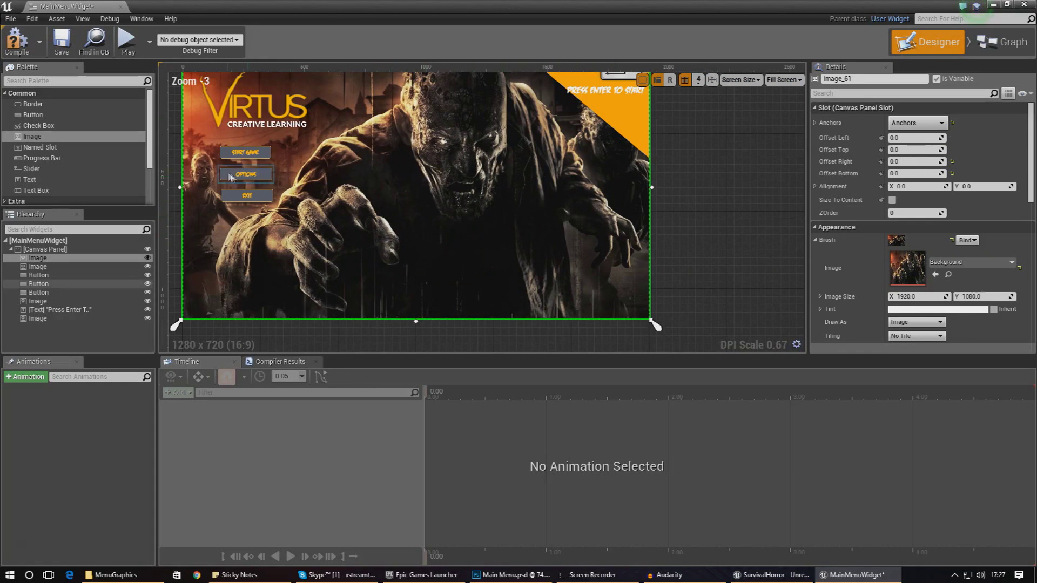
Step: Enlarge the Start Game, Options and Exit buttons and space them in a column beneath the logo
left_click(248, 154)
left_click_drag(274, 163, 302, 214)
left_click(267, 177)
left_click(262, 199)
Step: Apply an anchor preset to the logo image, deselect it and shrink the widget editor window to reach the level editor
left_click(259, 108)
left_click(917, 123)
left_click(901, 150)
left_click(686, 140)
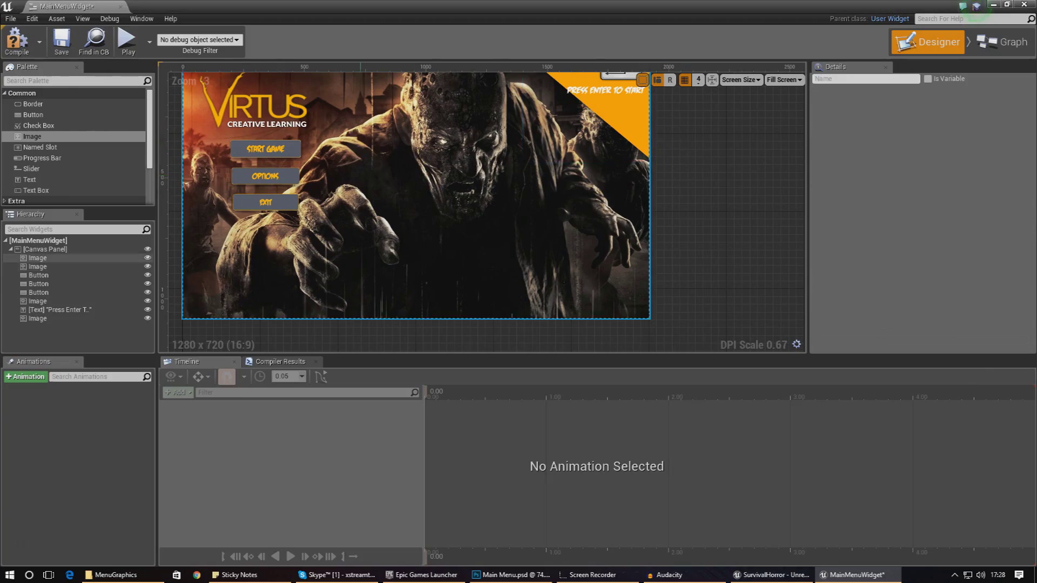
left_click(1006, 5)
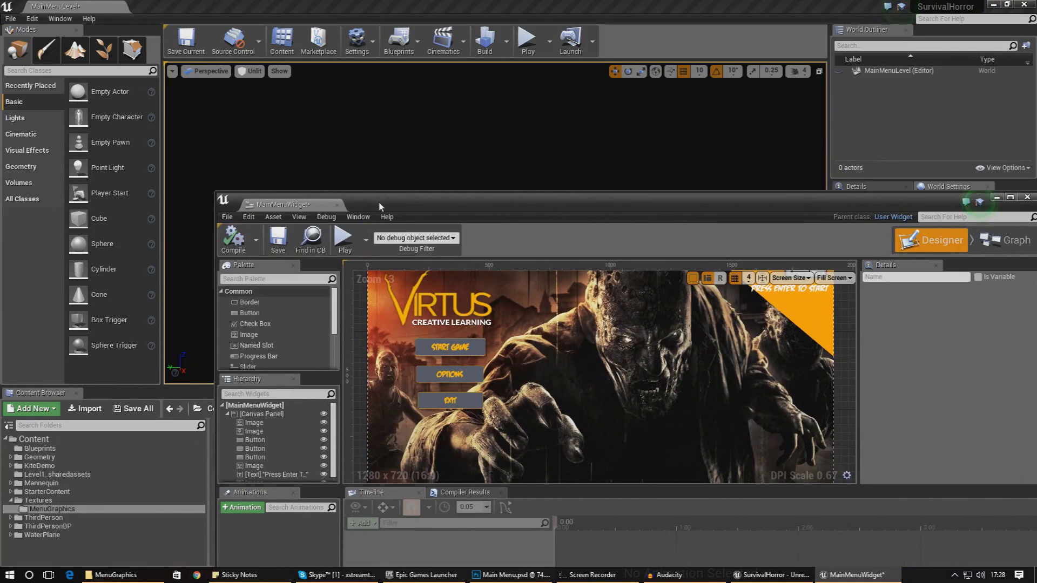
Step: Play MainMenuLevel in the editor to check the menu layout, then stop the preview
left_click(378, 183)
left_click(528, 41)
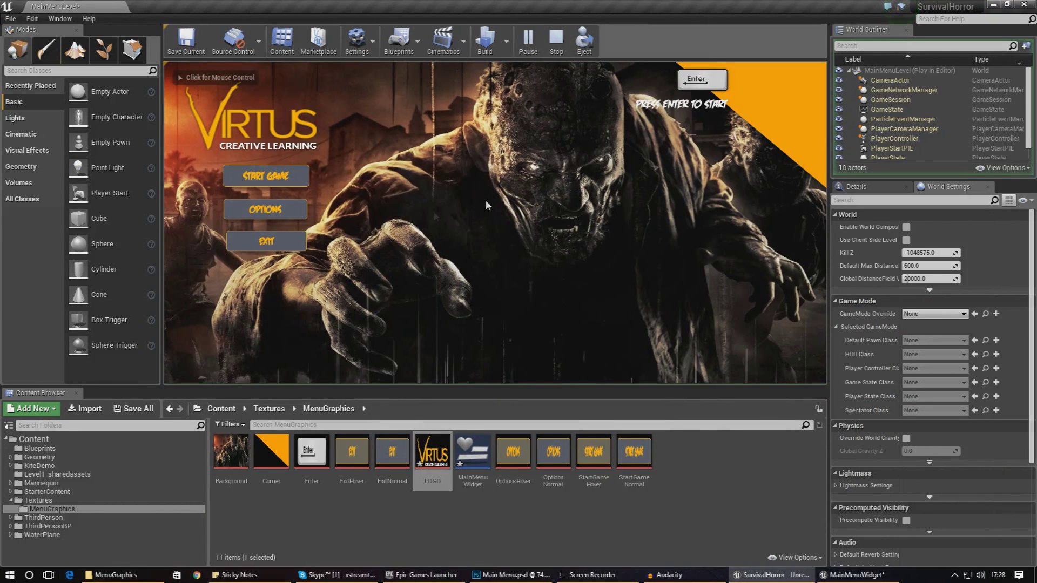
left_click(420, 209)
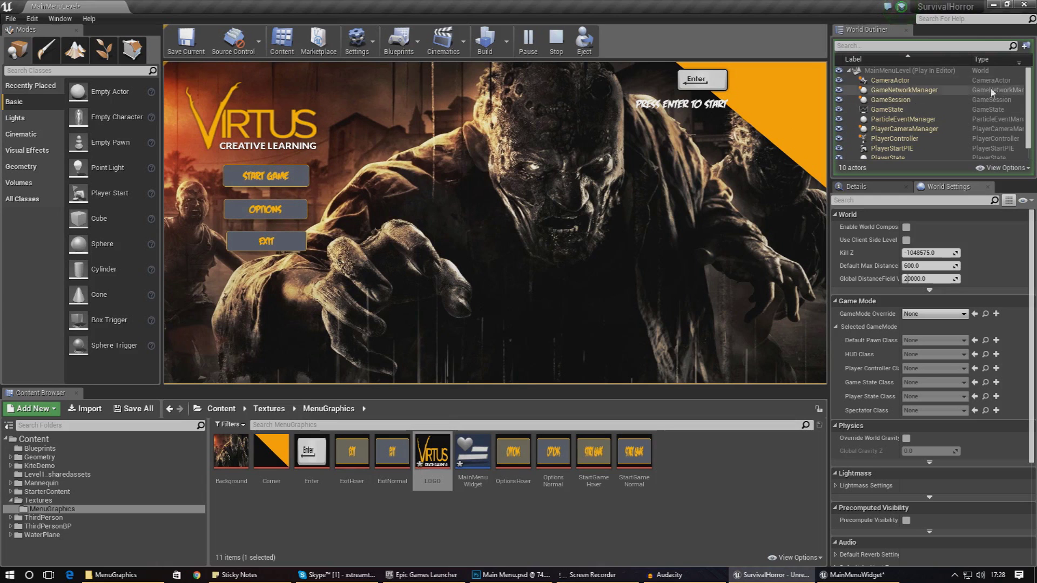
key("Escape")
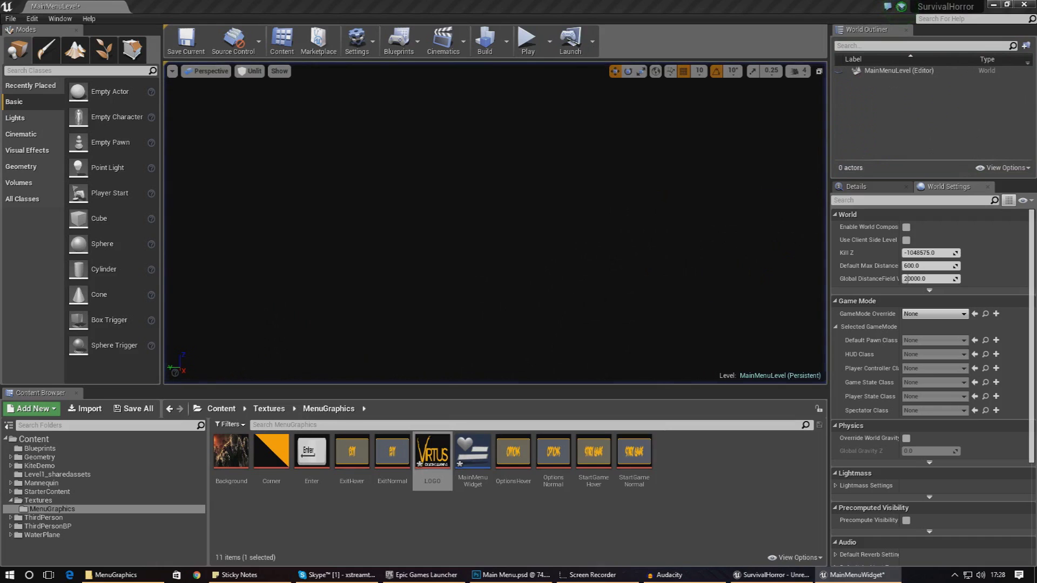
Step: Return to the MainMenuWidget editor and add an OnClicked event for the Start Game button
left_click(852, 575)
left_click(281, 157)
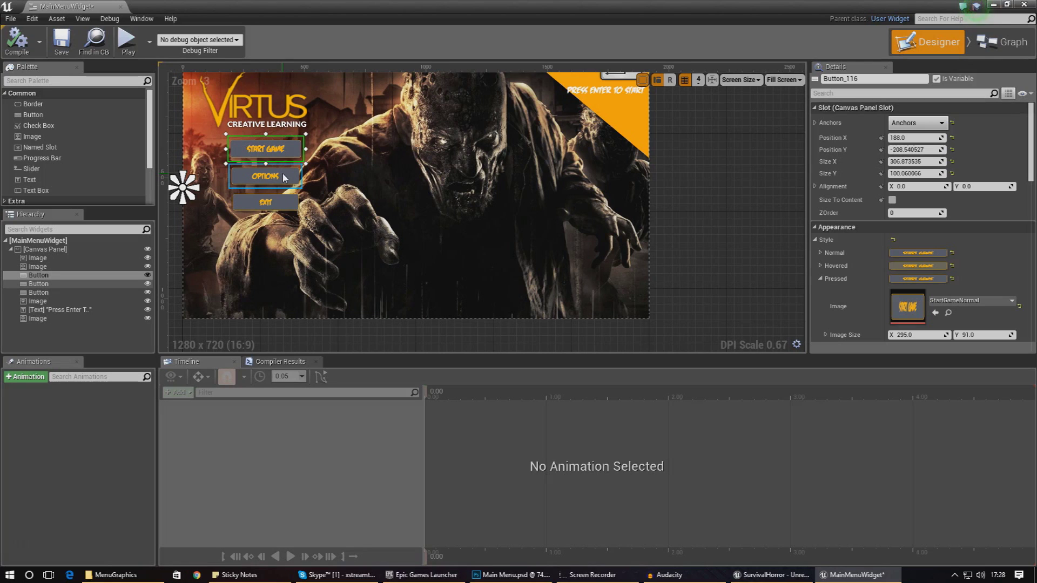
left_click(288, 177)
left_click(289, 199)
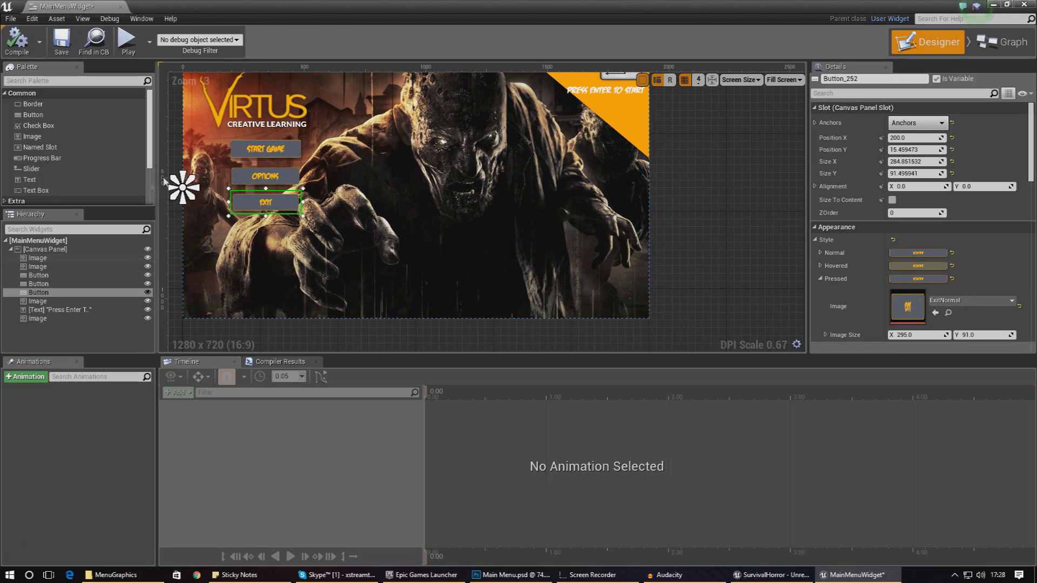
left_click(257, 151)
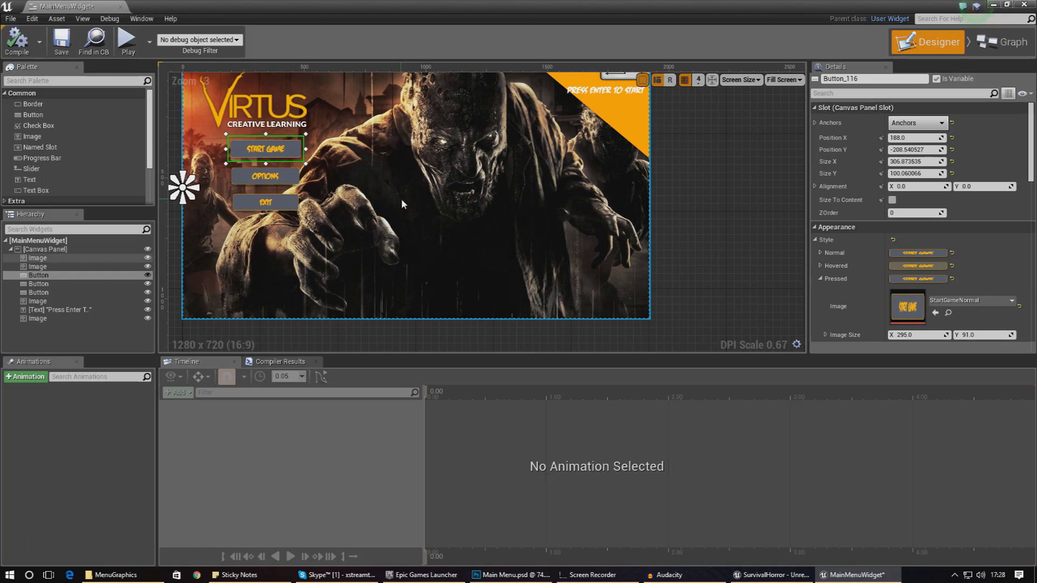
scroll(972, 226, "down", 10)
scroll(1015, 264, "down", 5)
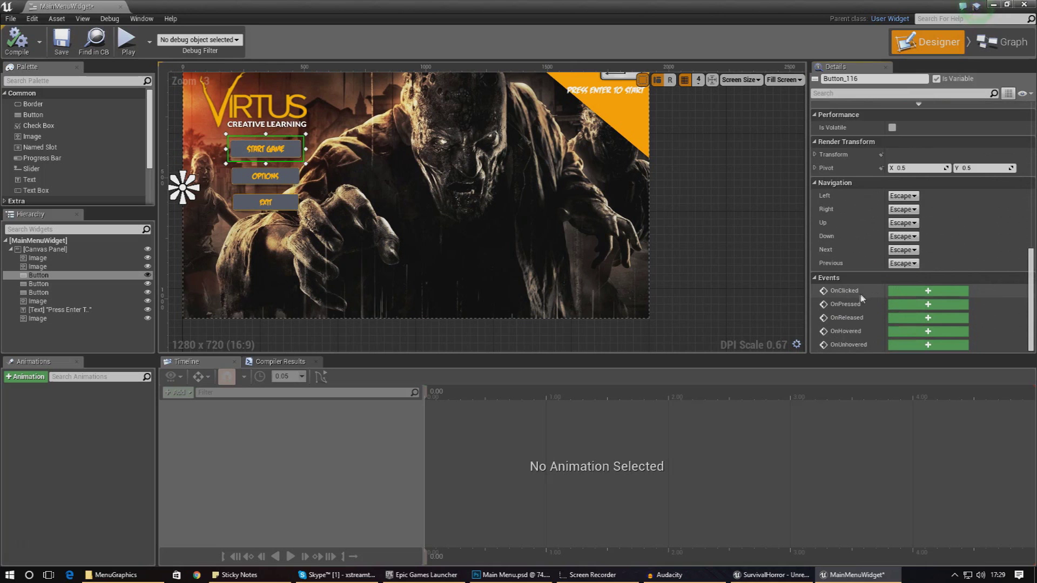
left_click(896, 290)
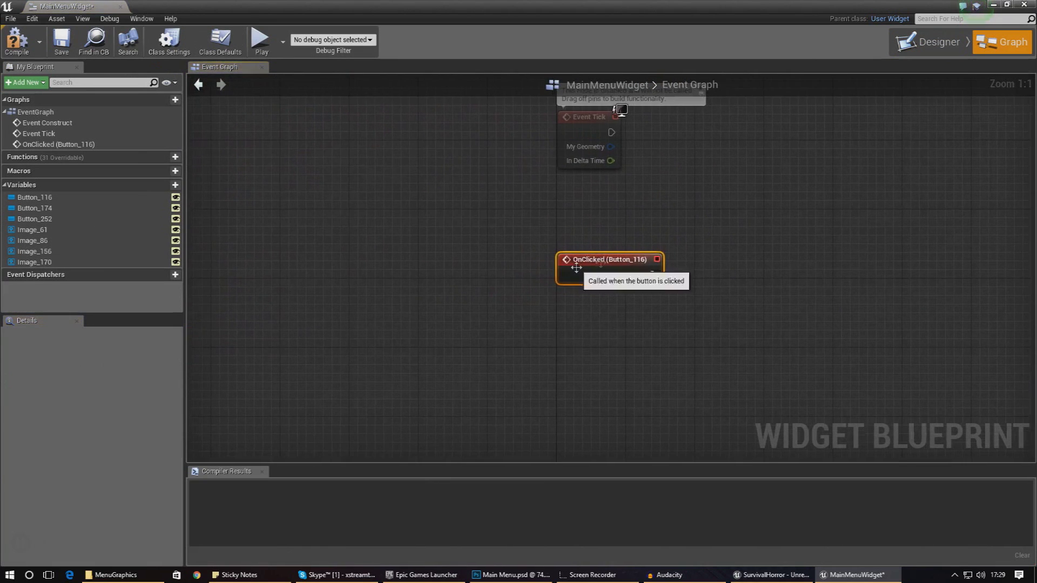
Step: Connect an Open Level node to the Start Game button's OnClicked event and set its Level Name to Level1
left_click_drag(451, 278, 536, 250)
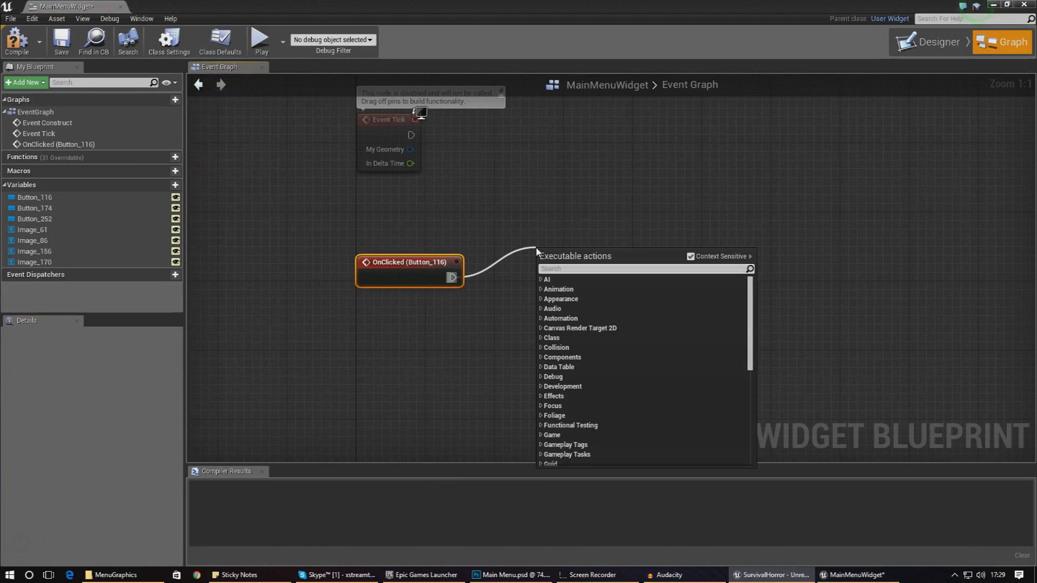
type("open level")
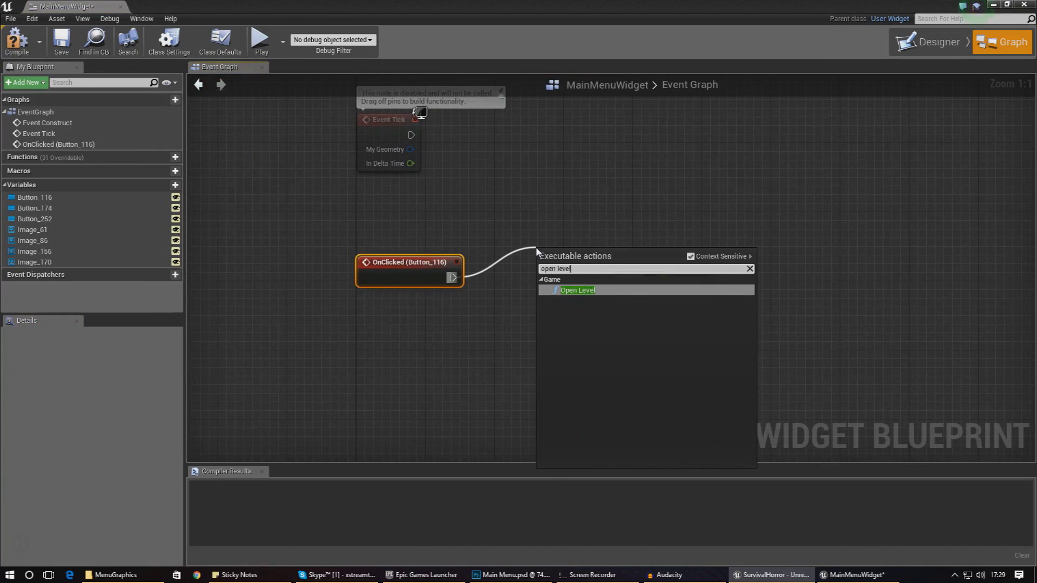
key("Return")
left_click(601, 285)
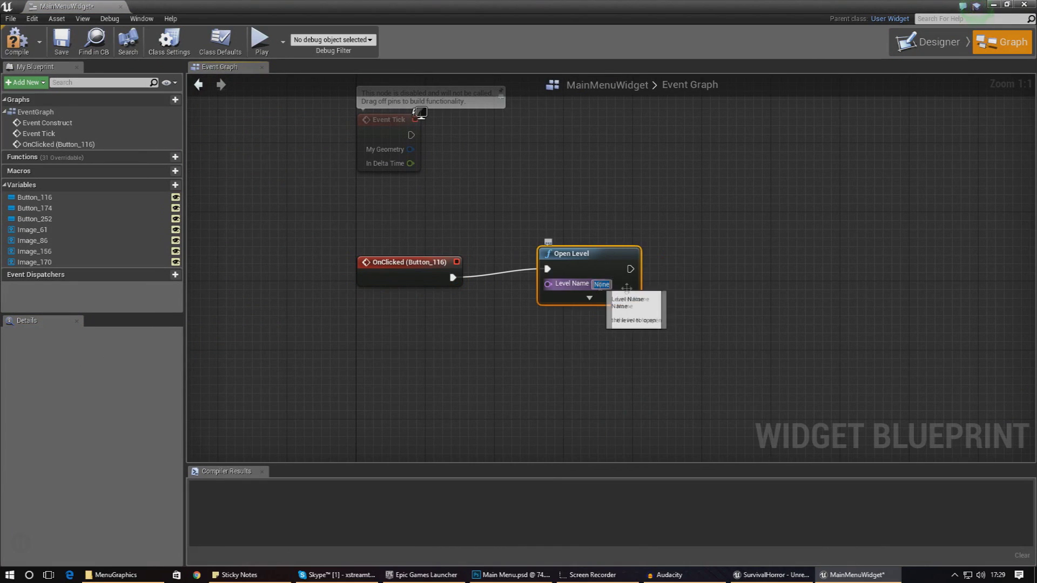
left_click(992, 4)
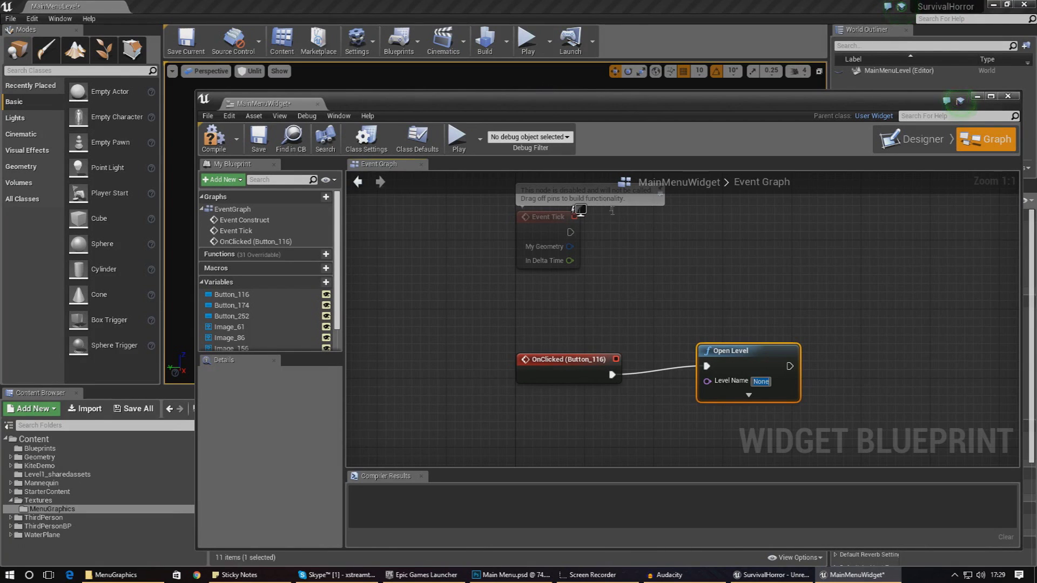
type("Level1")
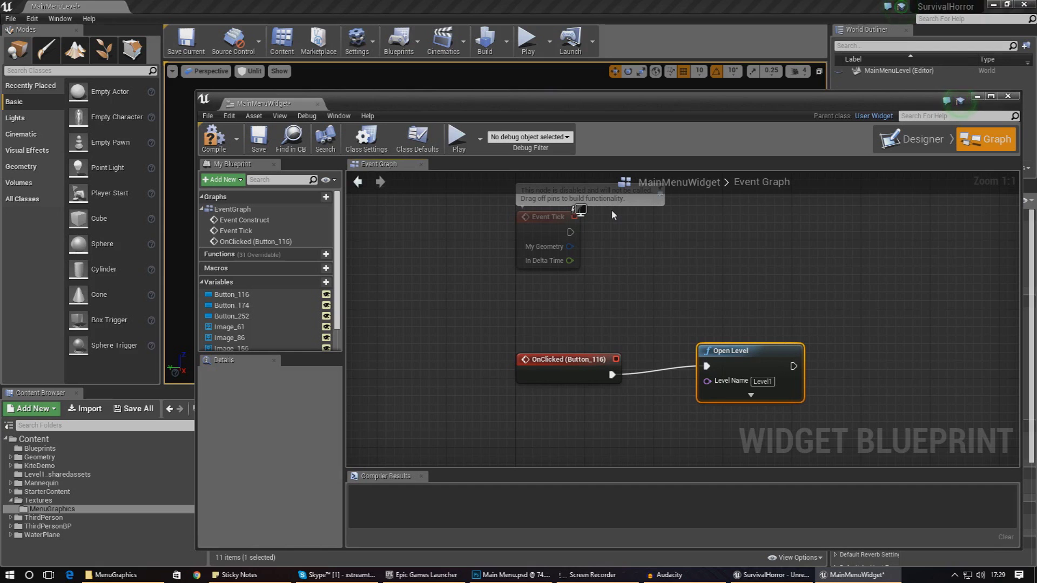
Step: Check the game level's asset name in the level browser against the Open Level node's Level Name
left_click(10, 18)
left_click(32, 53)
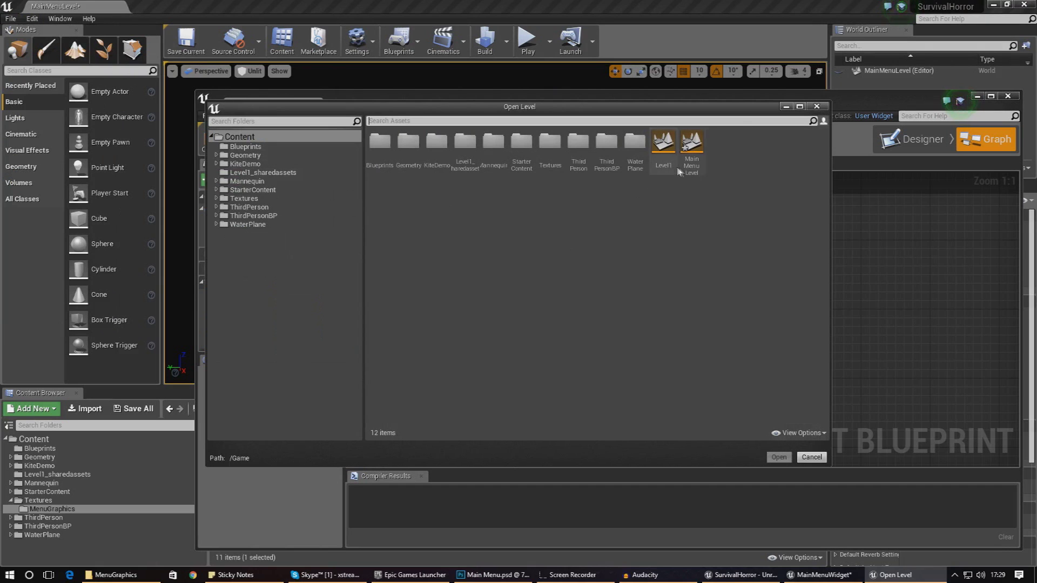
left_click(816, 107)
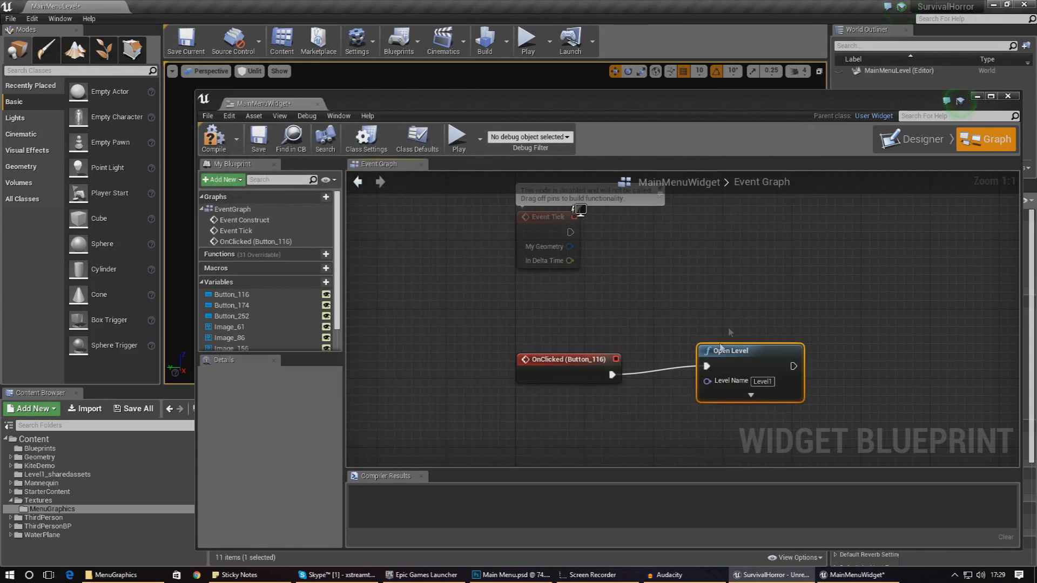
left_click(762, 382)
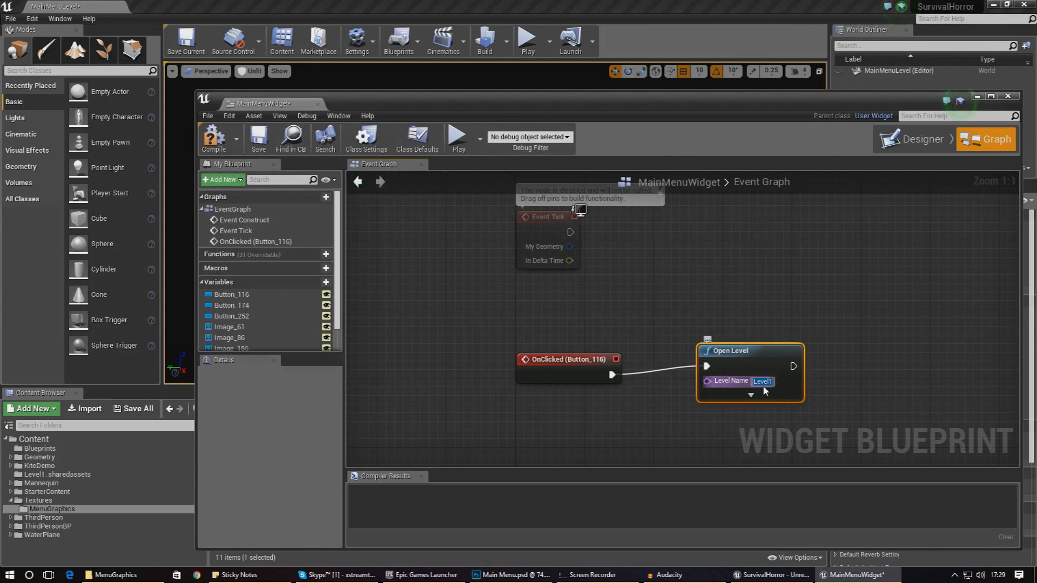
left_click(682, 302)
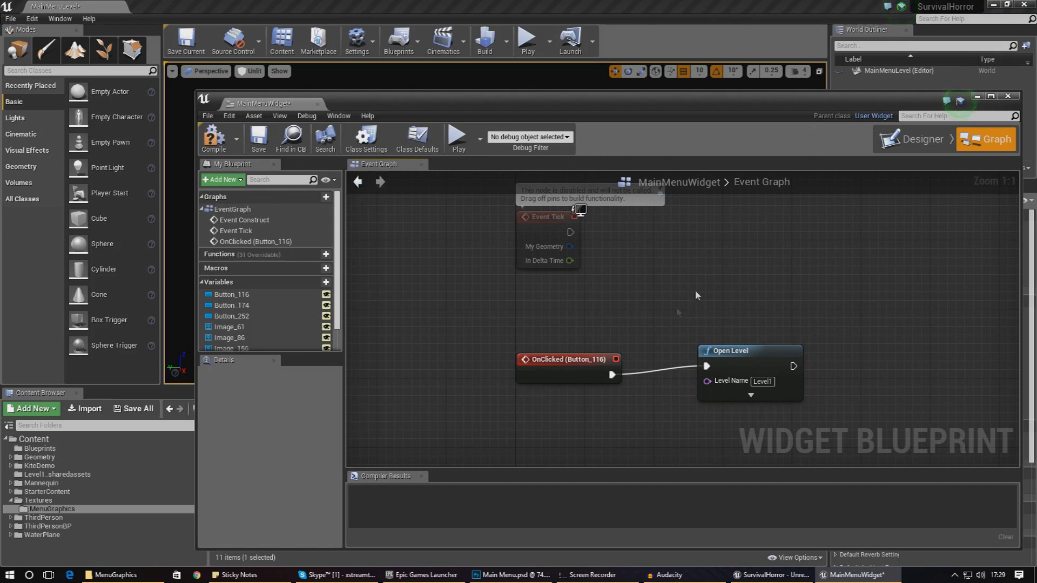
Step: Close and reopen MainMenuWidget, maximize its editor and add an OnClicked event for the Exit button
left_click(1008, 96)
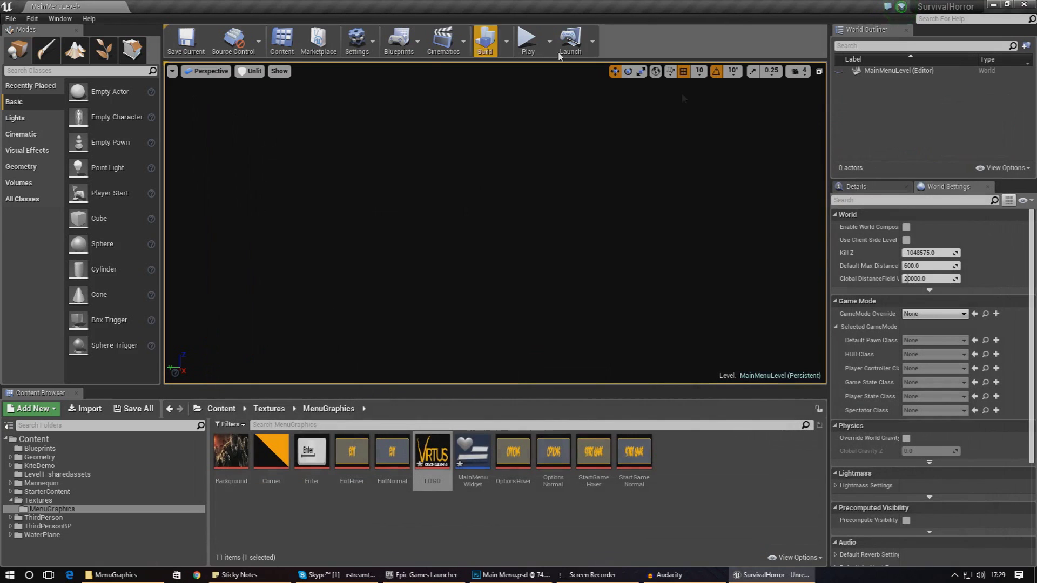
double_click(473, 452)
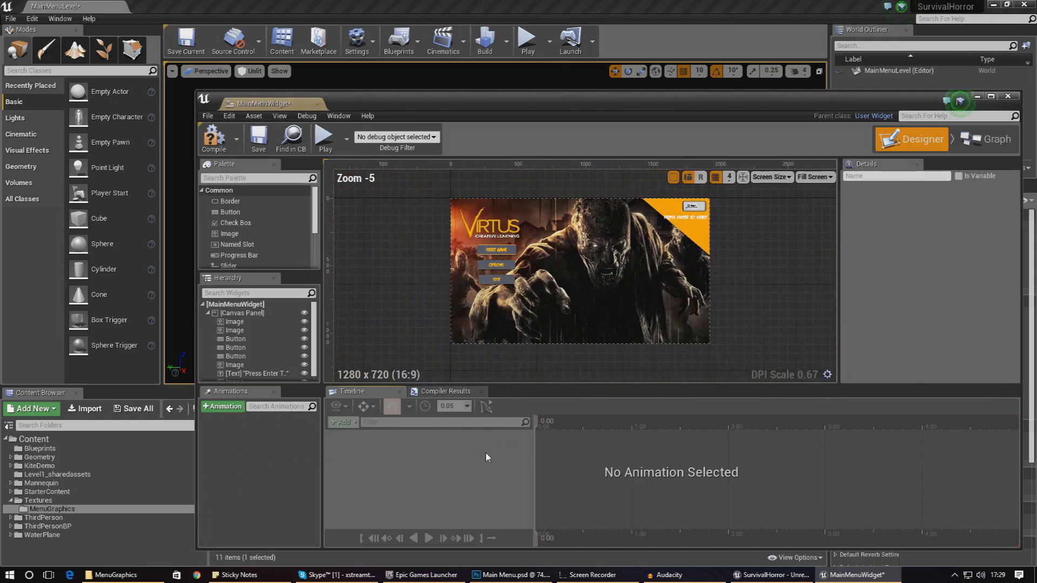
double_click(639, 110)
left_click(332, 182)
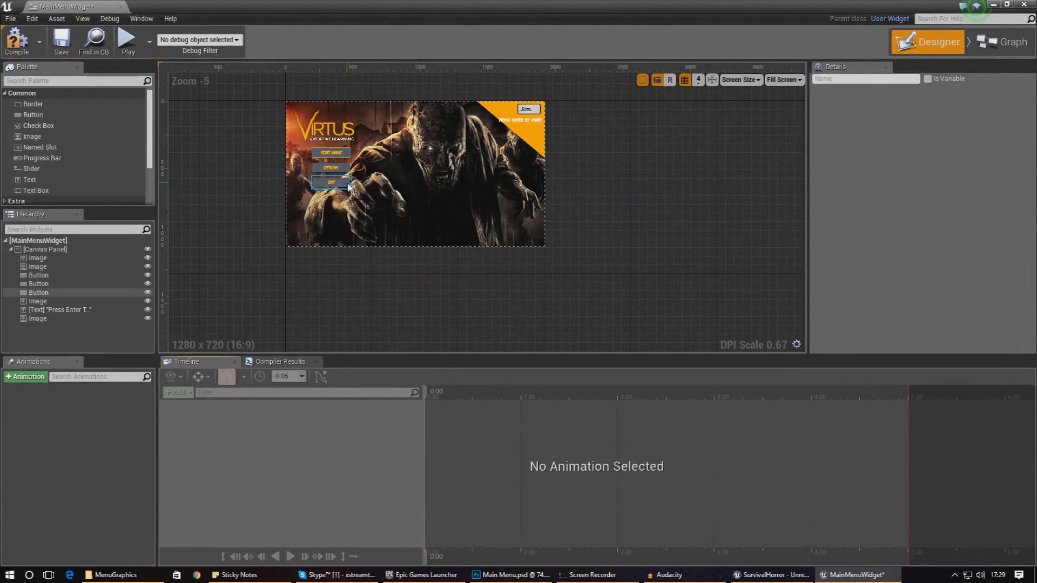
scroll(987, 210, "down", 3)
scroll(987, 209, "down", 10)
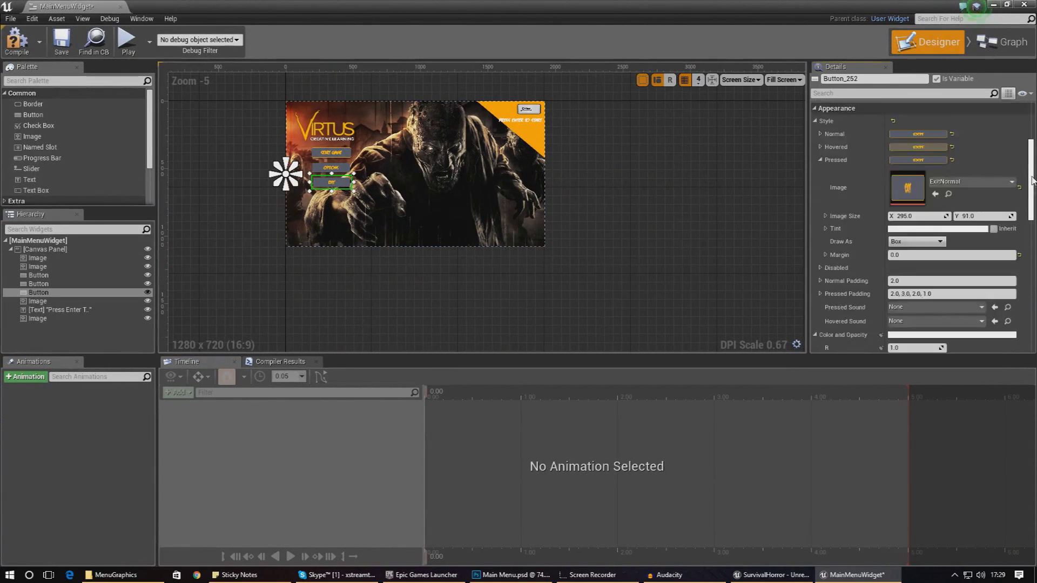
left_click(928, 291)
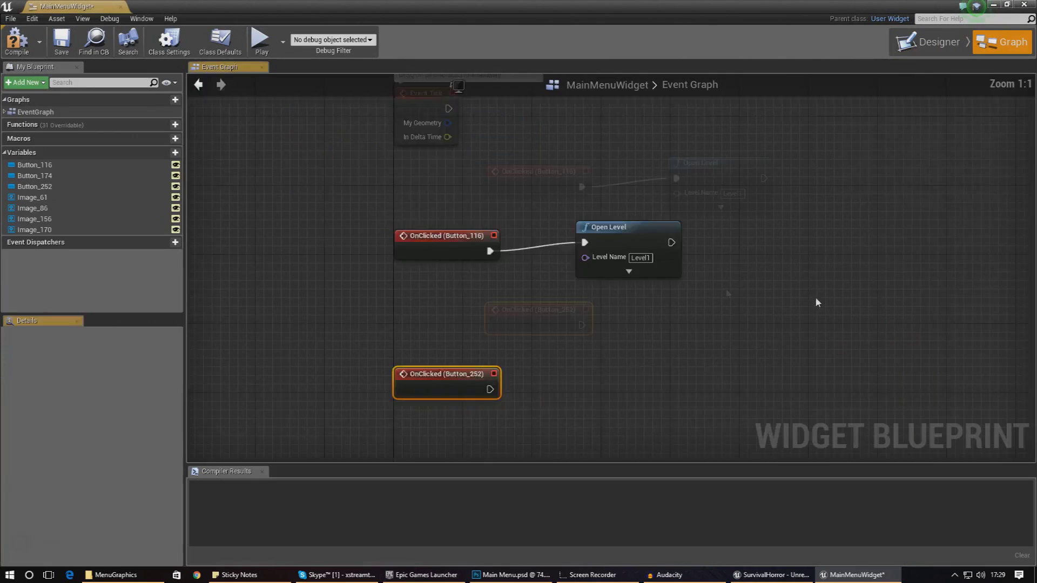
Step: Connect an Execute Console Command node to the Exit button's OnClicked event
left_click_drag(653, 274, 756, 267)
type("exit")
key("BackSpace")
key("BackSpace")
key("BackSpace")
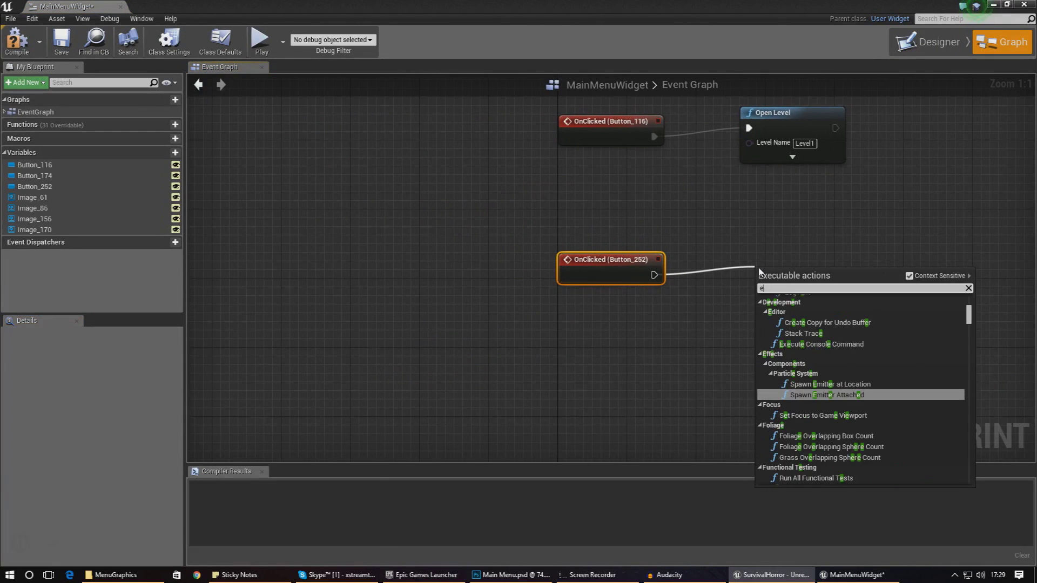
key("BackSpace")
type("close")
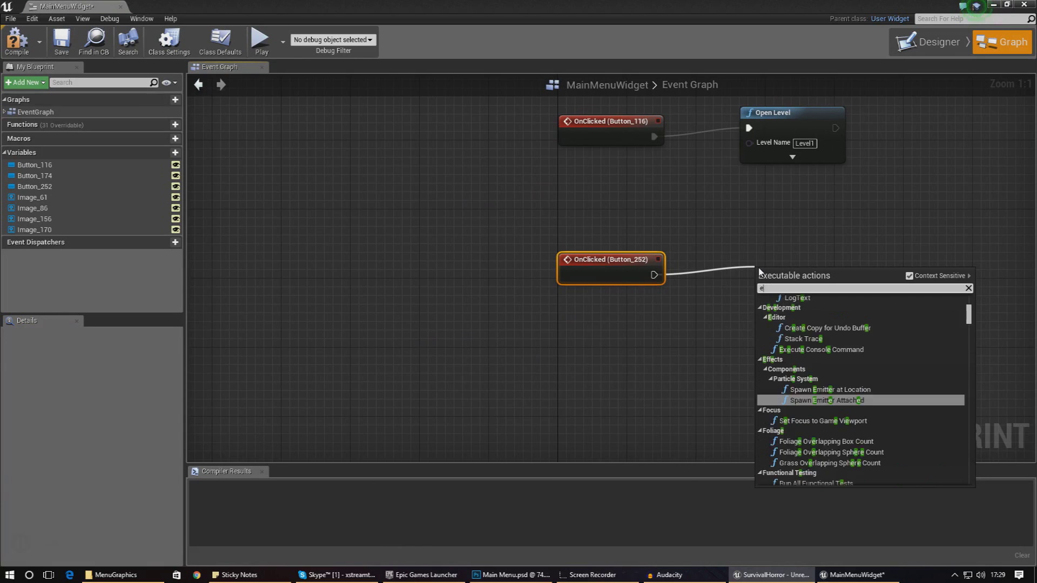
type("exit")
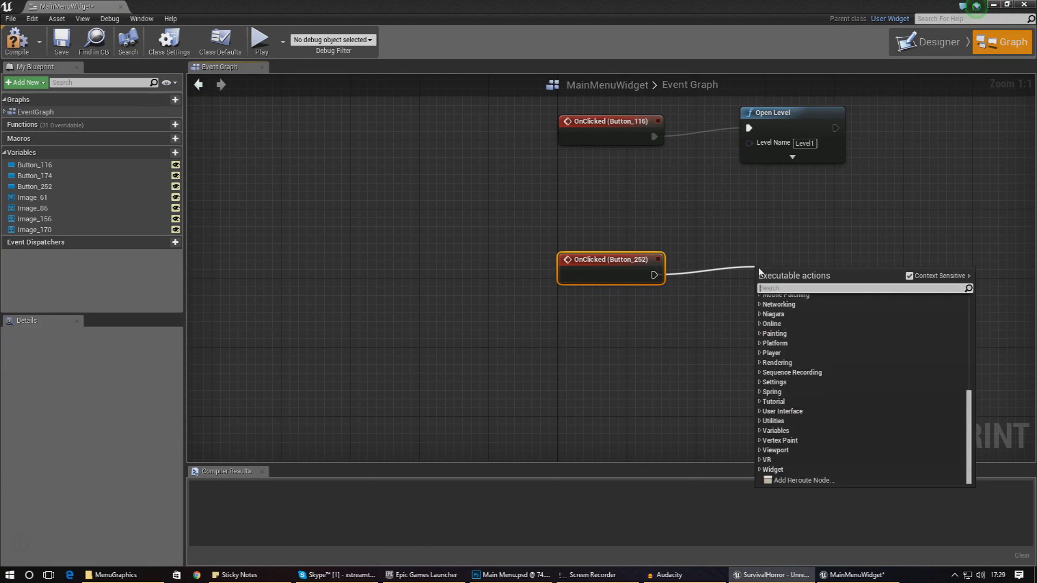
key("BackSpace")
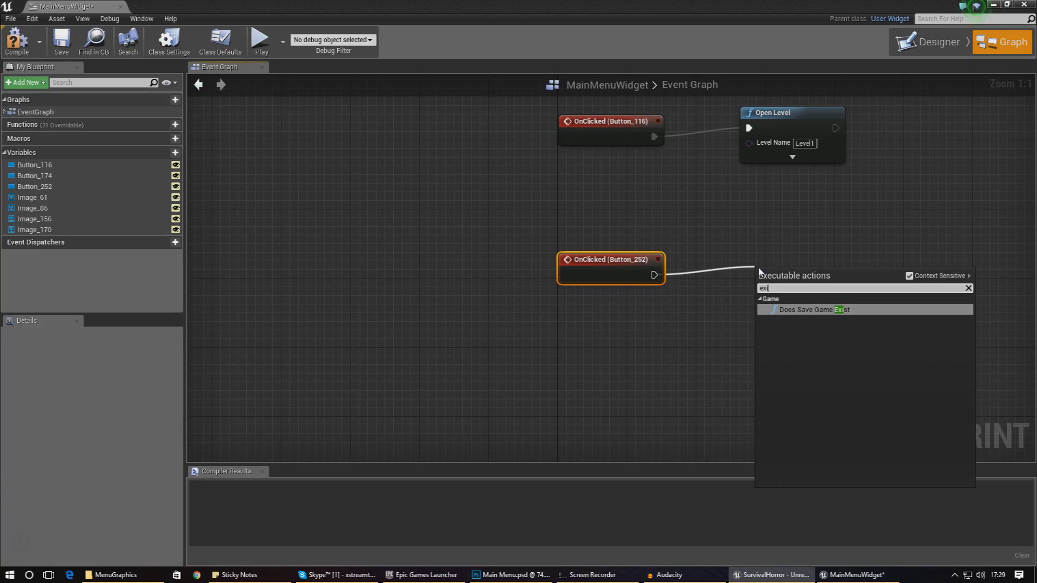
key("BackSpace")
type("e")
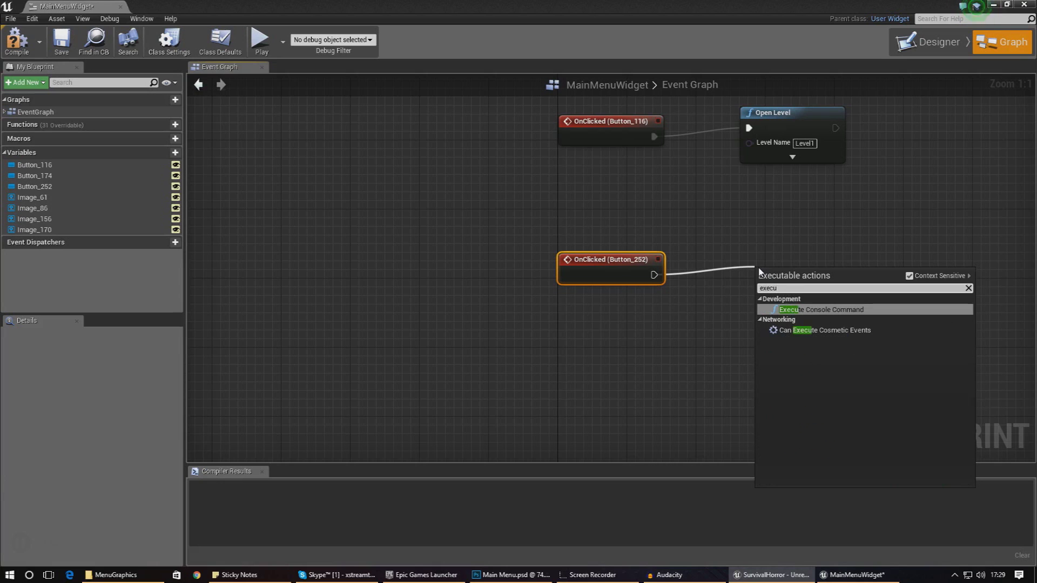
type("cu")
key("Return")
Step: Set the Execute Console Command node's Command to Exit
left_click(812, 308)
type("Exit")
key("Return")
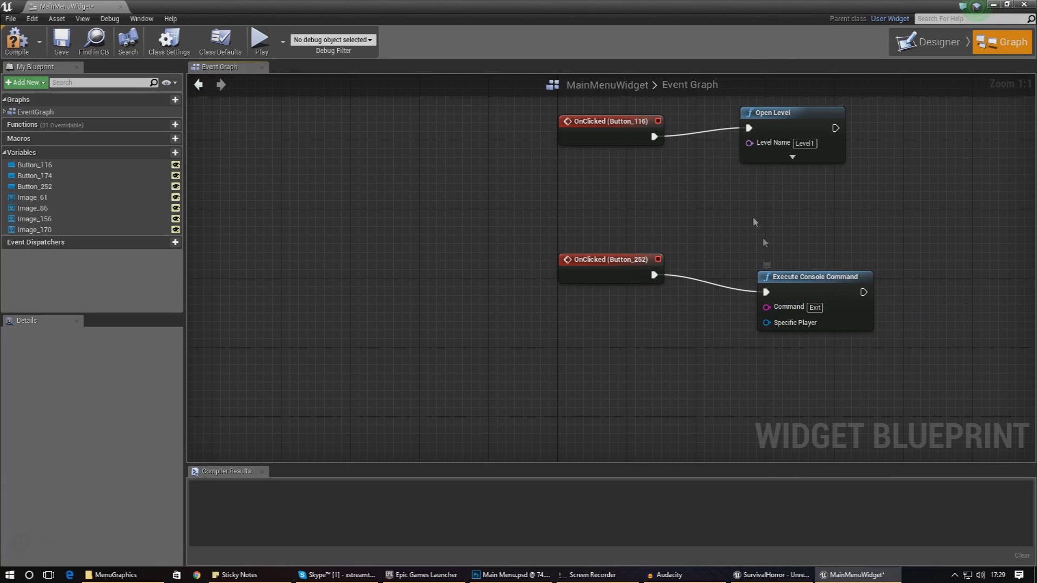
Step: Close the widget editor, play MainMenuLevel and test the menu's Exit button
left_click(1024, 4)
left_click(549, 41)
left_click(526, 71)
left_click(273, 241)
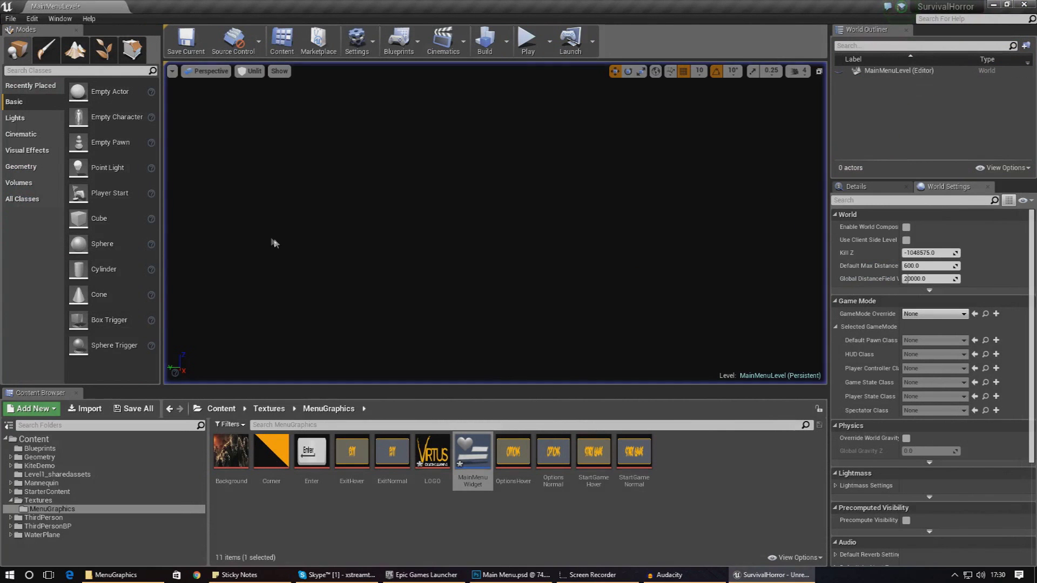
Step: Play MainMenuLevel again and test the menu's Start Game button
left_click(527, 38)
left_click(280, 177)
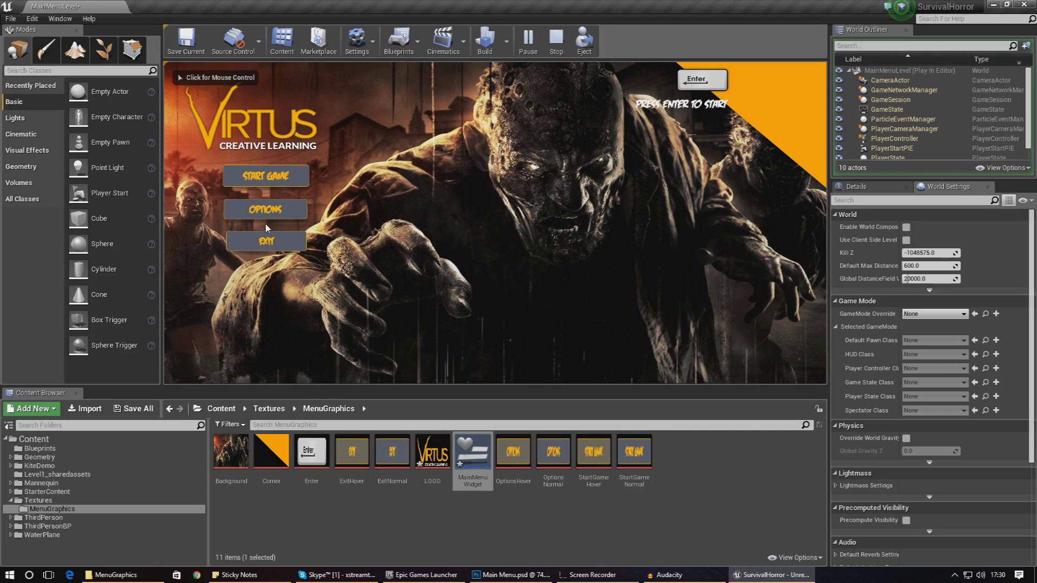
key("Return")
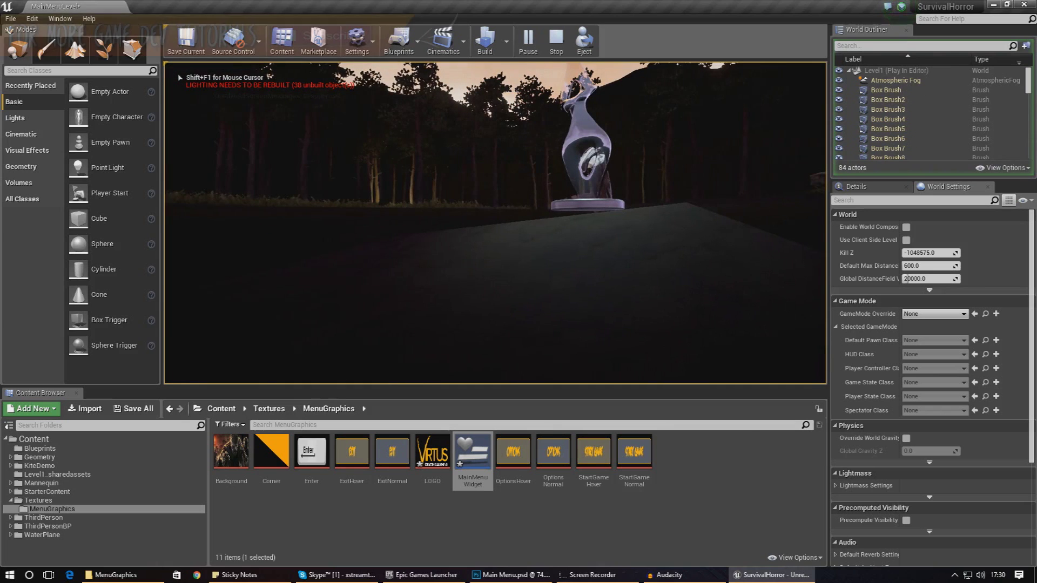